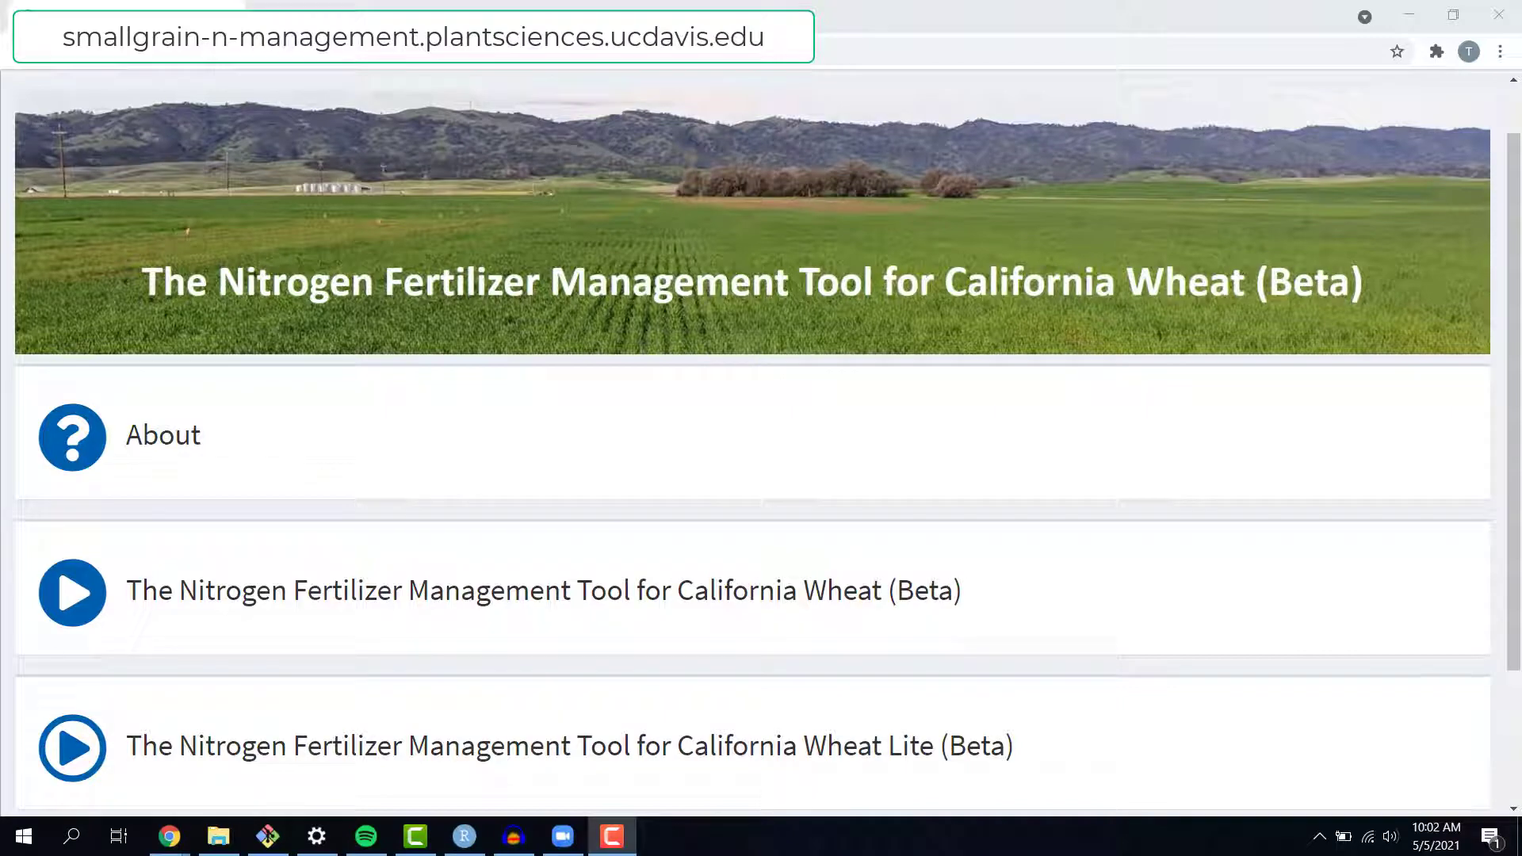
Read the About page on N rich reference zones, reflectance measurements and the soil nitrate quick test, and return to the starting page.
left_click(87, 447)
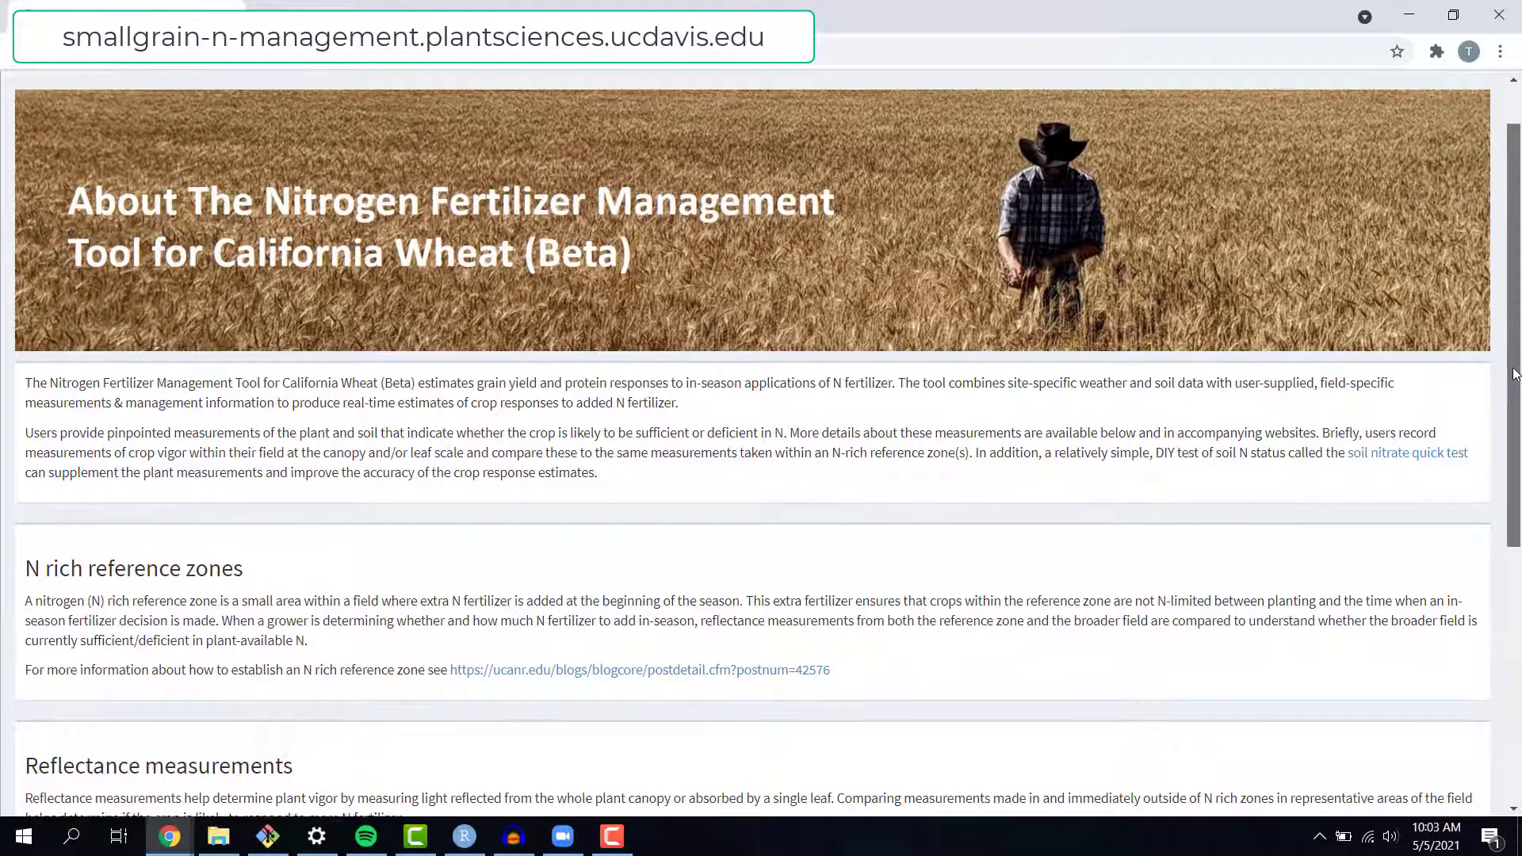
left_click_drag(1514, 373, 1514, 635)
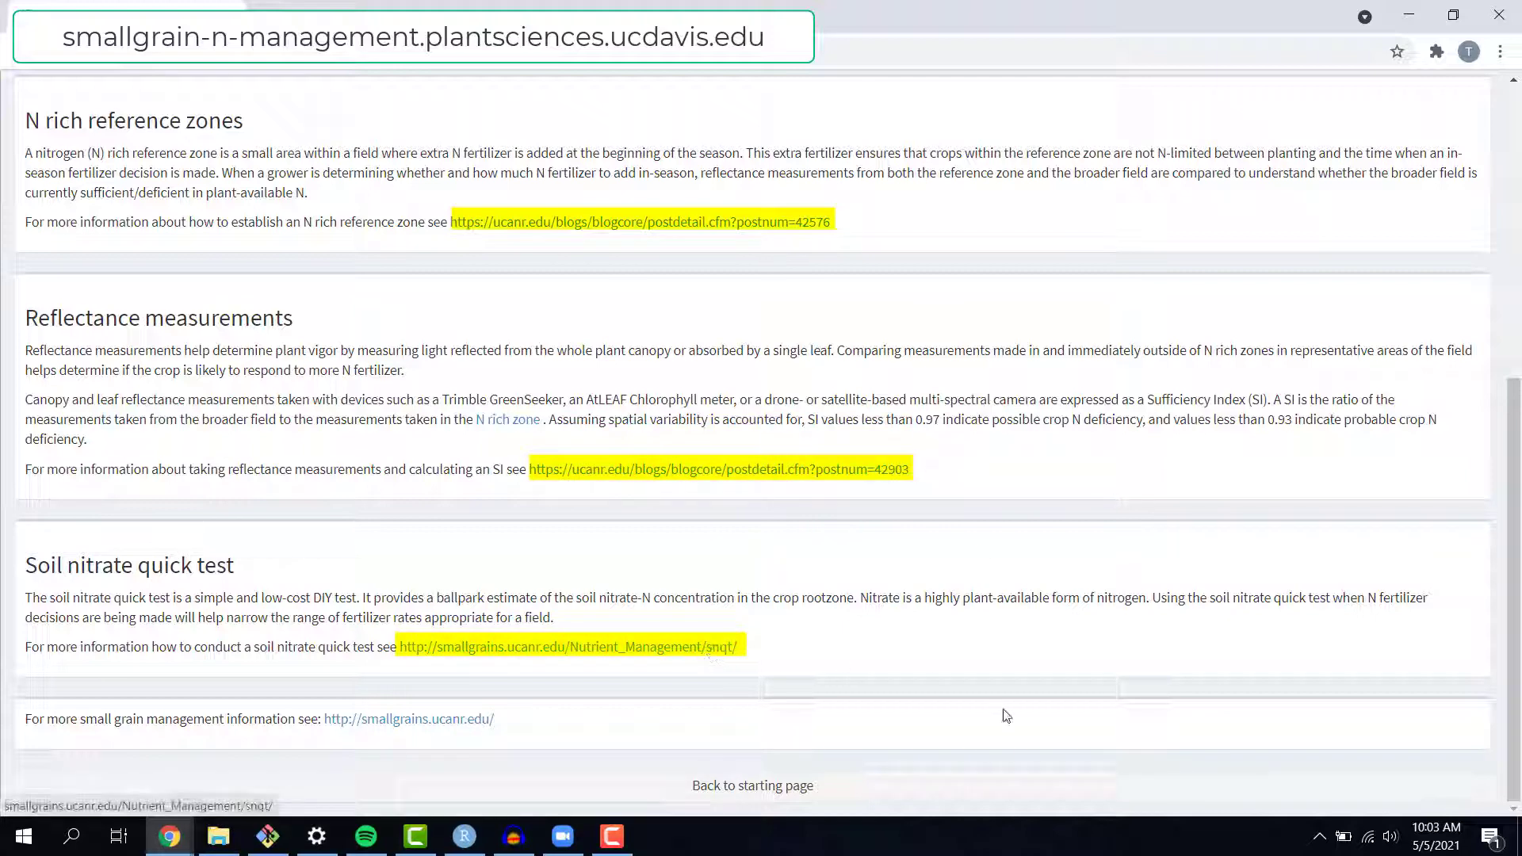
left_click(996, 788)
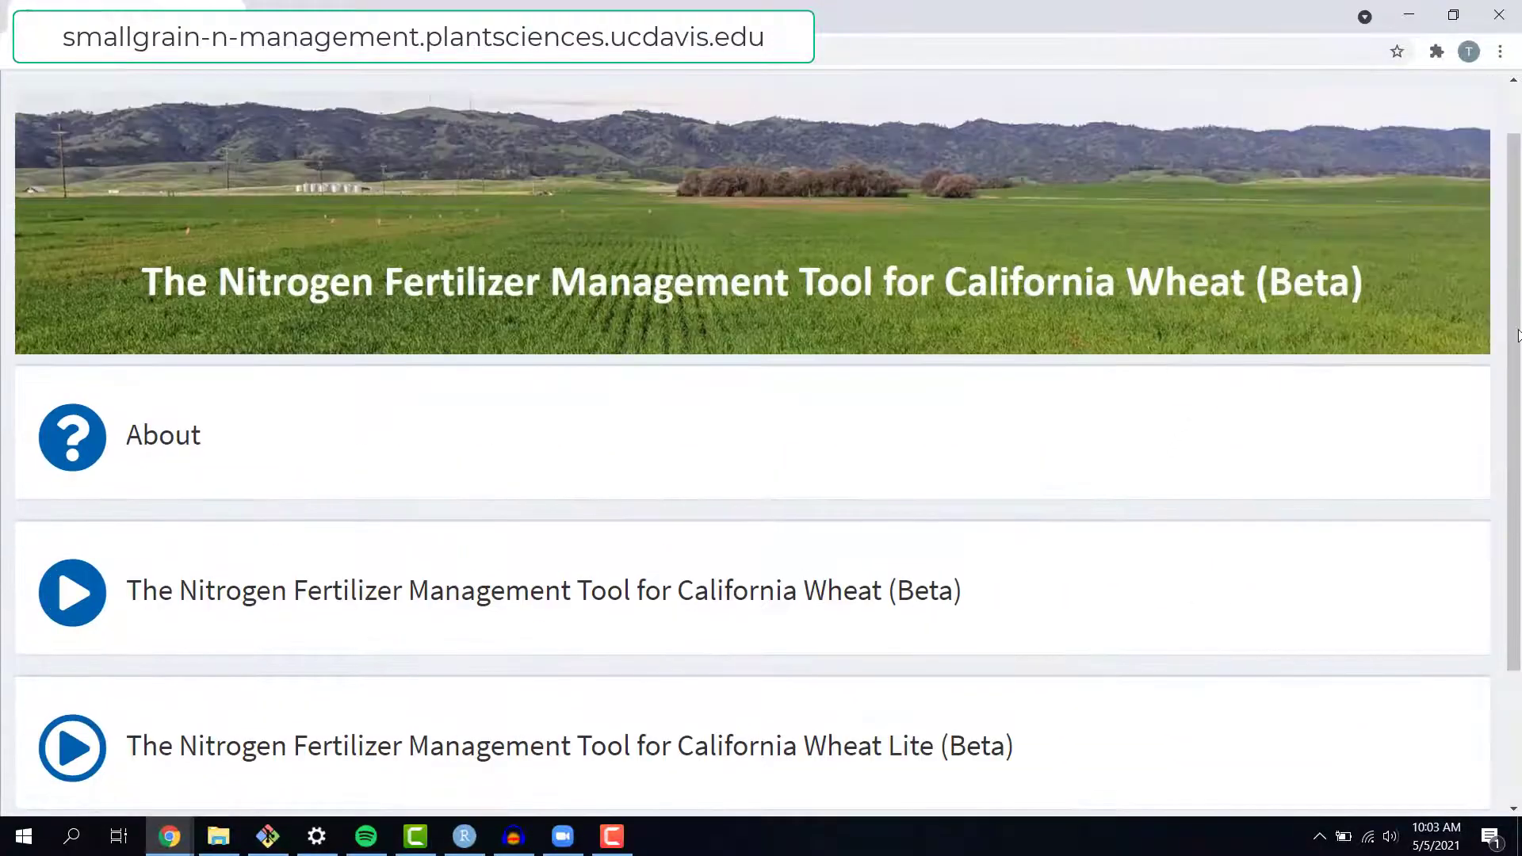
View the Questions, Comments, & Feedback form and return to the tool's starting page.
left_click_drag(1512, 339, 1488, 527)
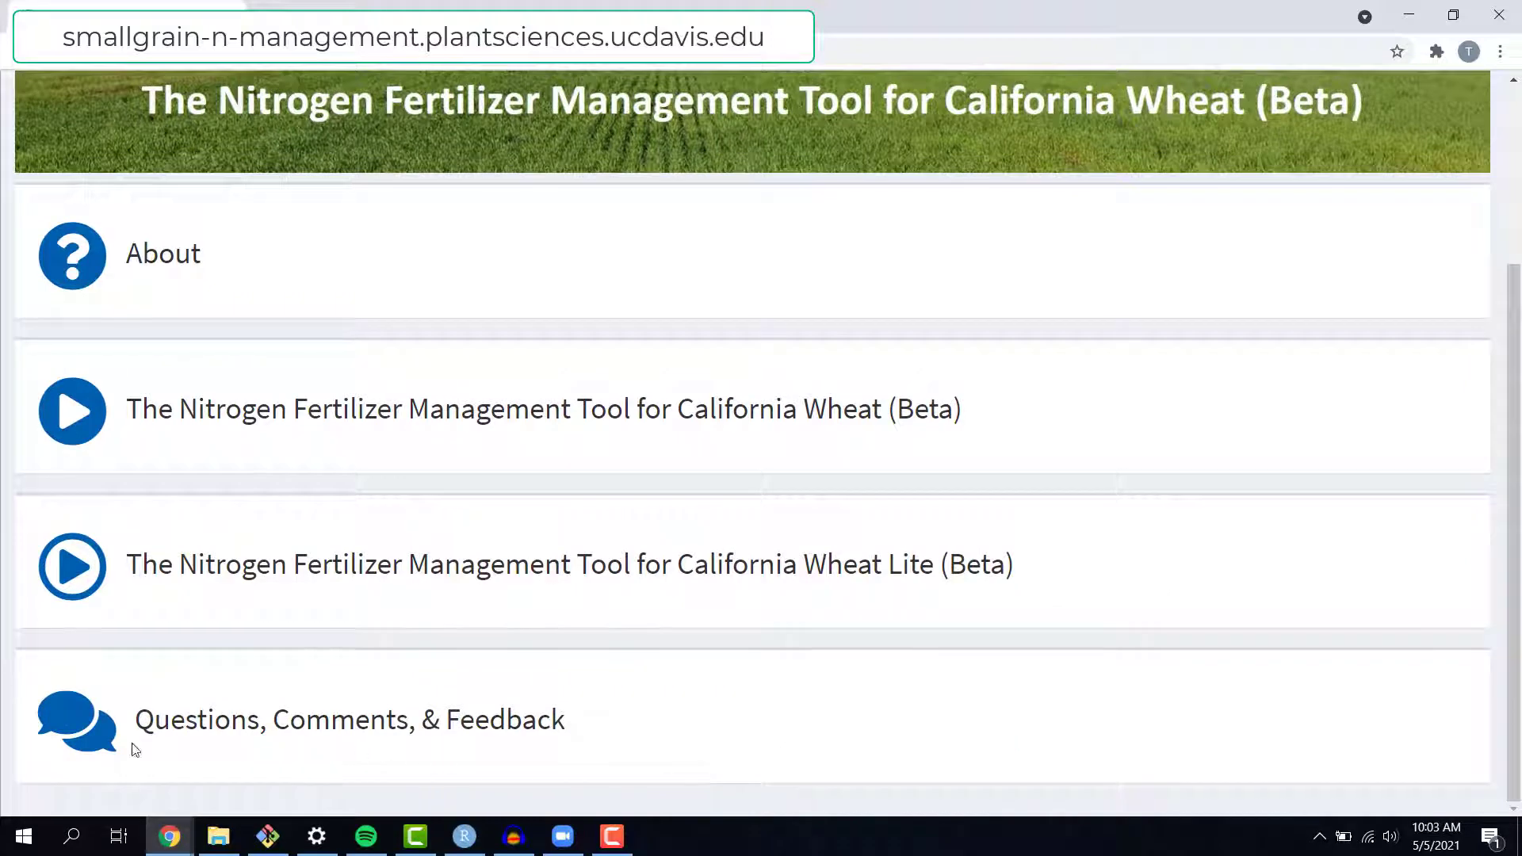
left_click(92, 749)
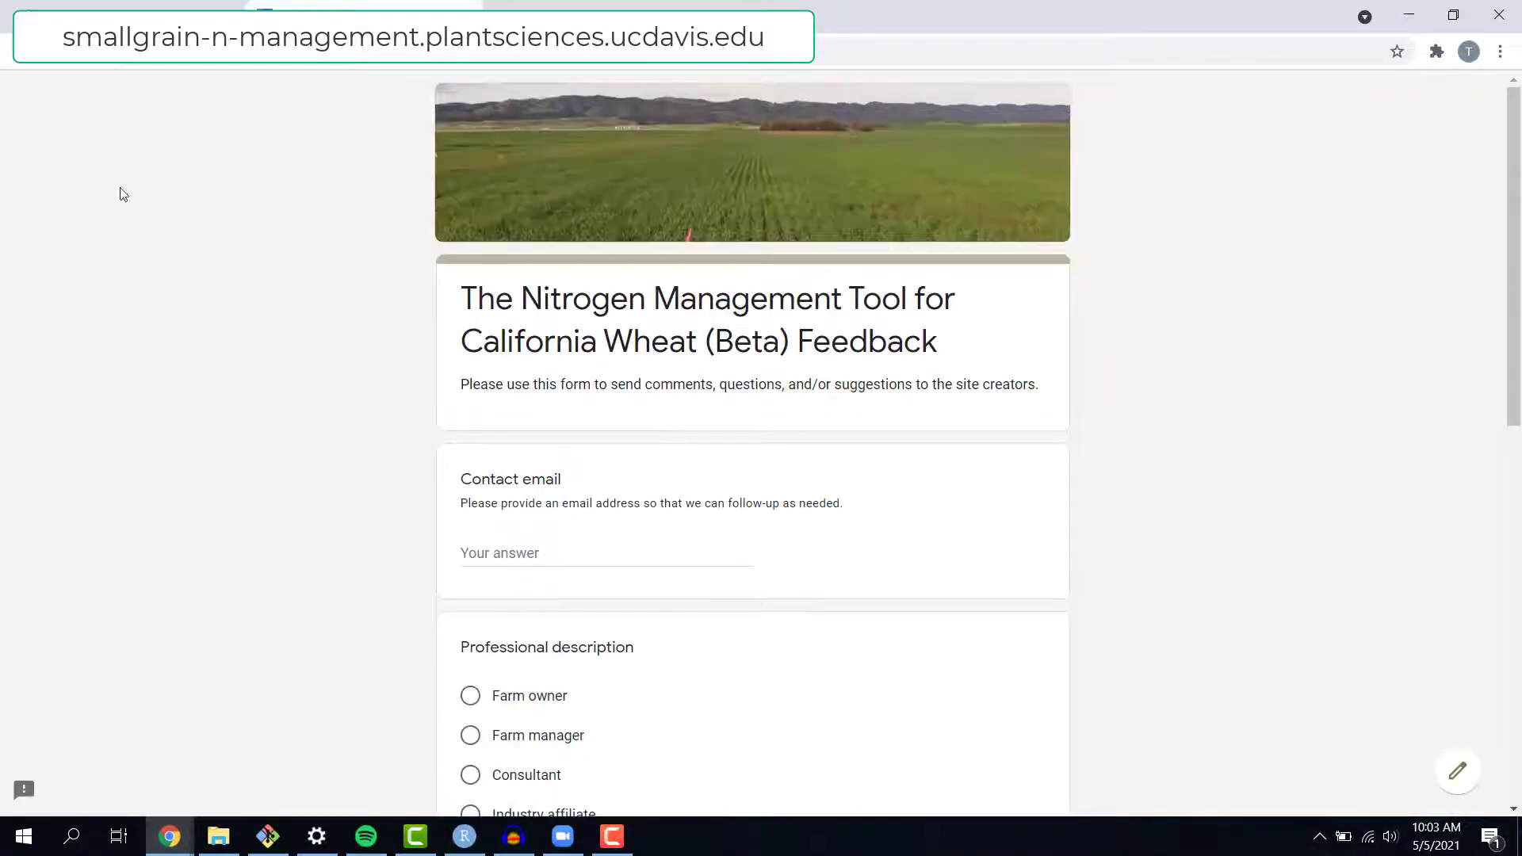
left_click(119, 14)
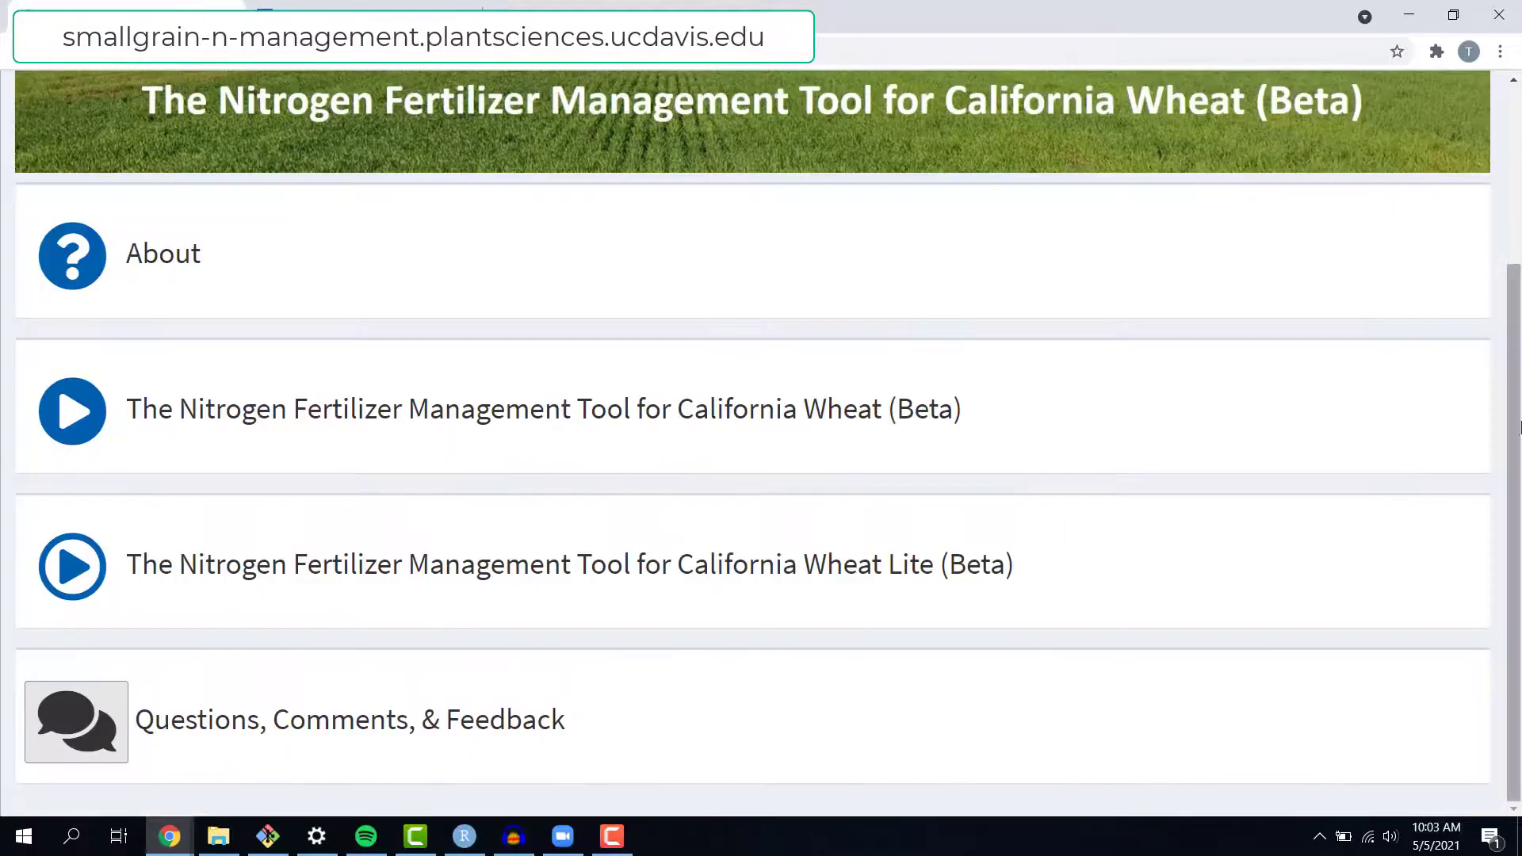
Read the data sources, credits and citation information for the tool and dismiss it.
left_click_drag(1514, 423, 1514, 203)
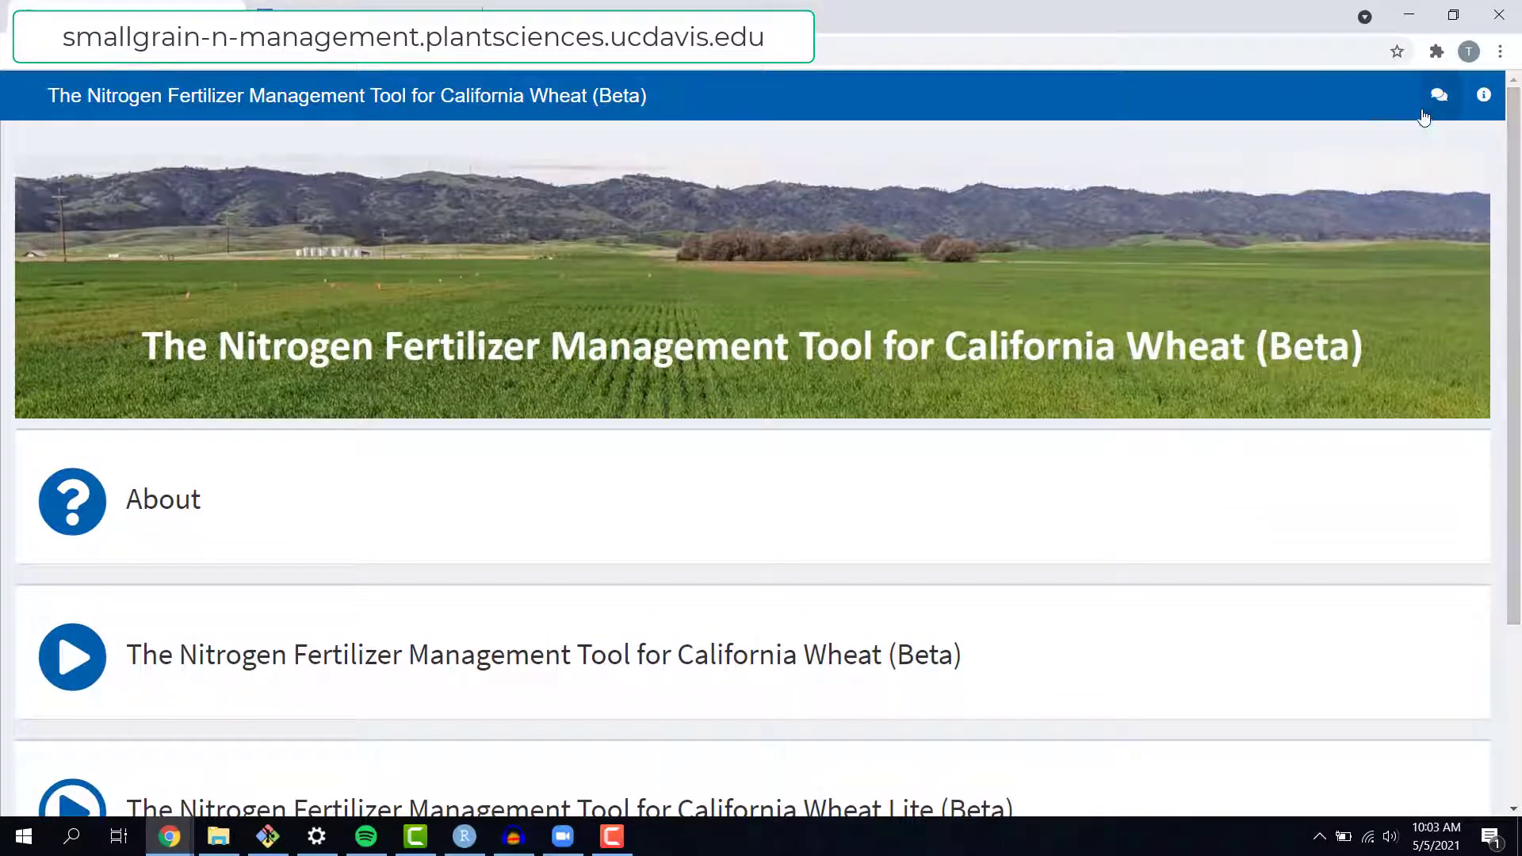
left_click(1480, 116)
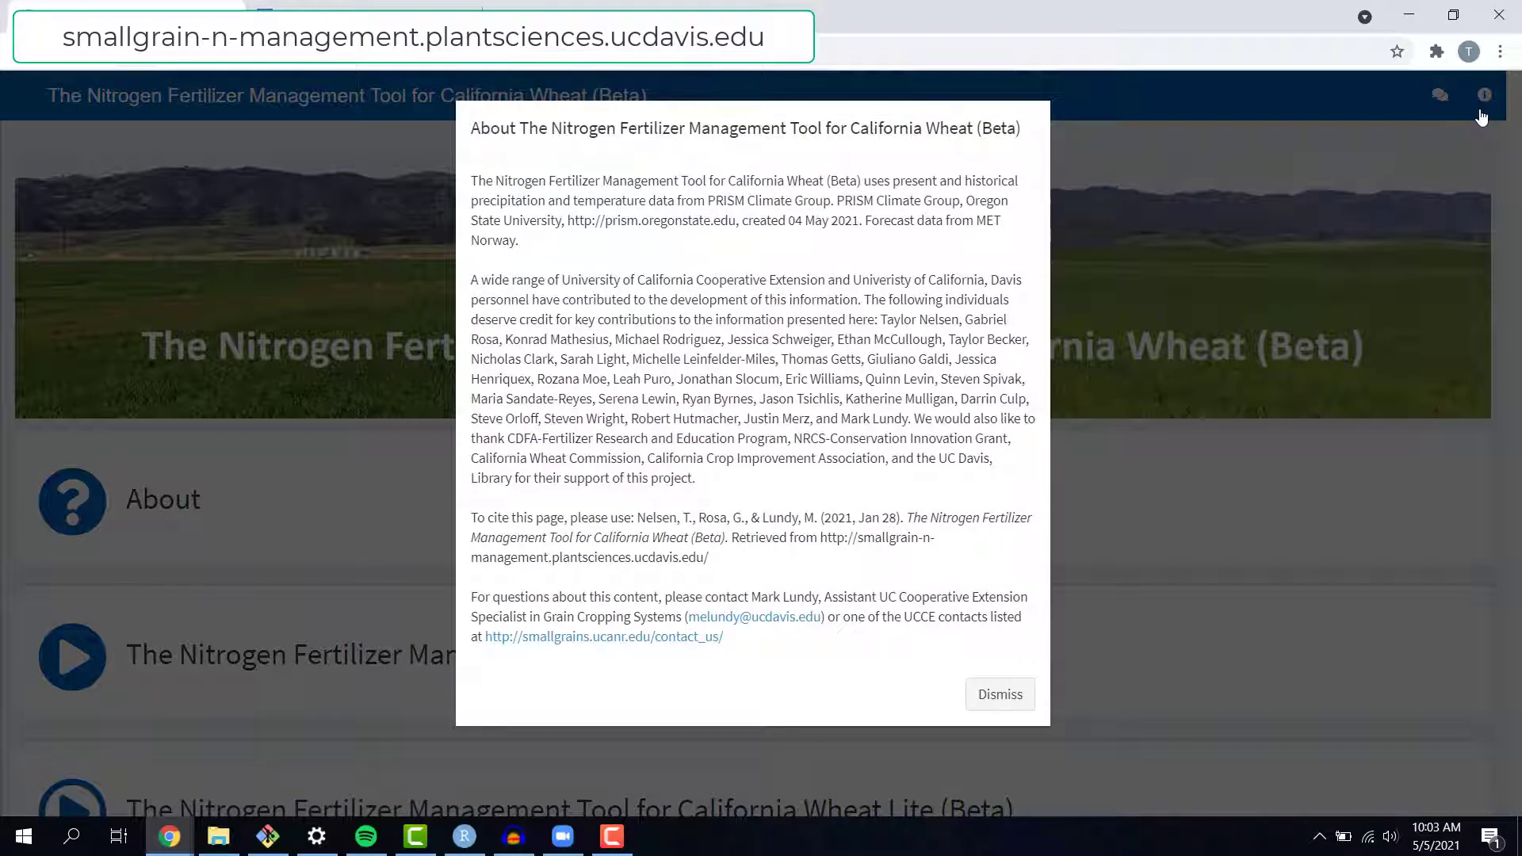
left_click(1000, 695)
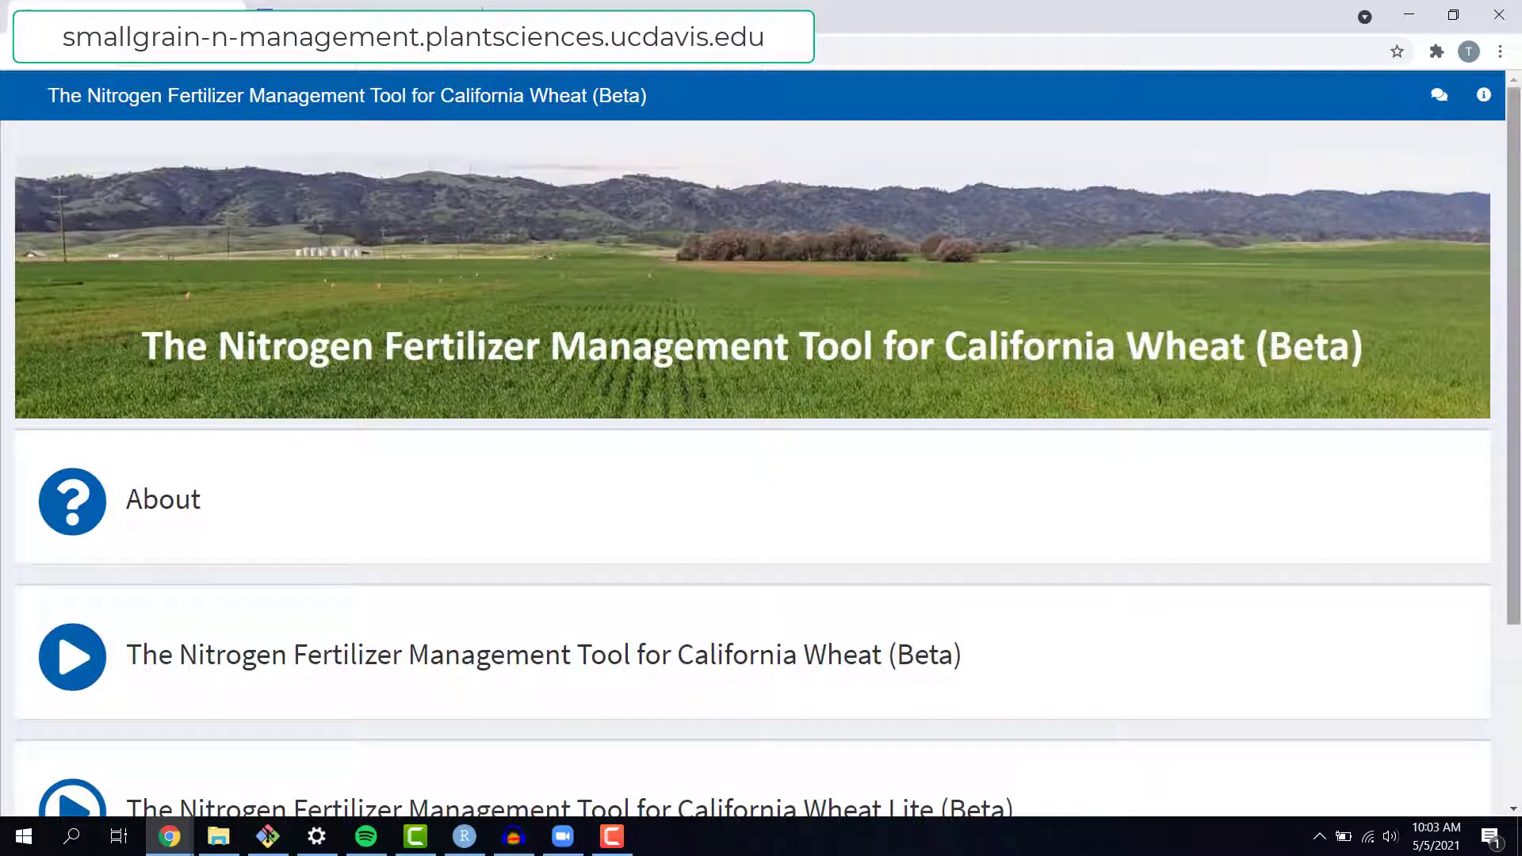
Start the full version of The Nitrogen Fertilizer Management Tool for California Wheat (Beta).
left_click_drag(1515, 290, 1504, 456)
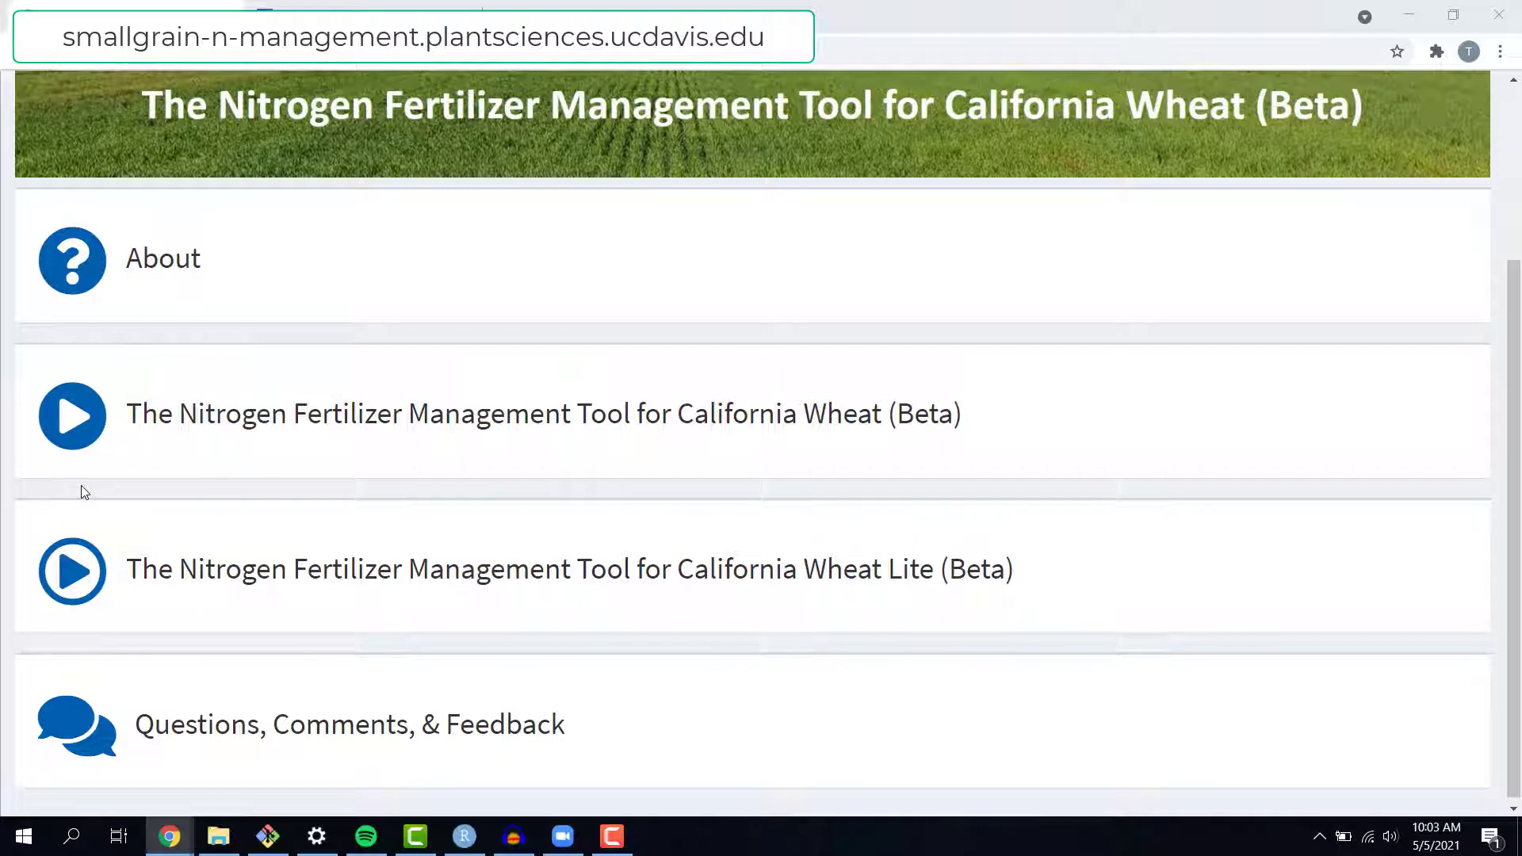
left_click(73, 428)
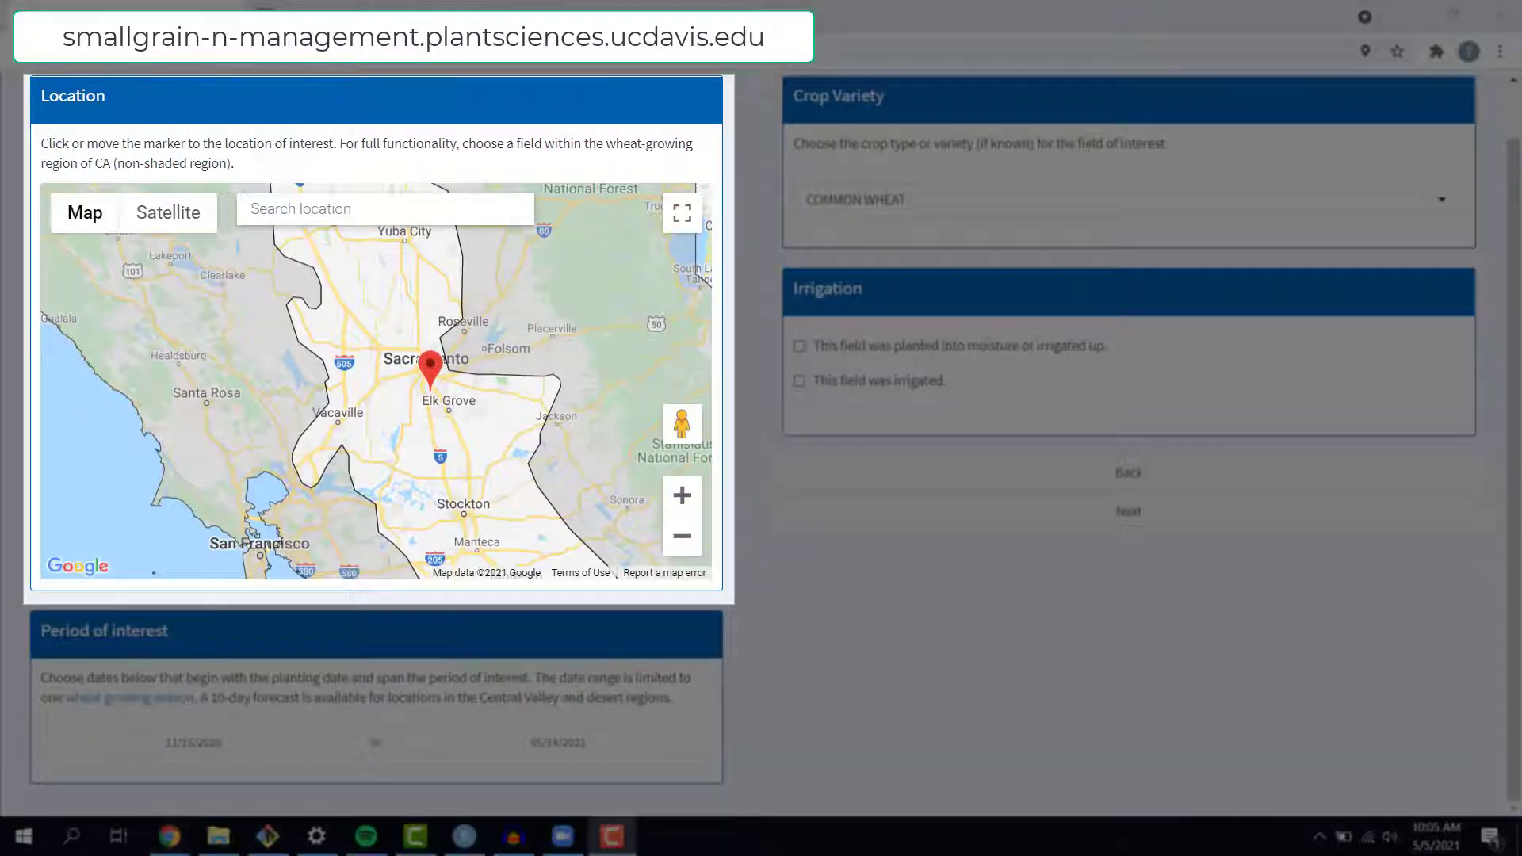
Move the location marker to just northwest of Sacramento and view the unshaded wheat-growing regions across the whole of California.
left_click(358, 213)
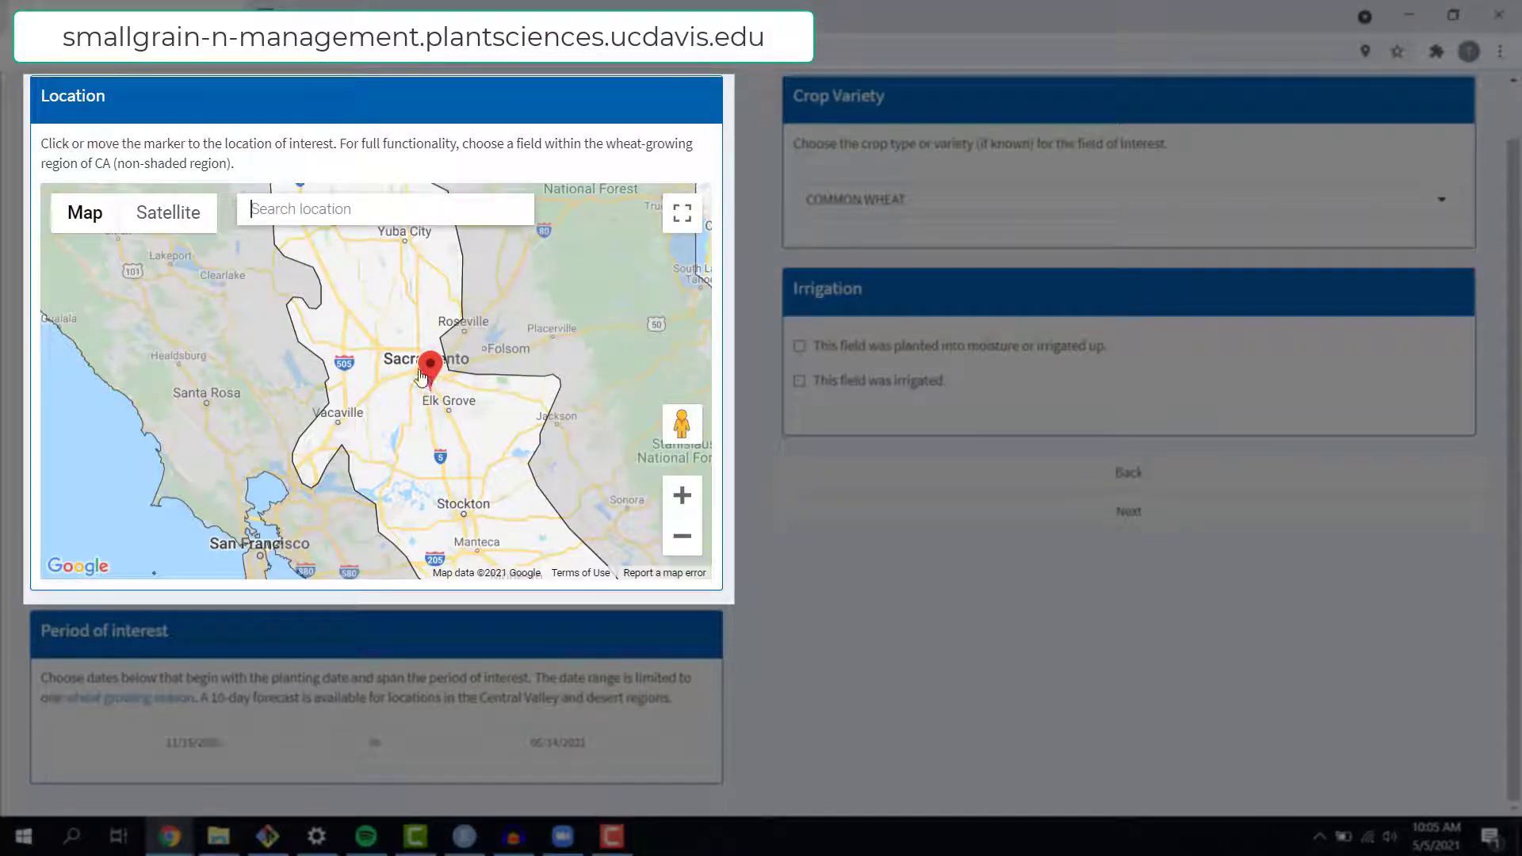
left_click_drag(428, 372, 396, 325)
left_click(690, 546)
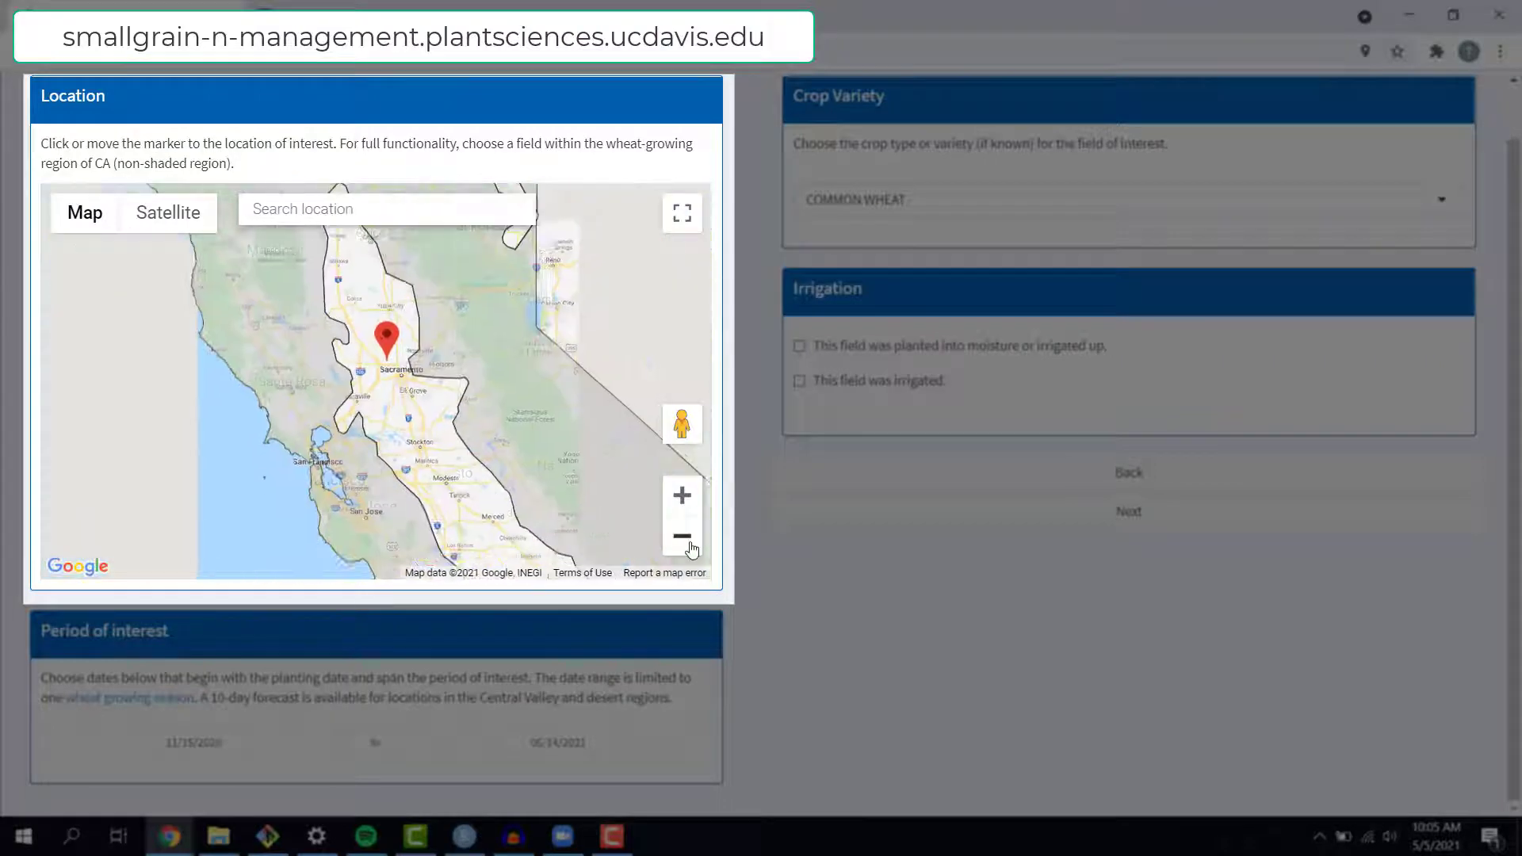
left_click(690, 546)
left_click(689, 546)
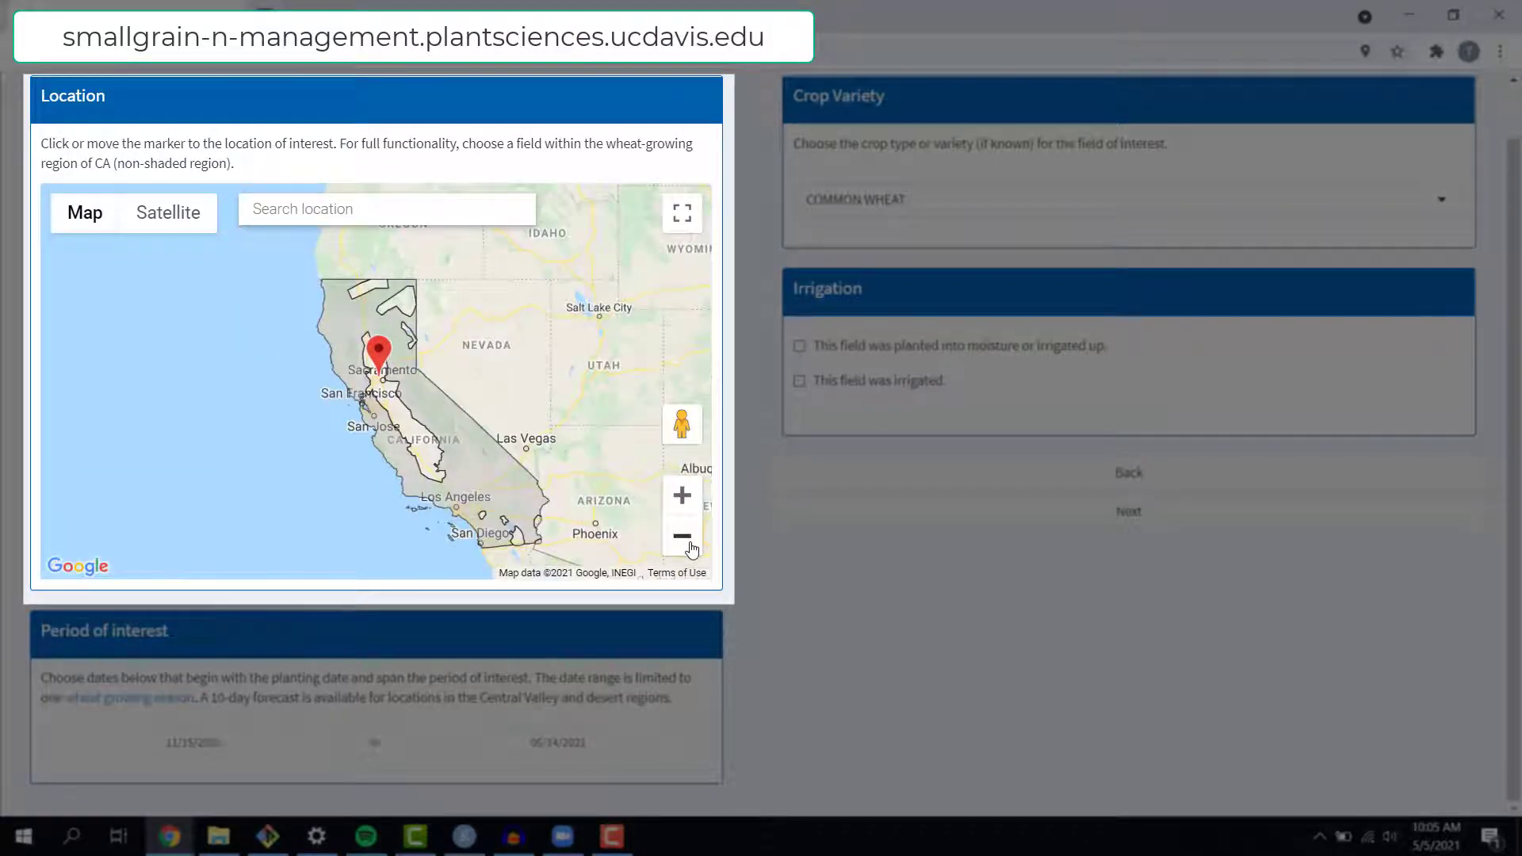
left_click(690, 499)
left_click(690, 499)
left_click(690, 500)
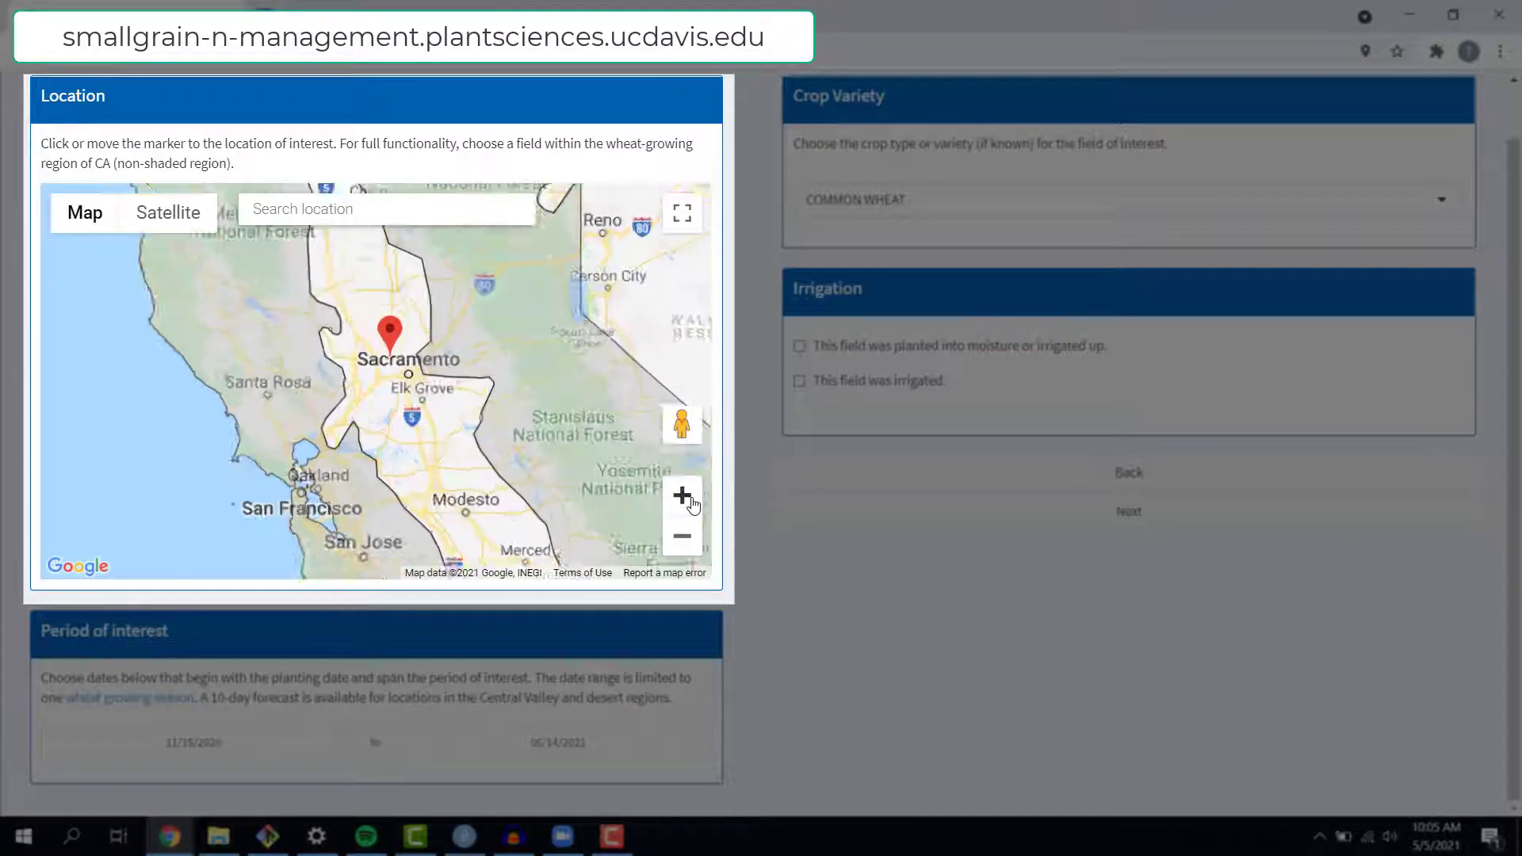
Try the location marker near Santa Rosa, east of Vacaville and just east of Stockton.
left_click_drag(402, 339, 189, 414)
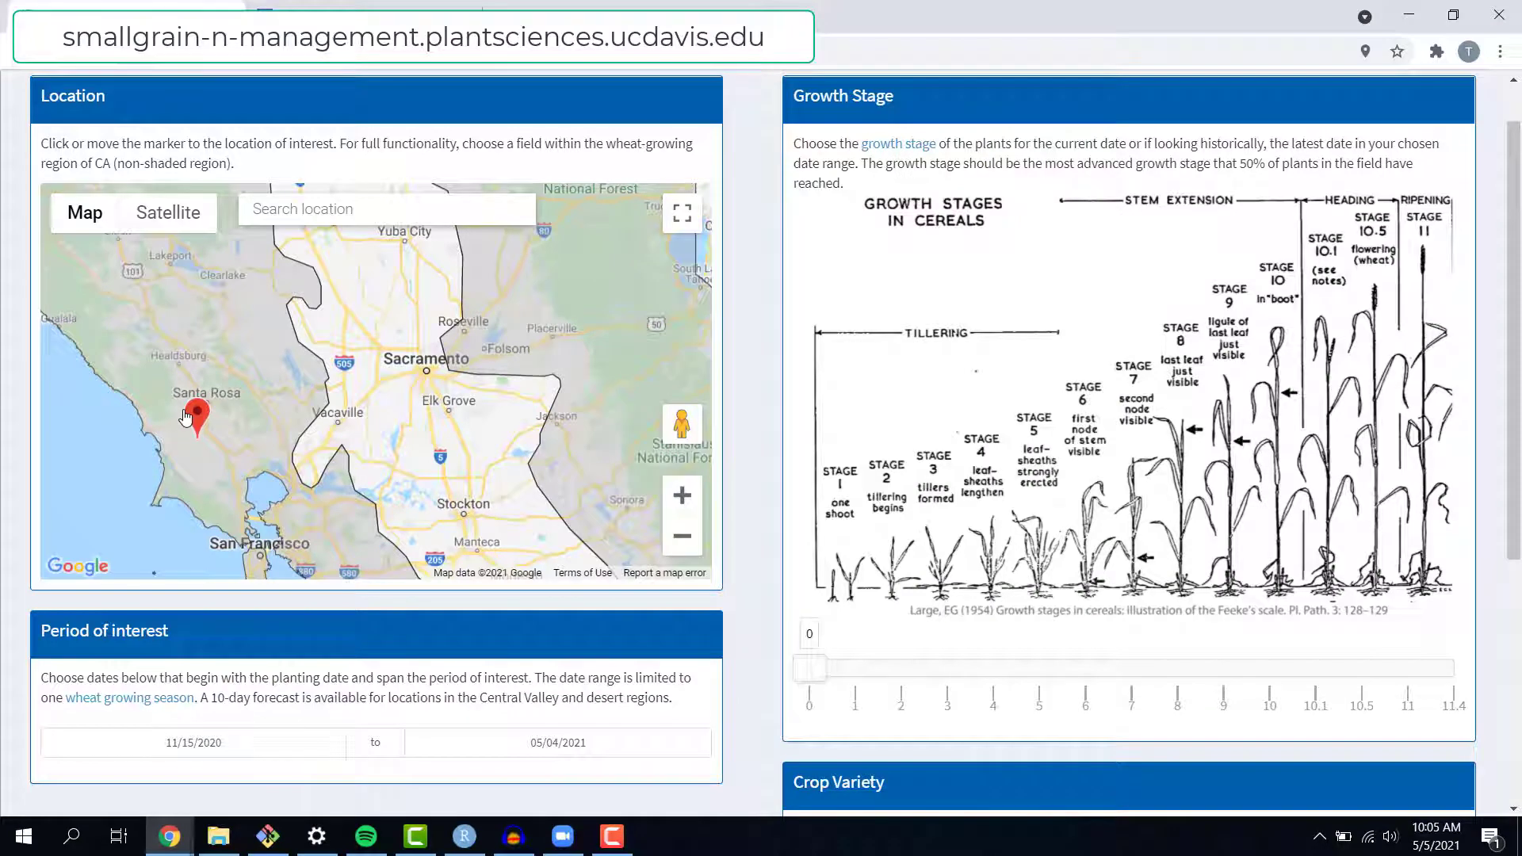
left_click(380, 404)
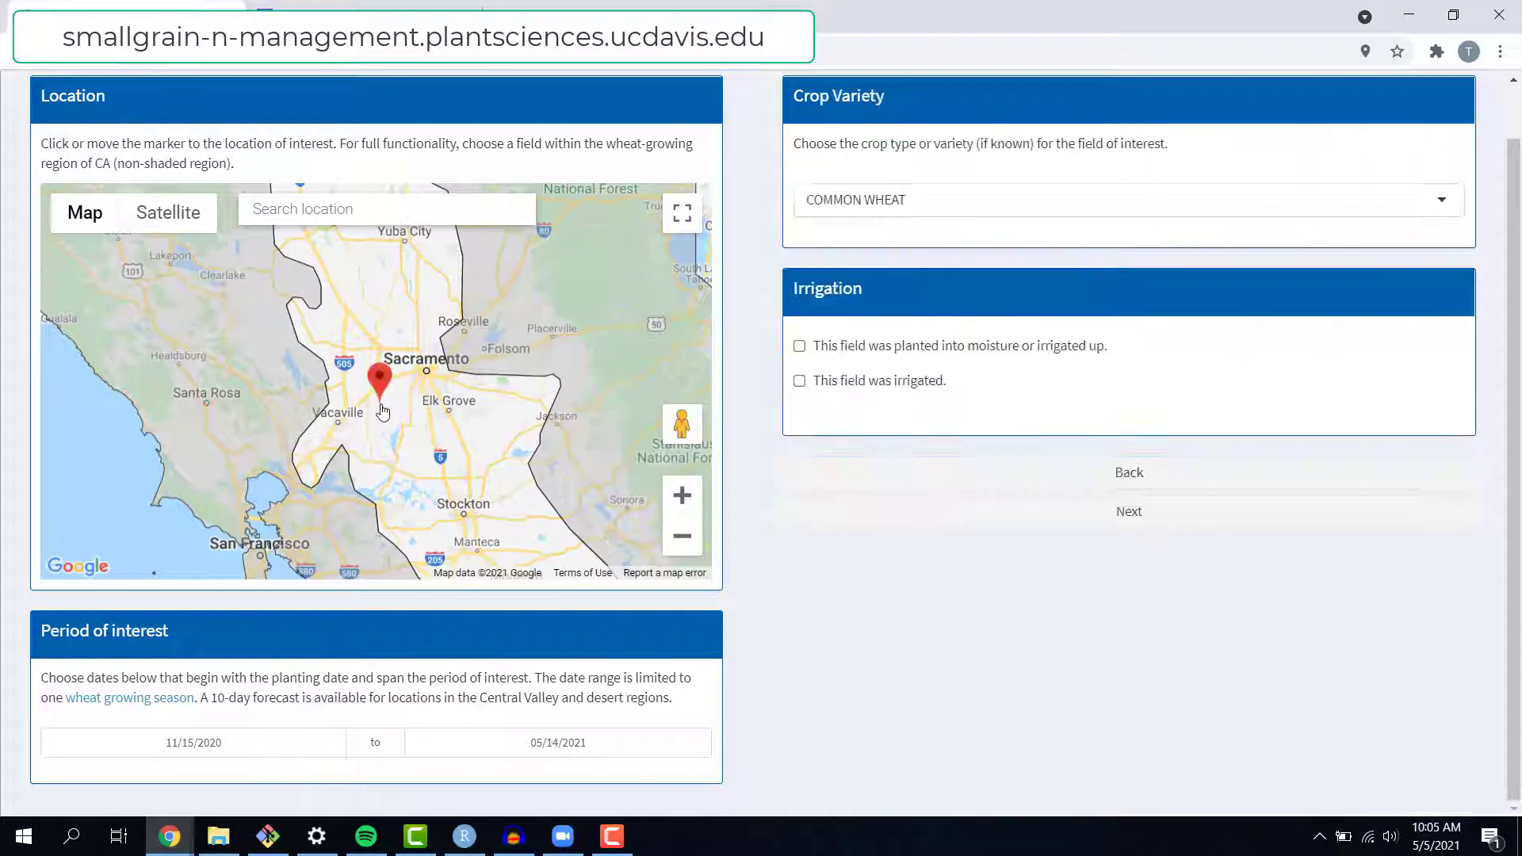
mouse_move(378, 380)
left_mouse_down()
mouse_move(494, 515)
mouse_move(504, 496)
left_mouse_up()
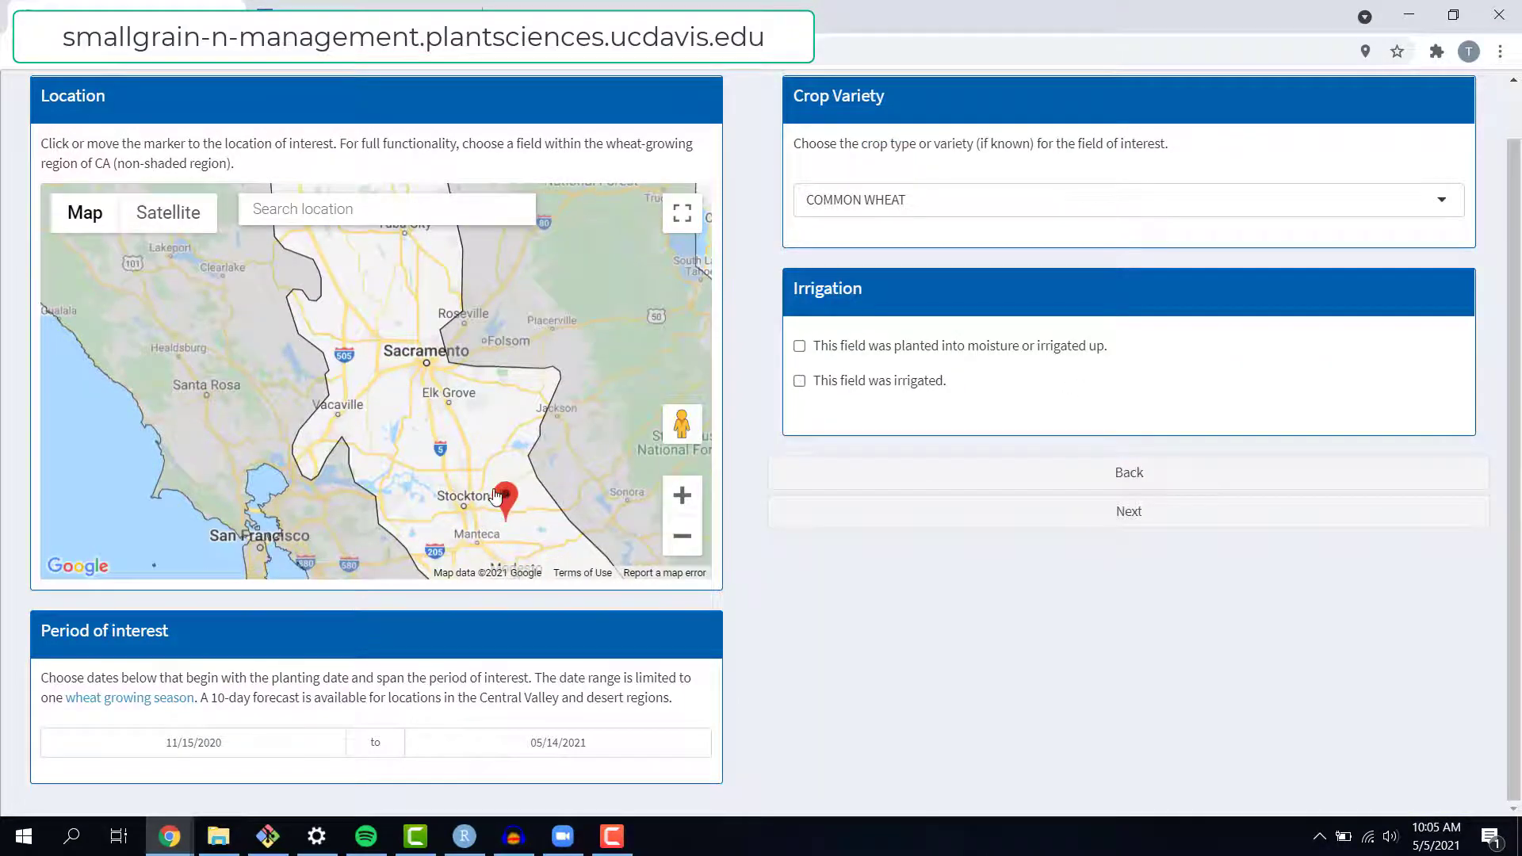
Locate 36.016999, -119.585484 on the map and move the marker onto the dark green field just southwest of it in satellite view.
left_click(315, 216)
type("36.016999, -119.585484")
key("Return")
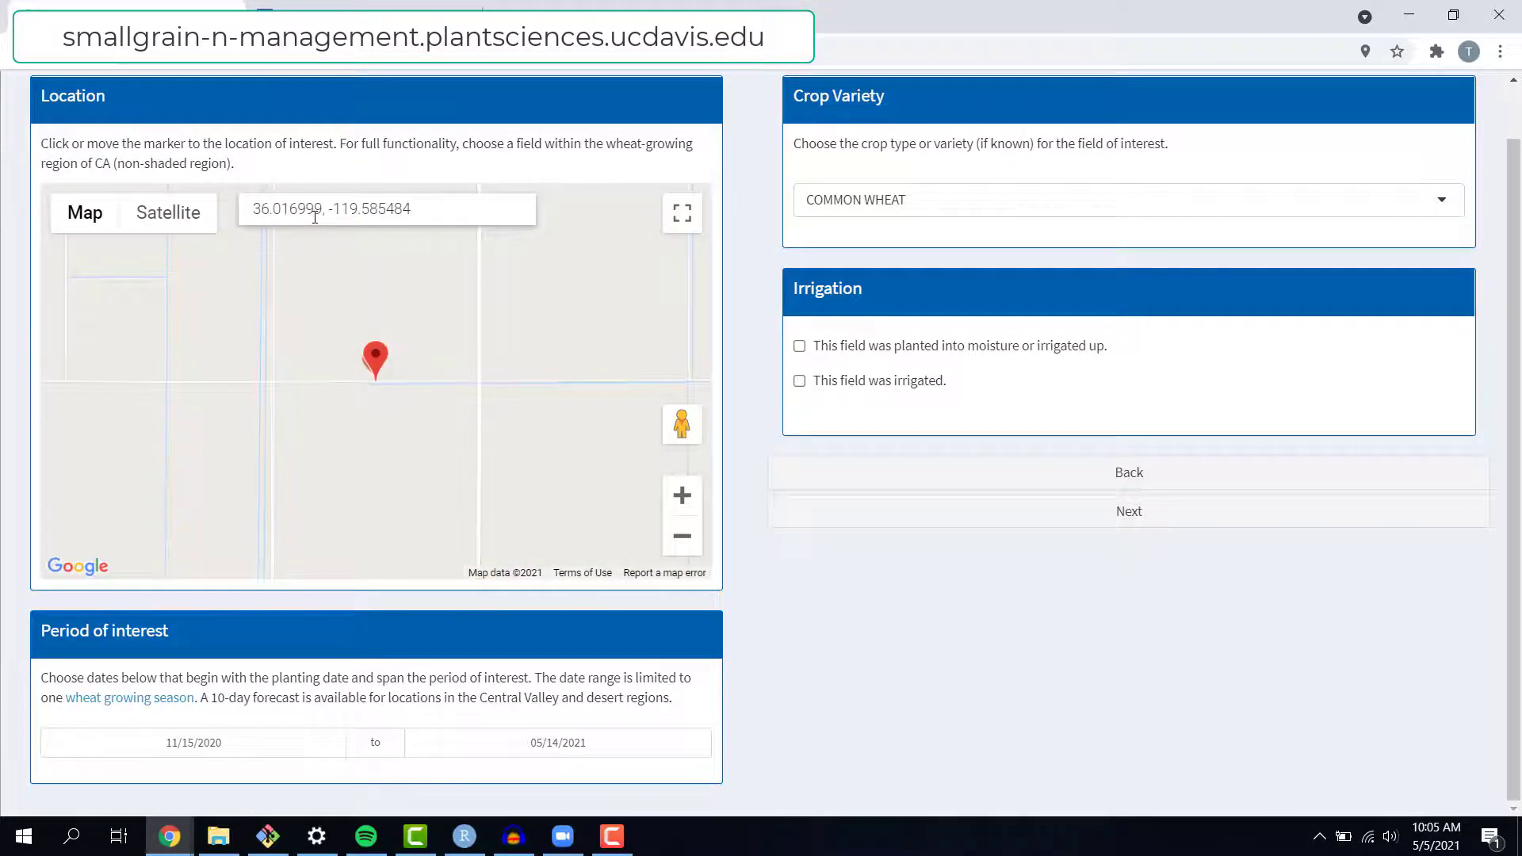
left_click(192, 226)
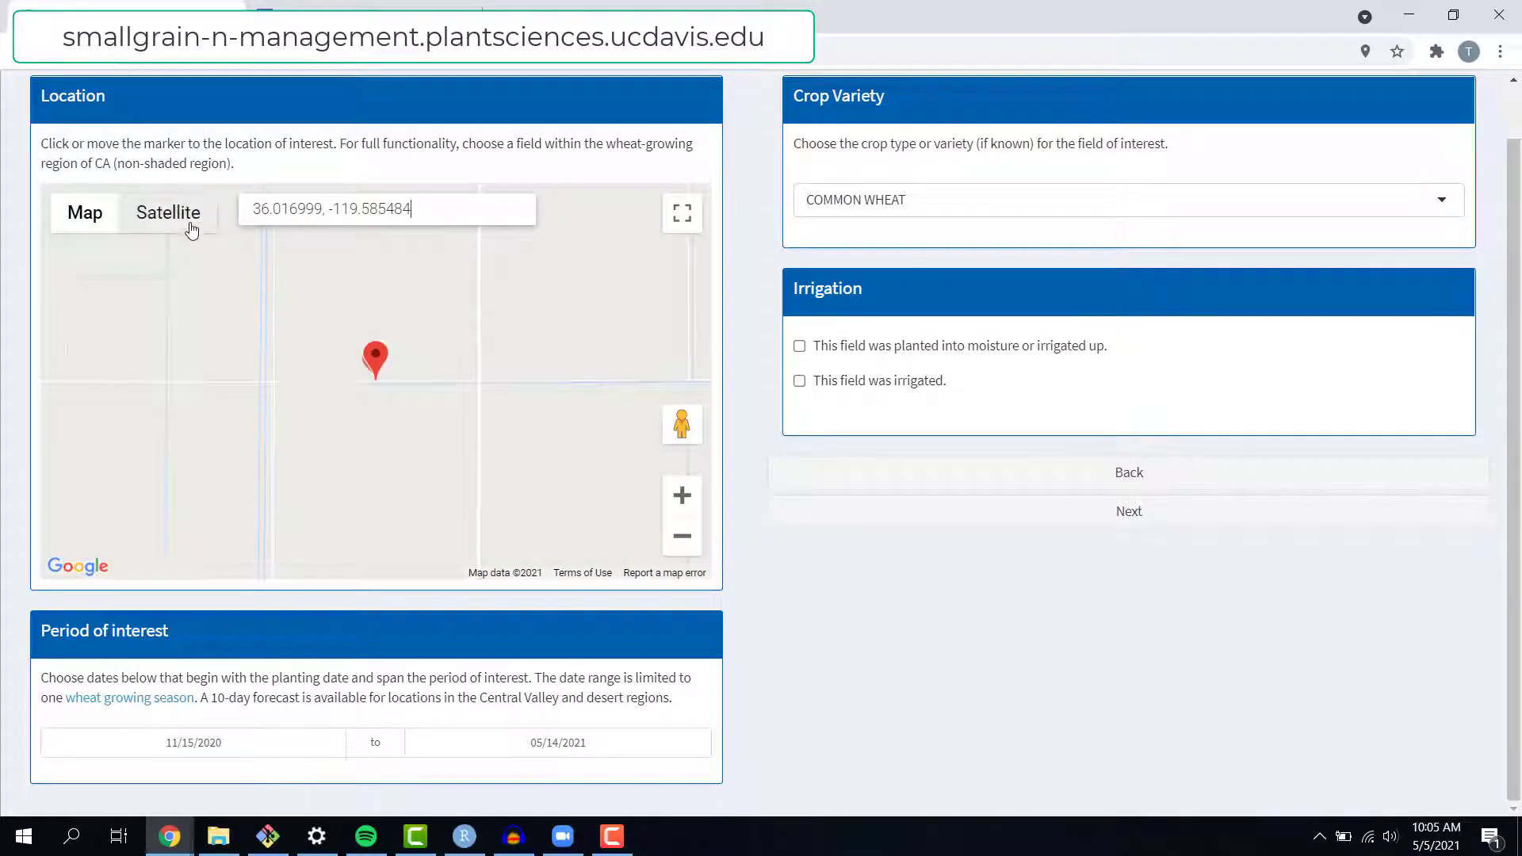
left_click_drag(373, 352, 328, 407)
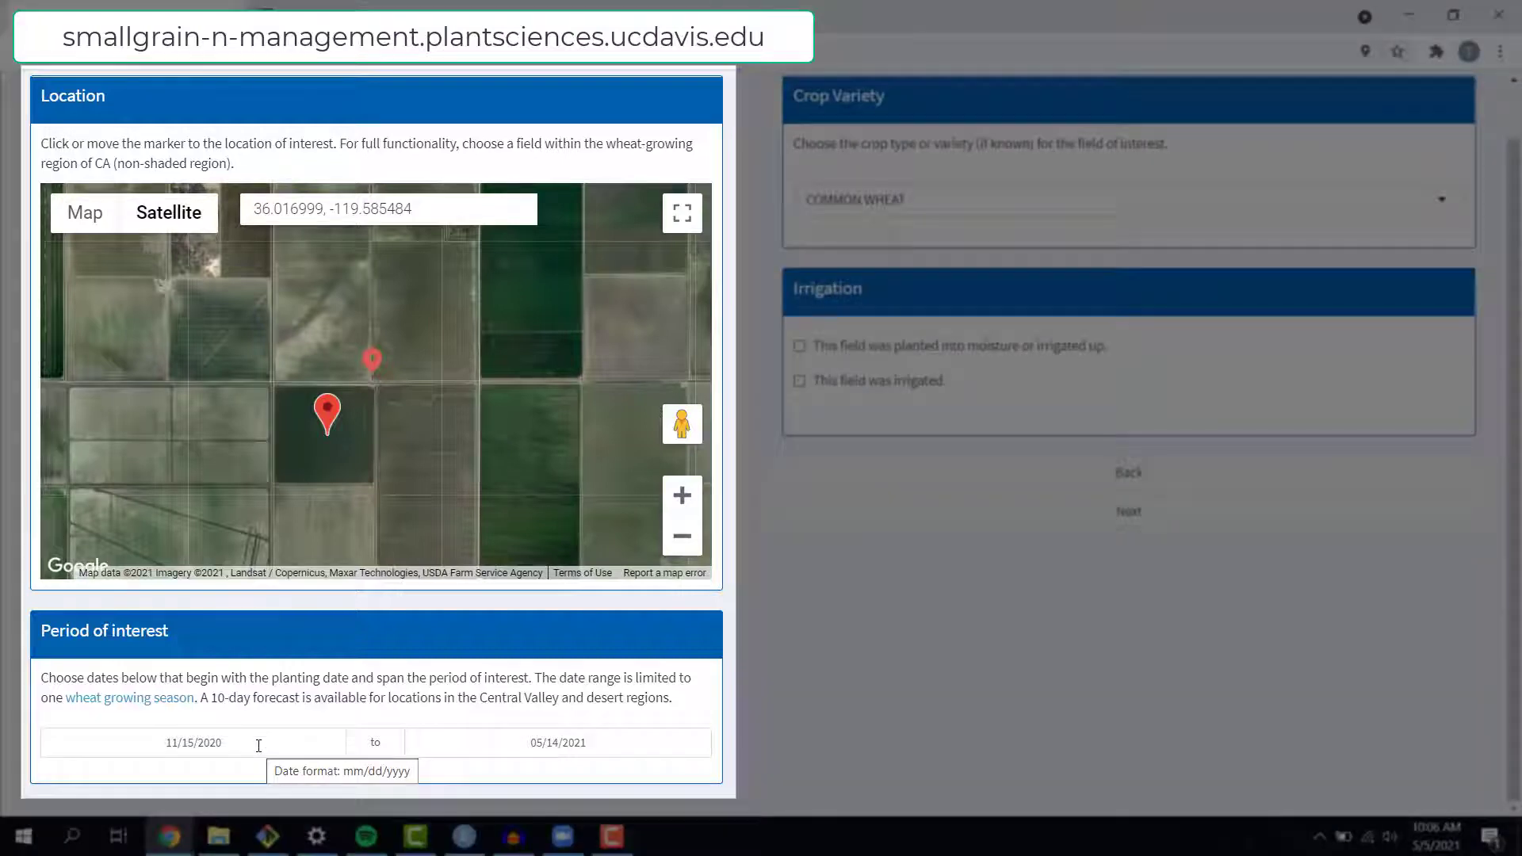
Set the period of interest from 11/18/2020 to 01/25/2021.
left_click(259, 745)
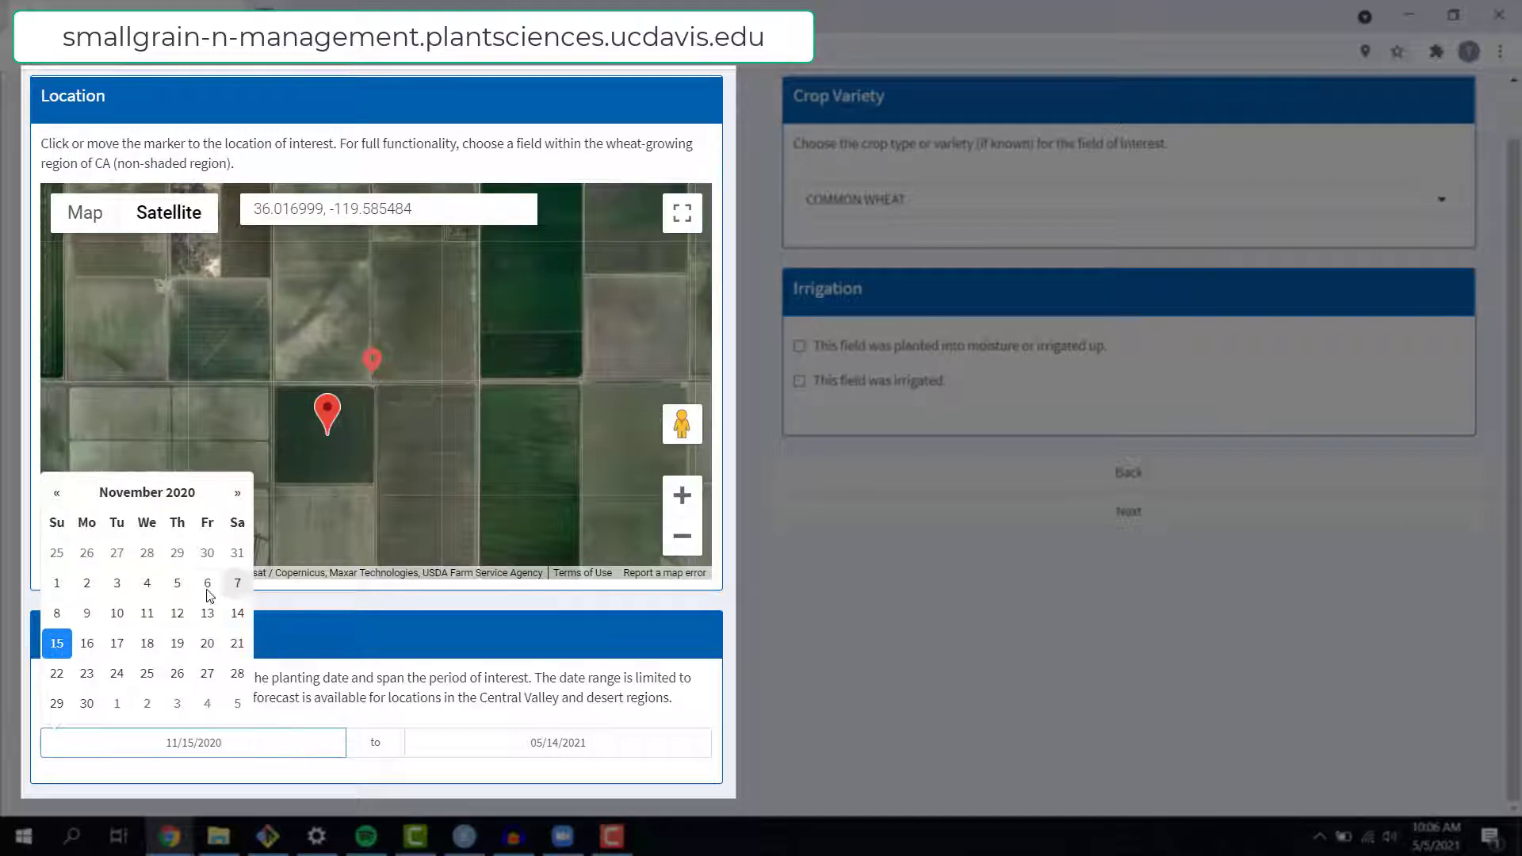
left_click(147, 642)
left_click(587, 743)
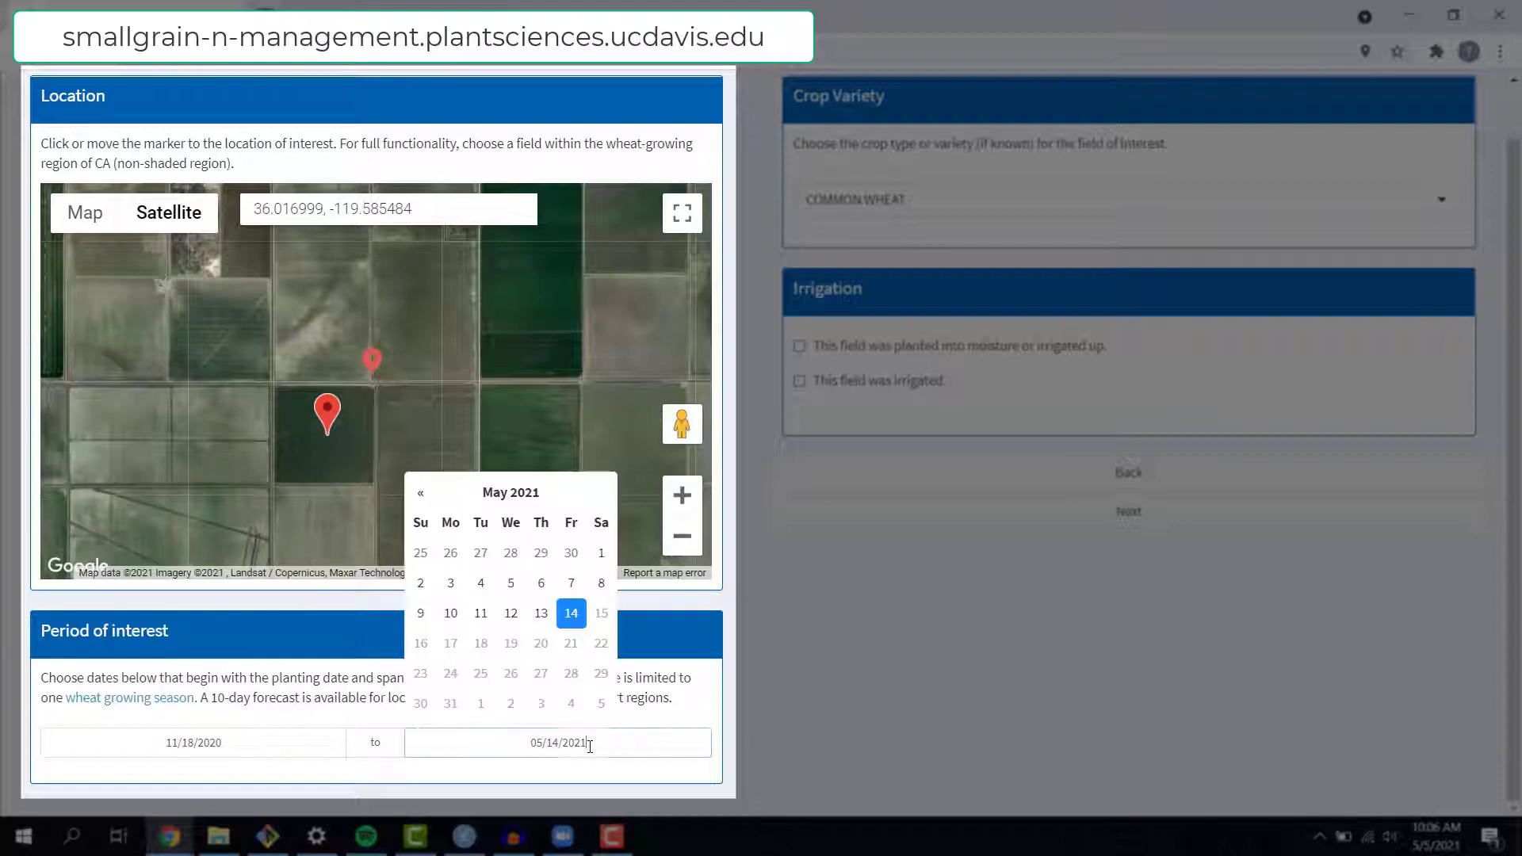
double_click(420, 498)
left_click(420, 495)
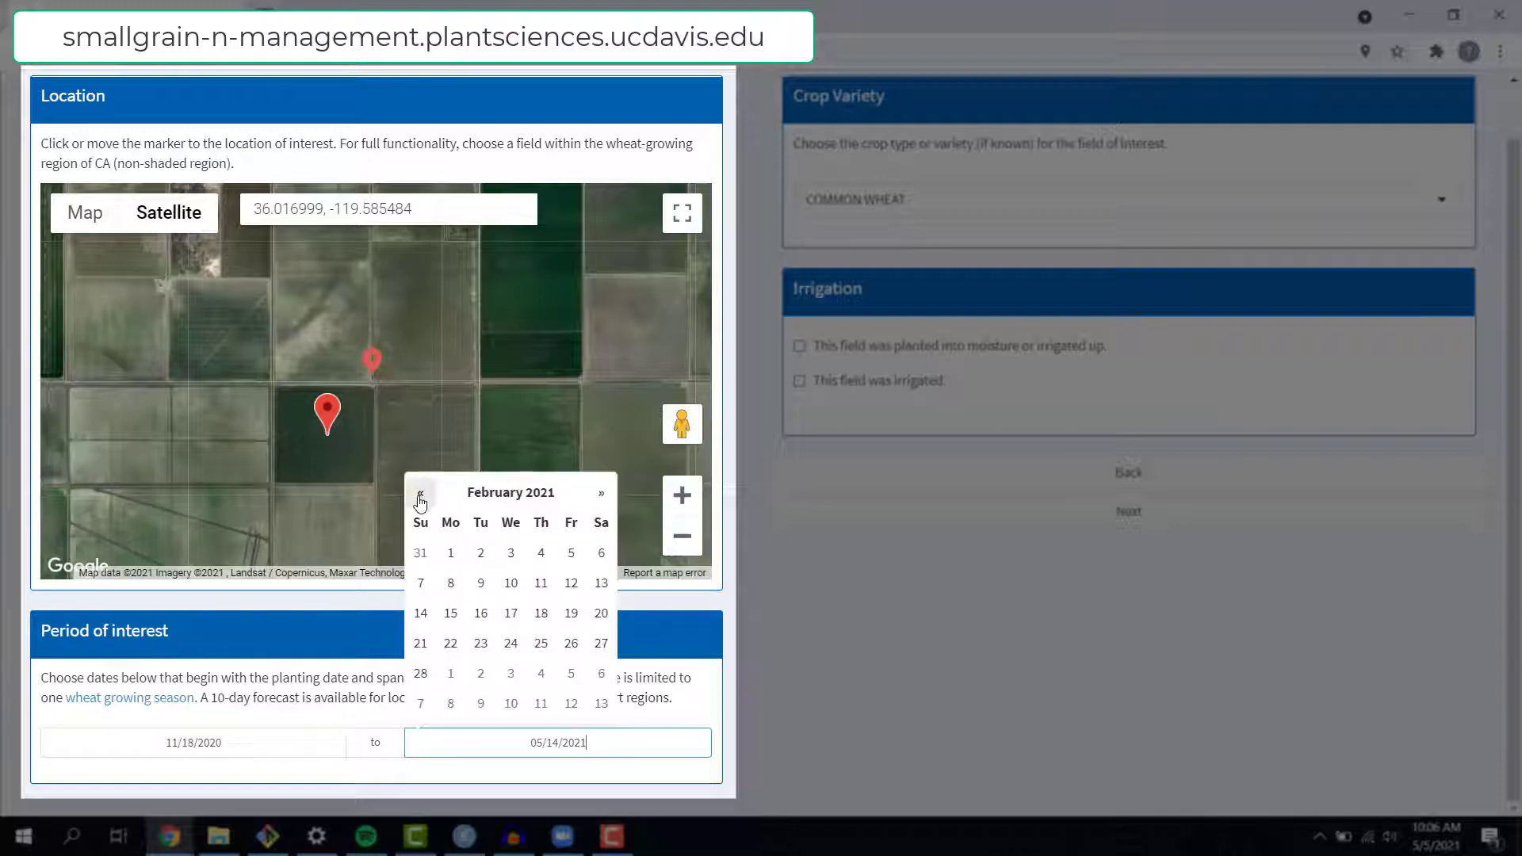
left_click(420, 495)
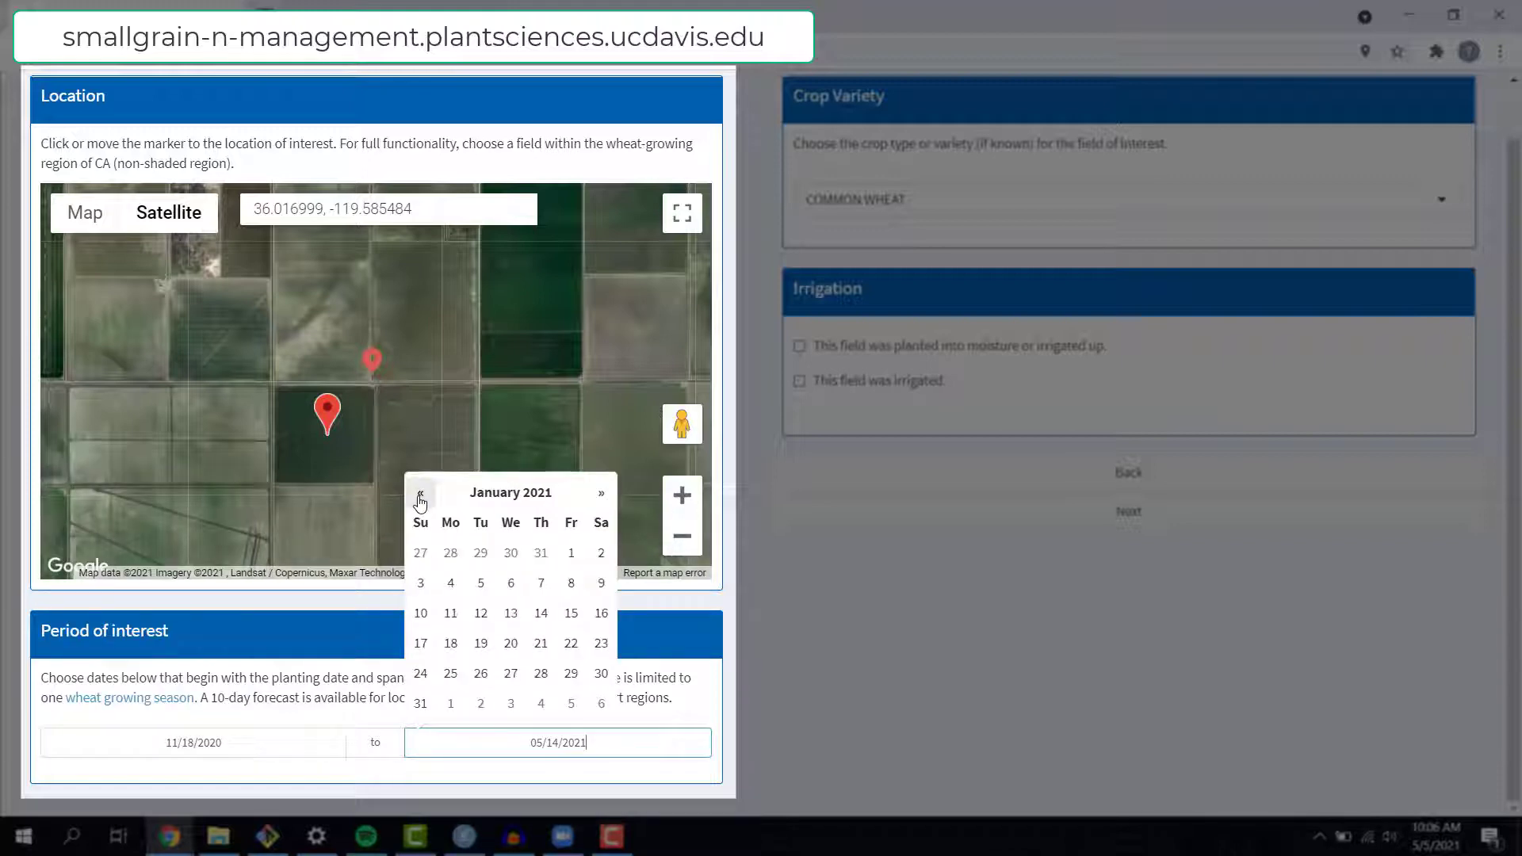
left_click(452, 674)
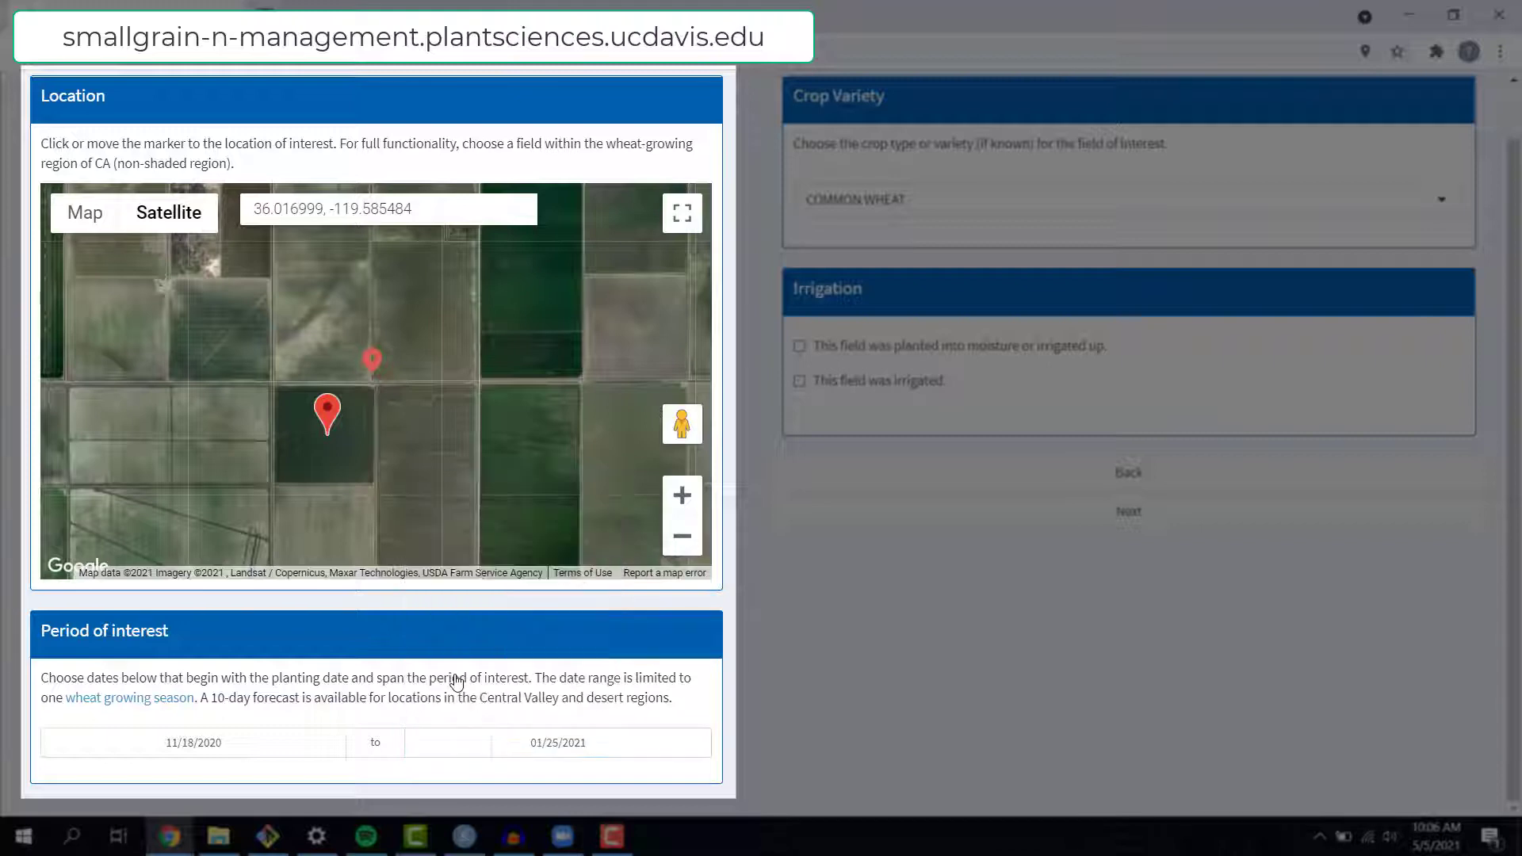
Choose NS SWIFT 77 as the crop variety and look over the general crop types in the list without changing the choice.
left_click(973, 196)
left_click_drag(1457, 247, 1462, 287)
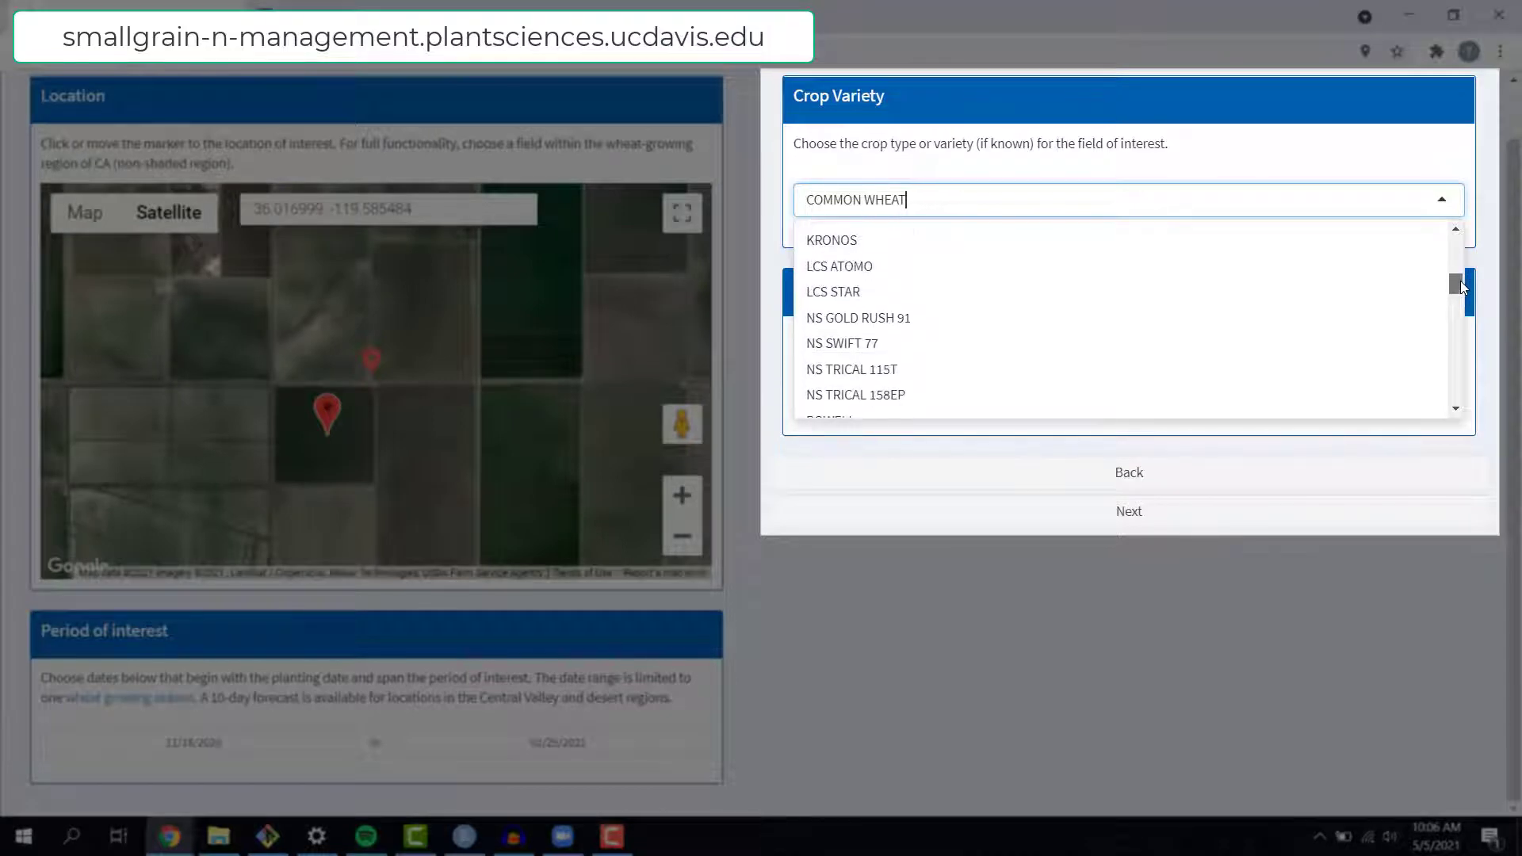
left_click(1191, 345)
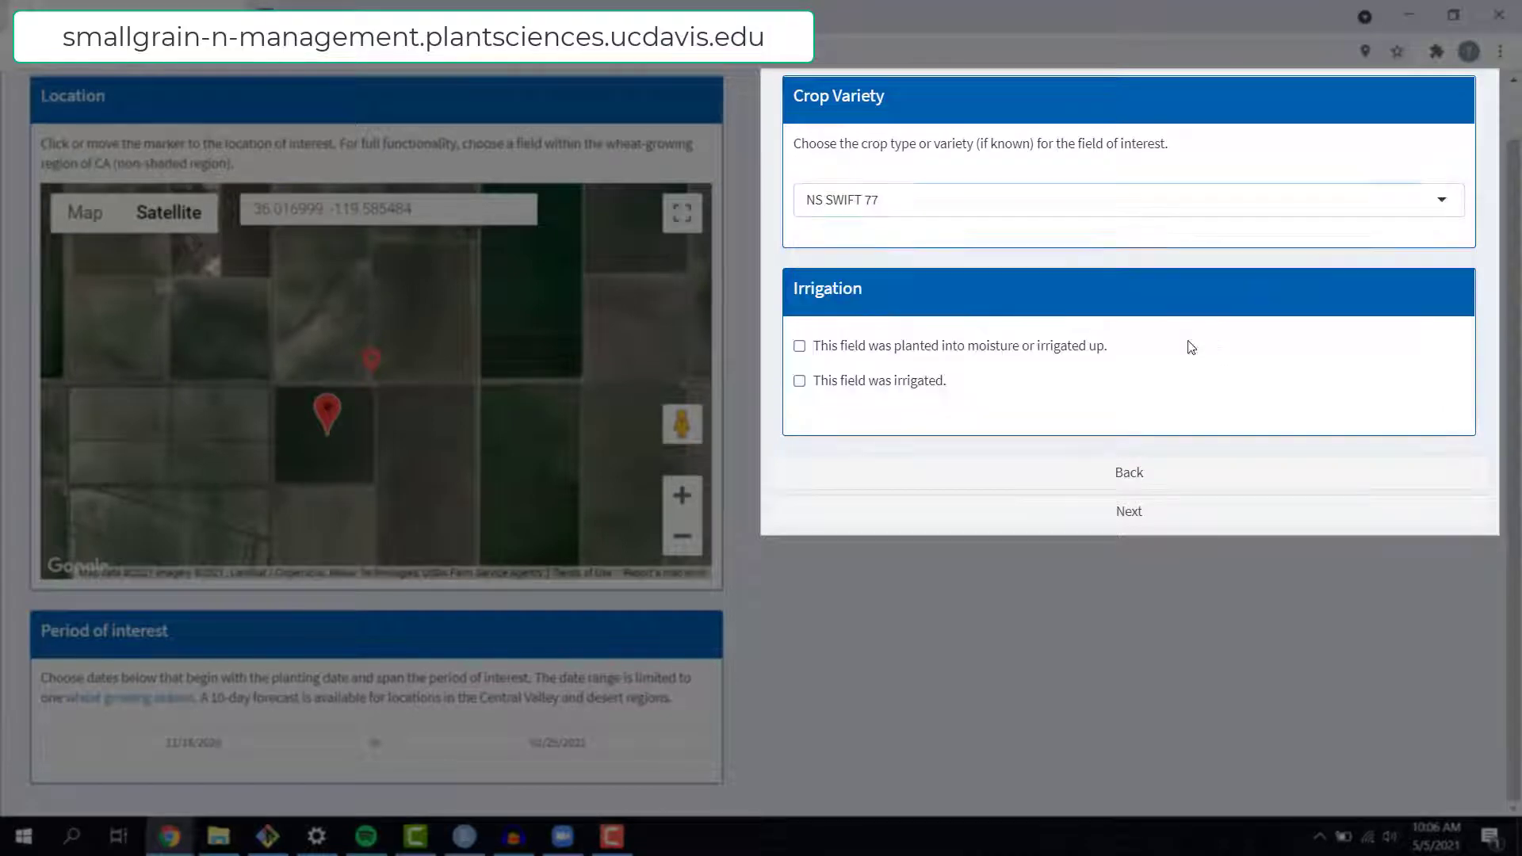
left_click(1434, 201)
left_click_drag(1457, 287, 1450, 232)
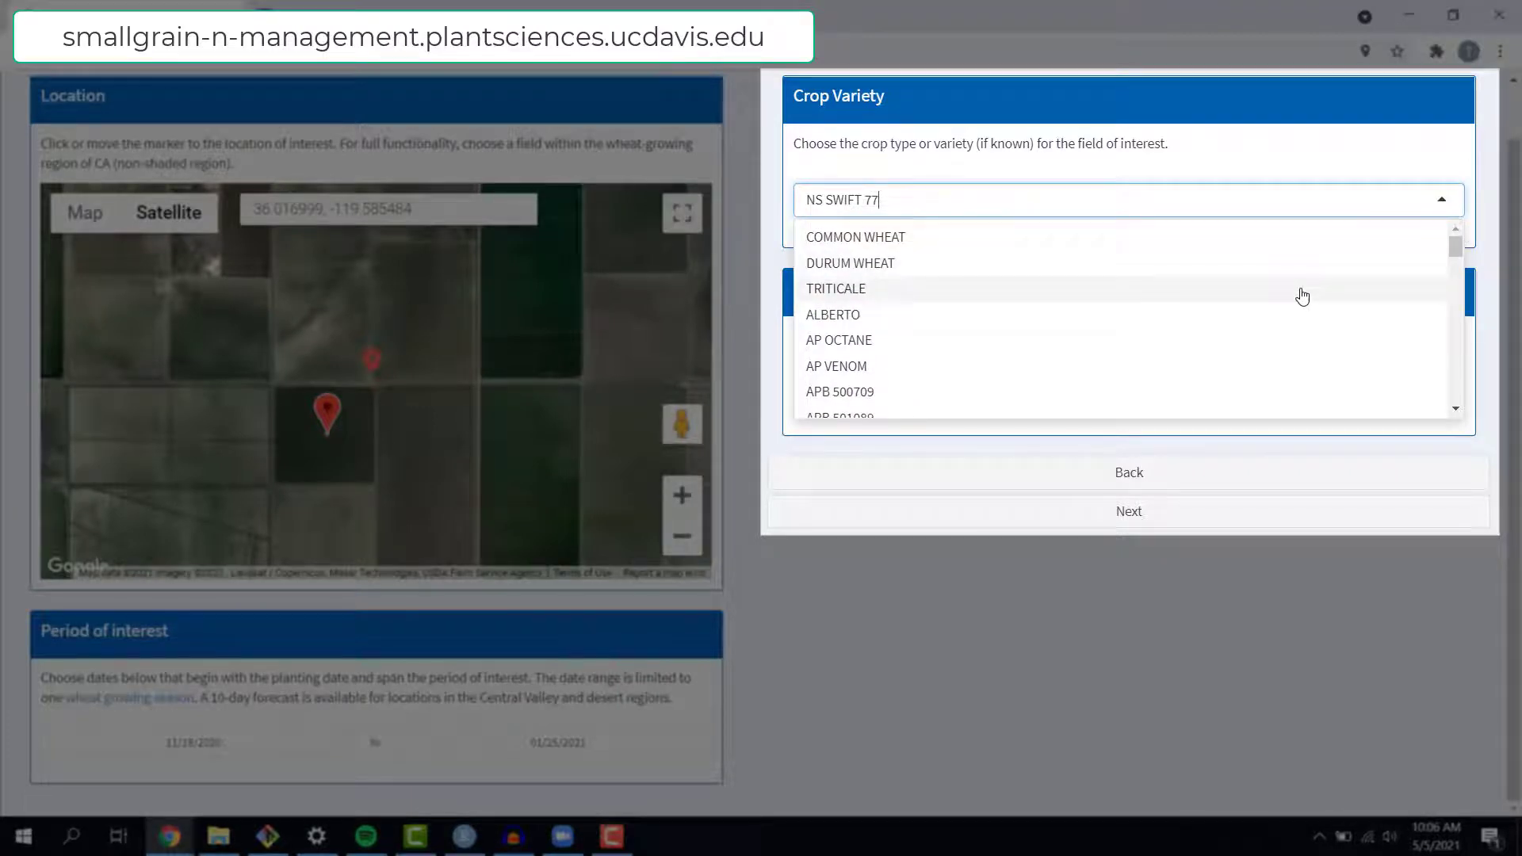
left_click(757, 265)
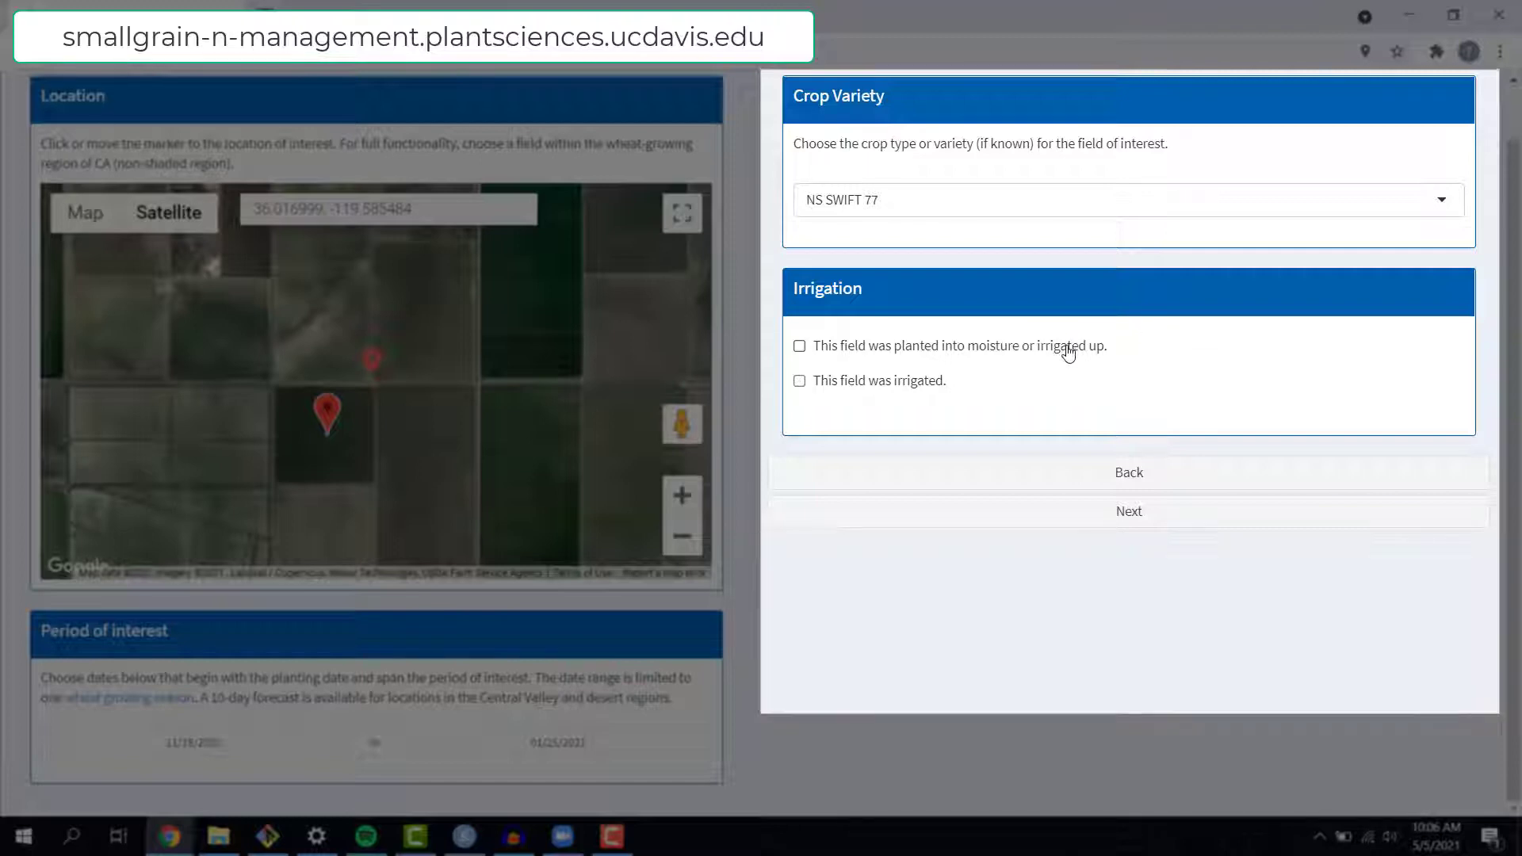
Mark the field as planted into moisture or irrigated up and as irrigated, with the irrigation date 11/29/2020.
left_click(1067, 352)
left_click(903, 387)
left_click(875, 569)
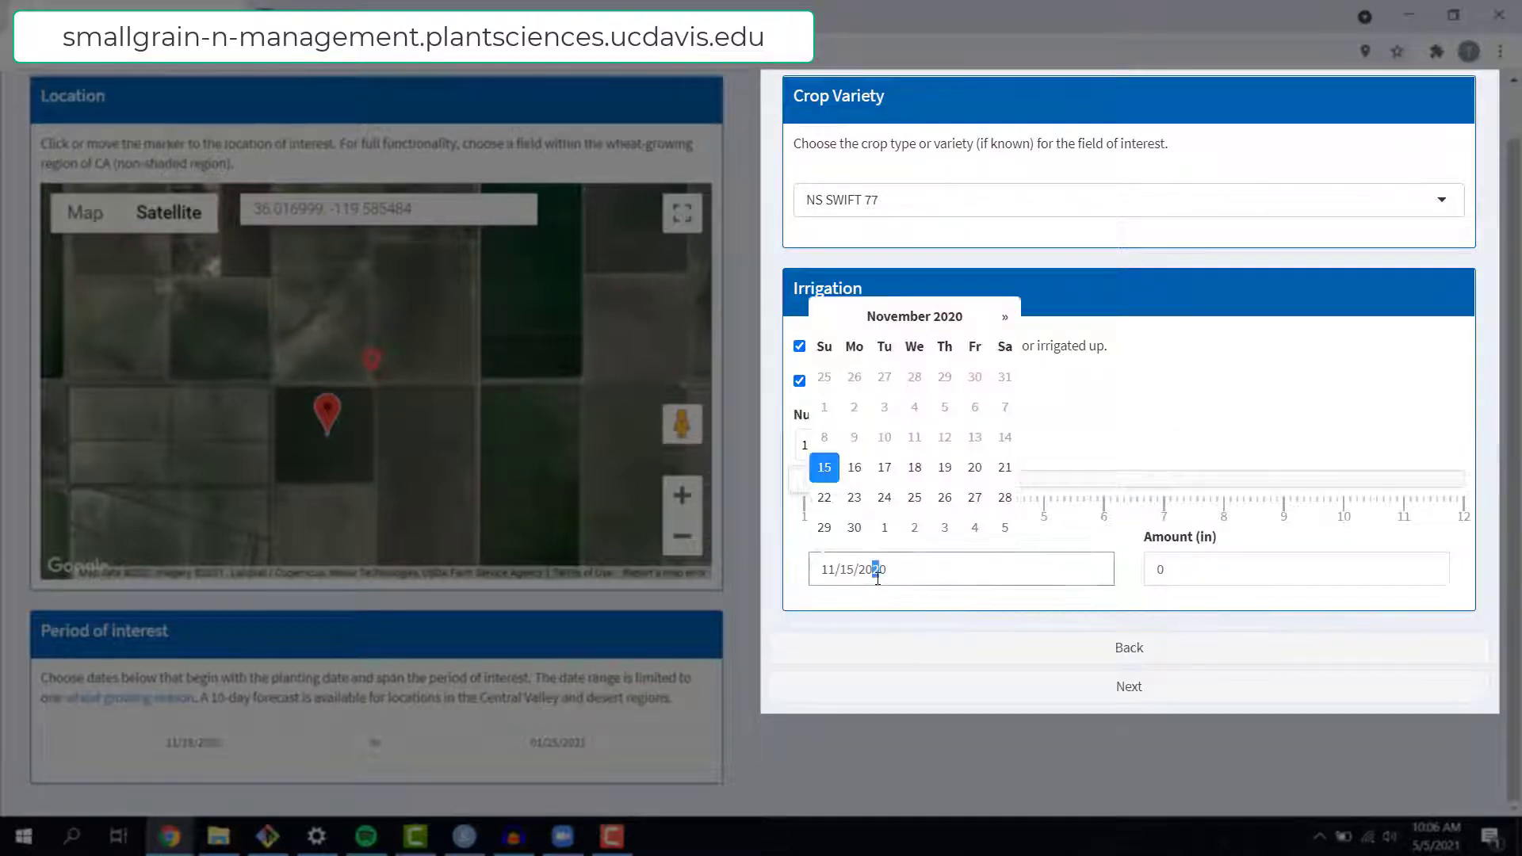
left_click(824, 527)
Set the irrigation amount to 7 in and continue to the seasonal precipitation and N uptake results.
left_click(1196, 569)
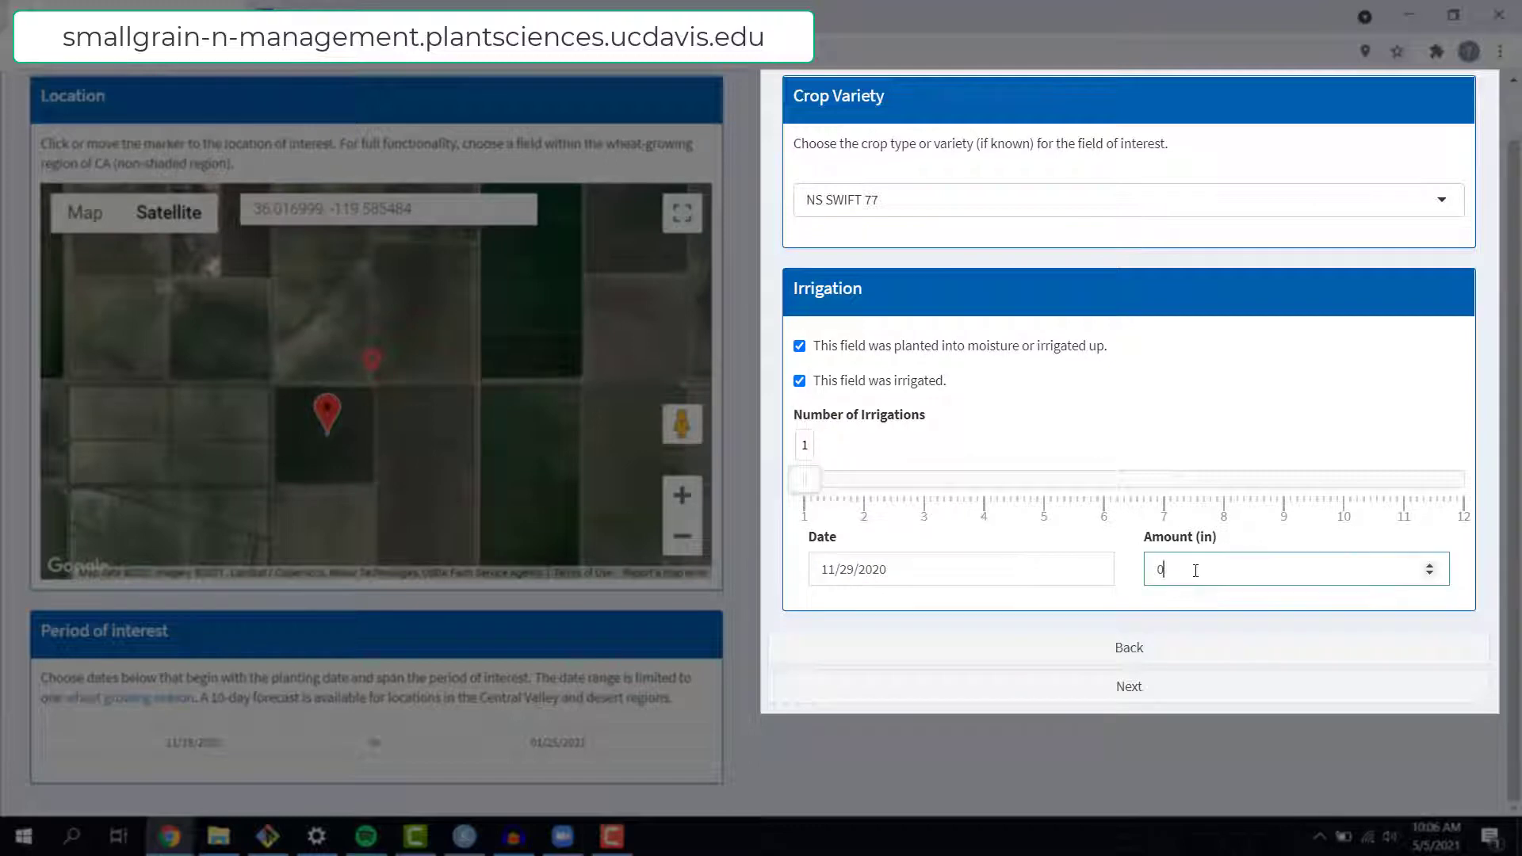
key("BackSpace")
type("7")
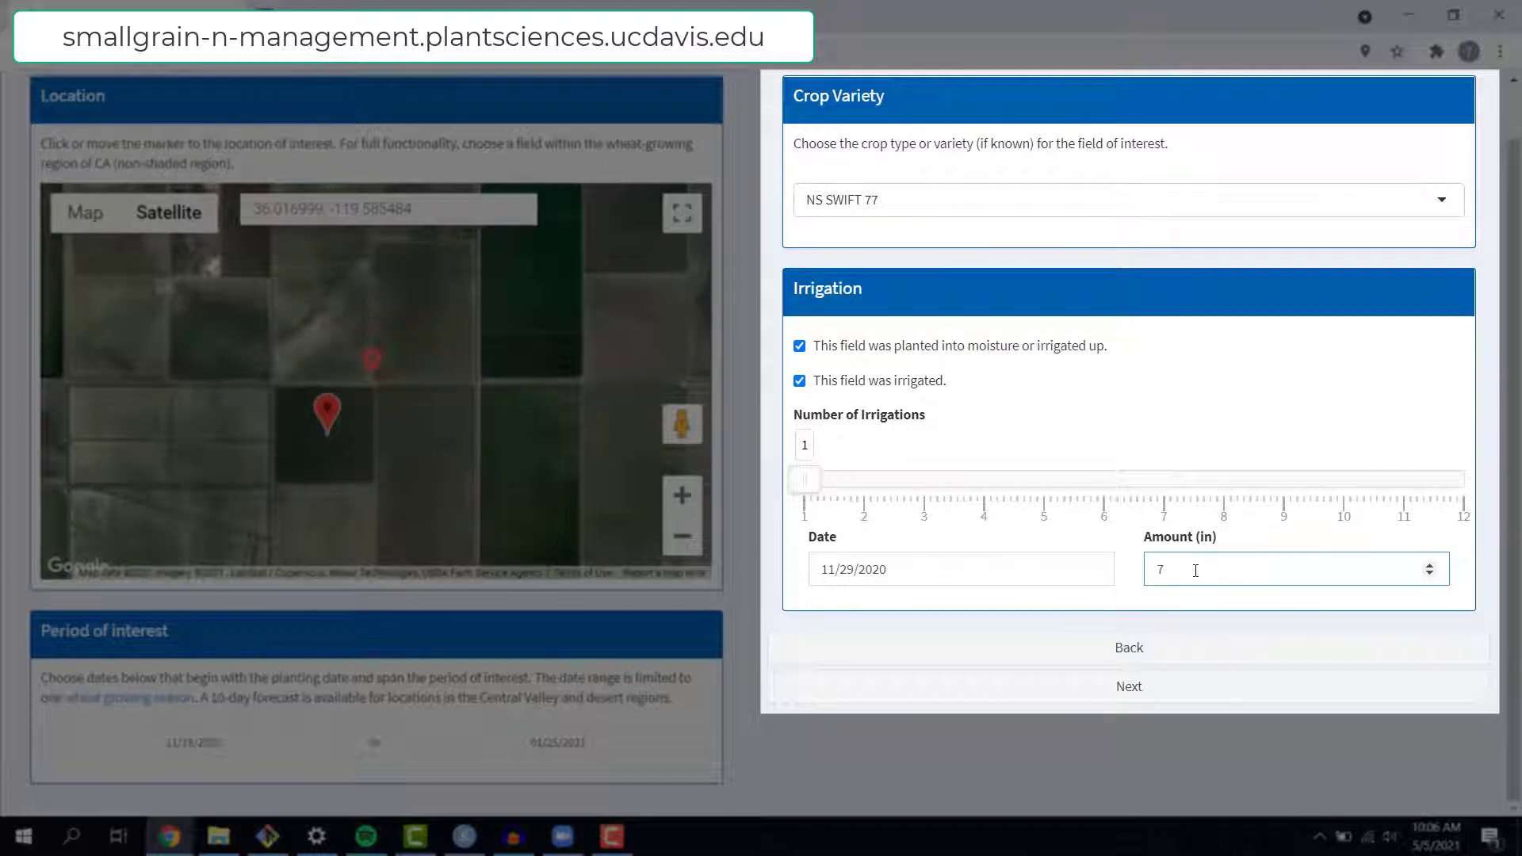
left_click(994, 778)
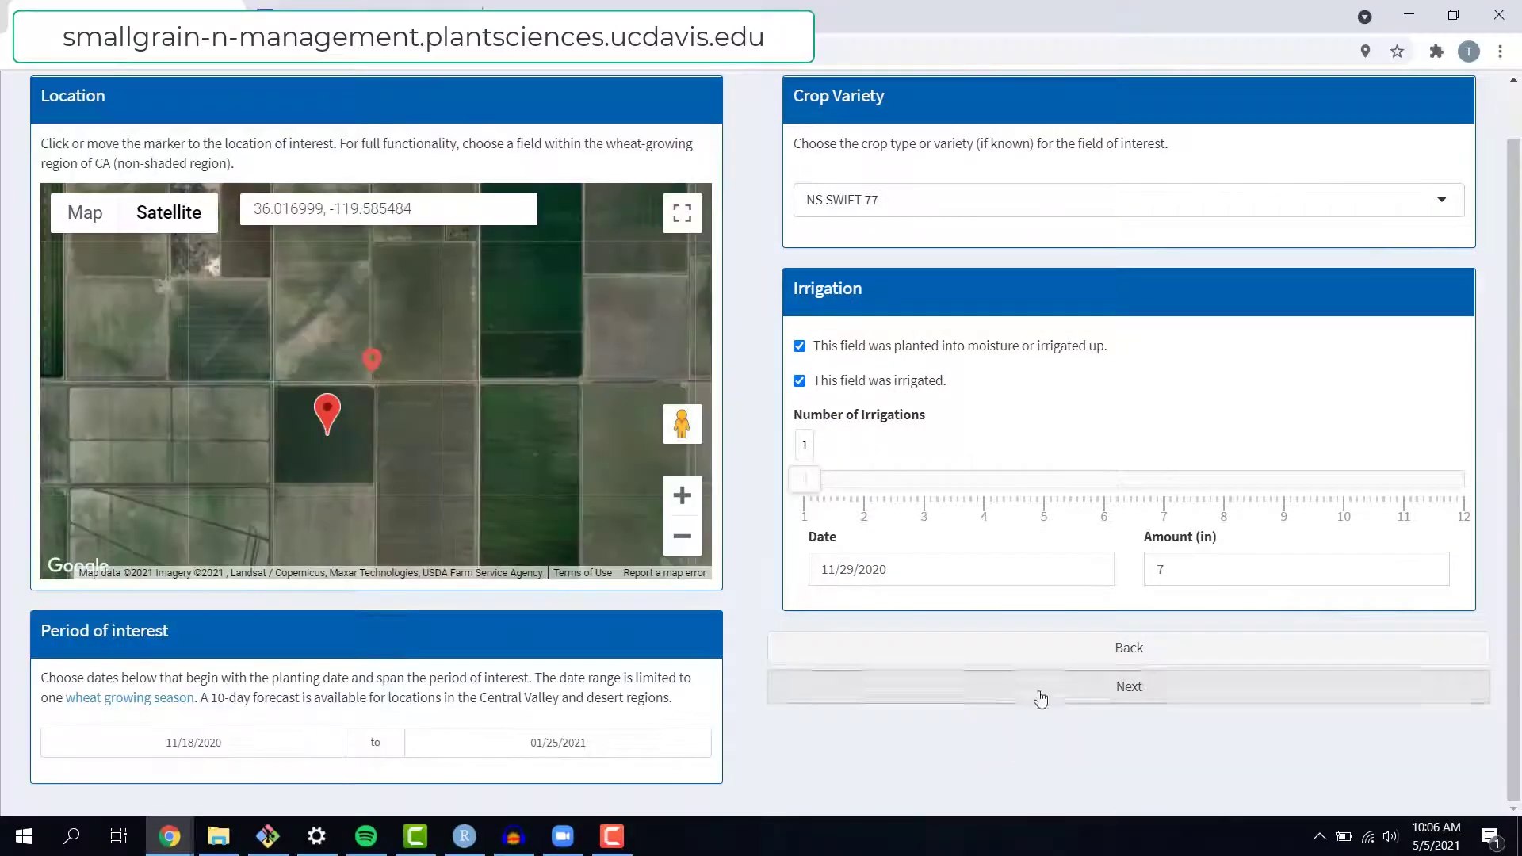
left_click(1041, 699)
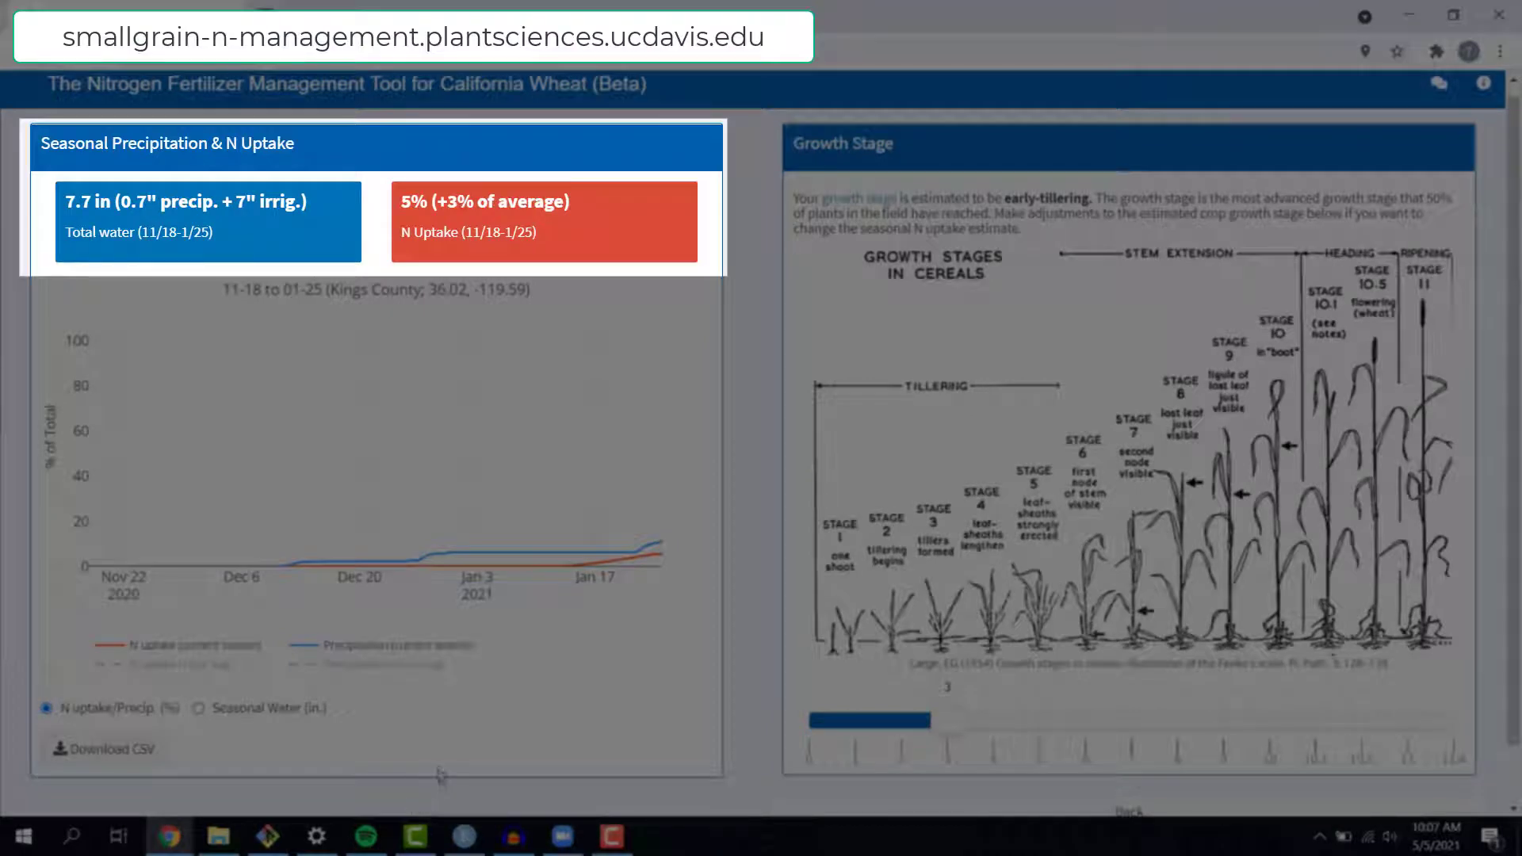
Show the 10-year average N uptake and precipitation in the chart, view the seasonal water in inches, and return to the percentage view.
left_click(205, 671)
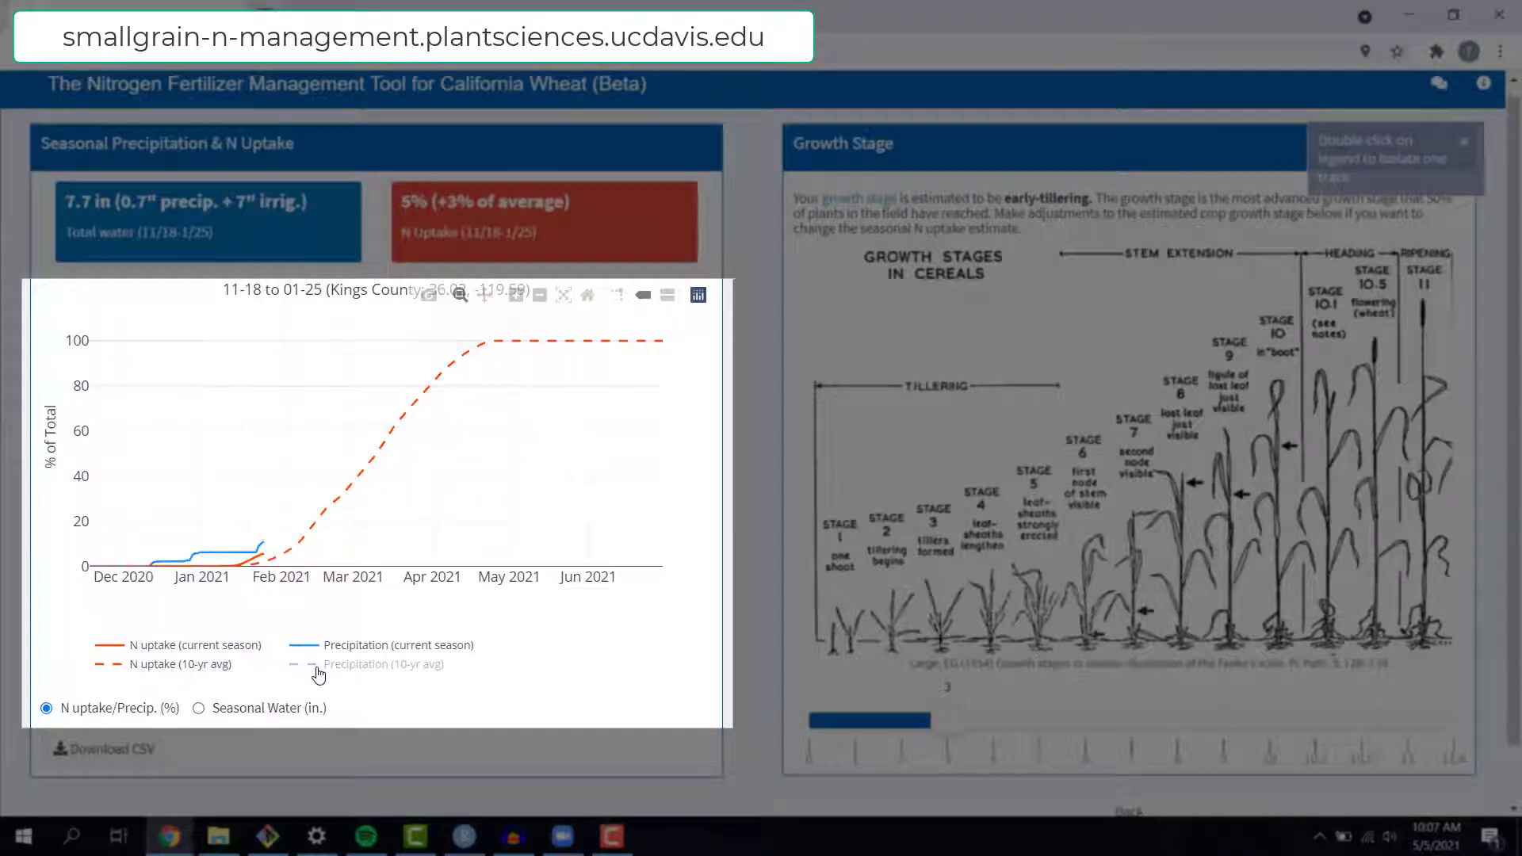
left_click(317, 670)
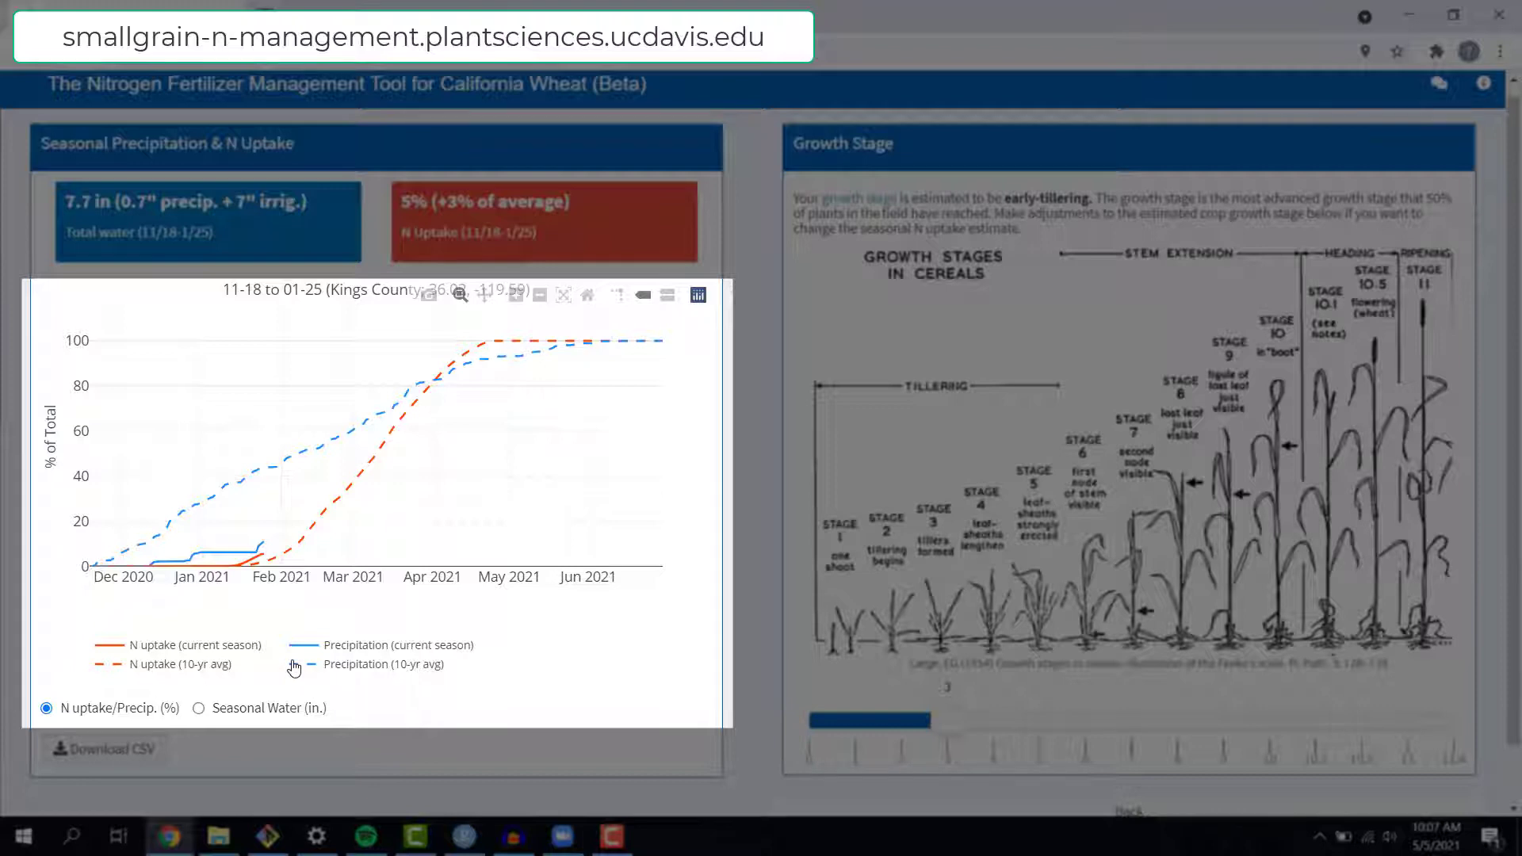
left_click(253, 709)
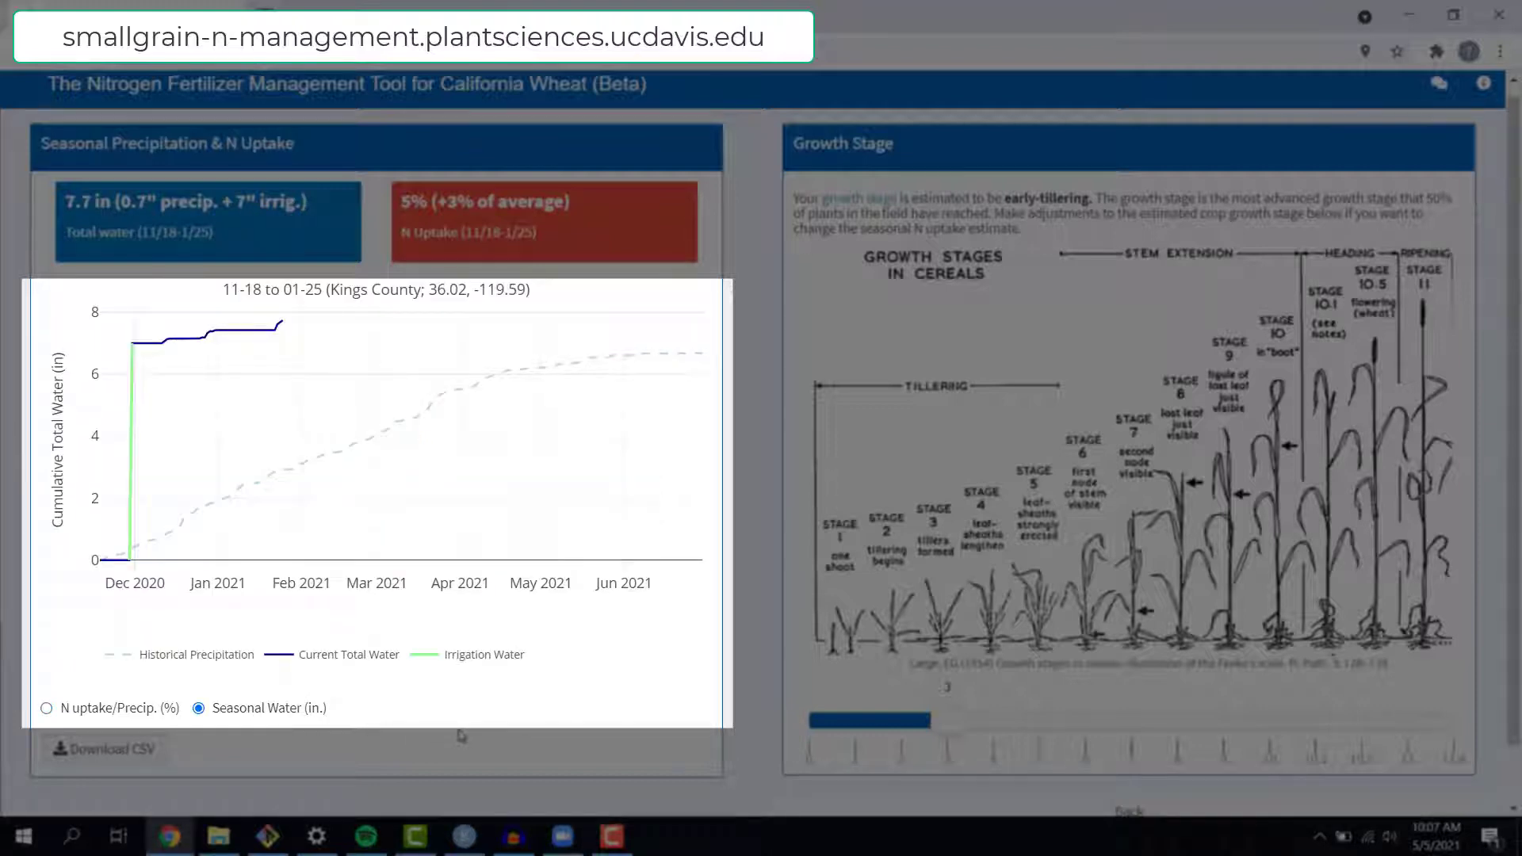
left_click(152, 715)
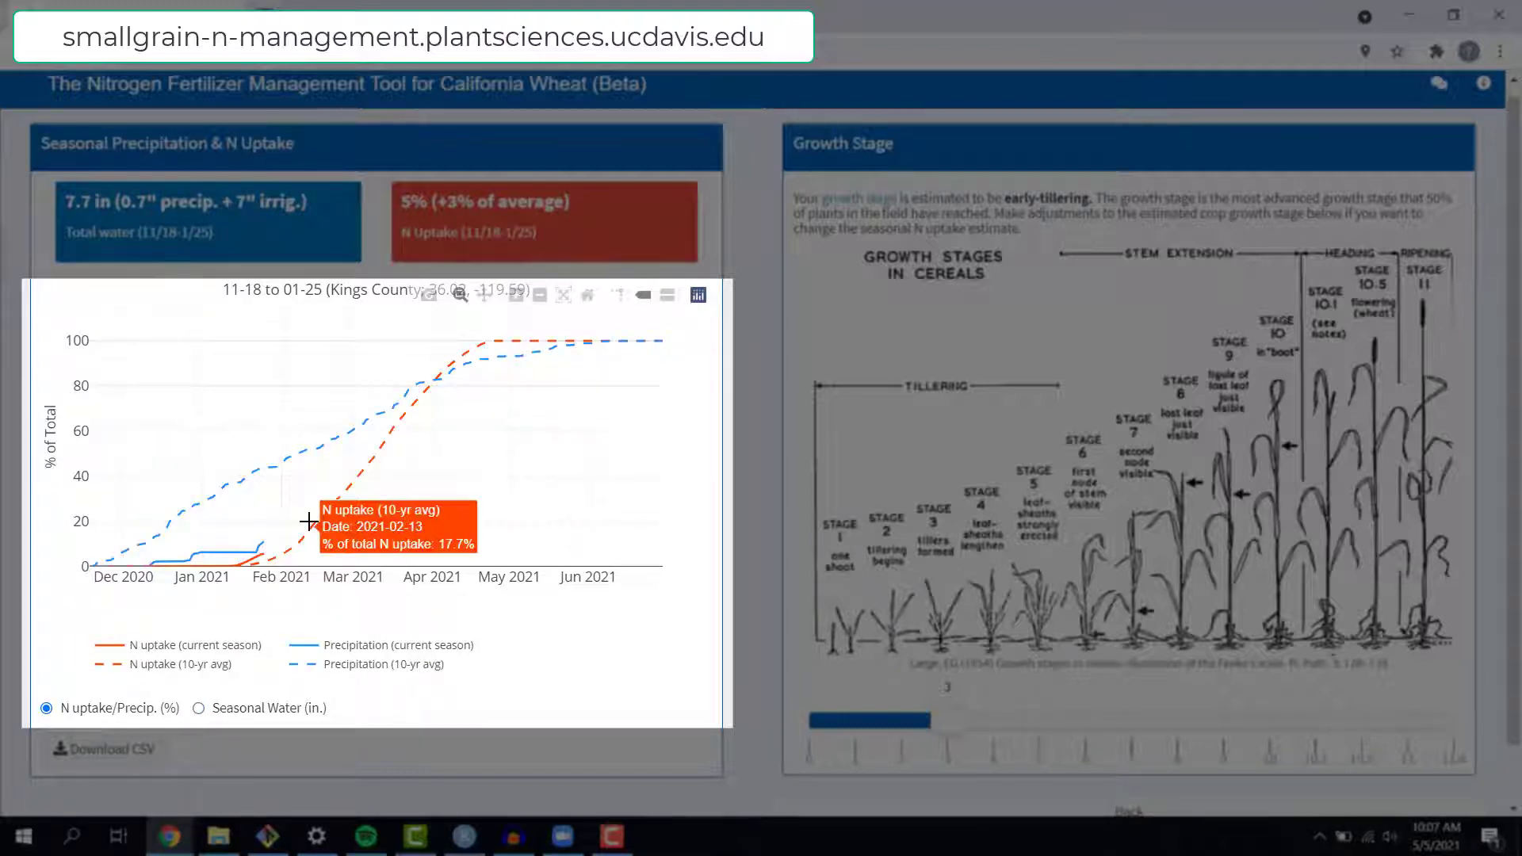
Hide both 10-year average traces, zoom the chart in on January 15 to 25, and autoscale it back to the full period.
left_click(339, 666)
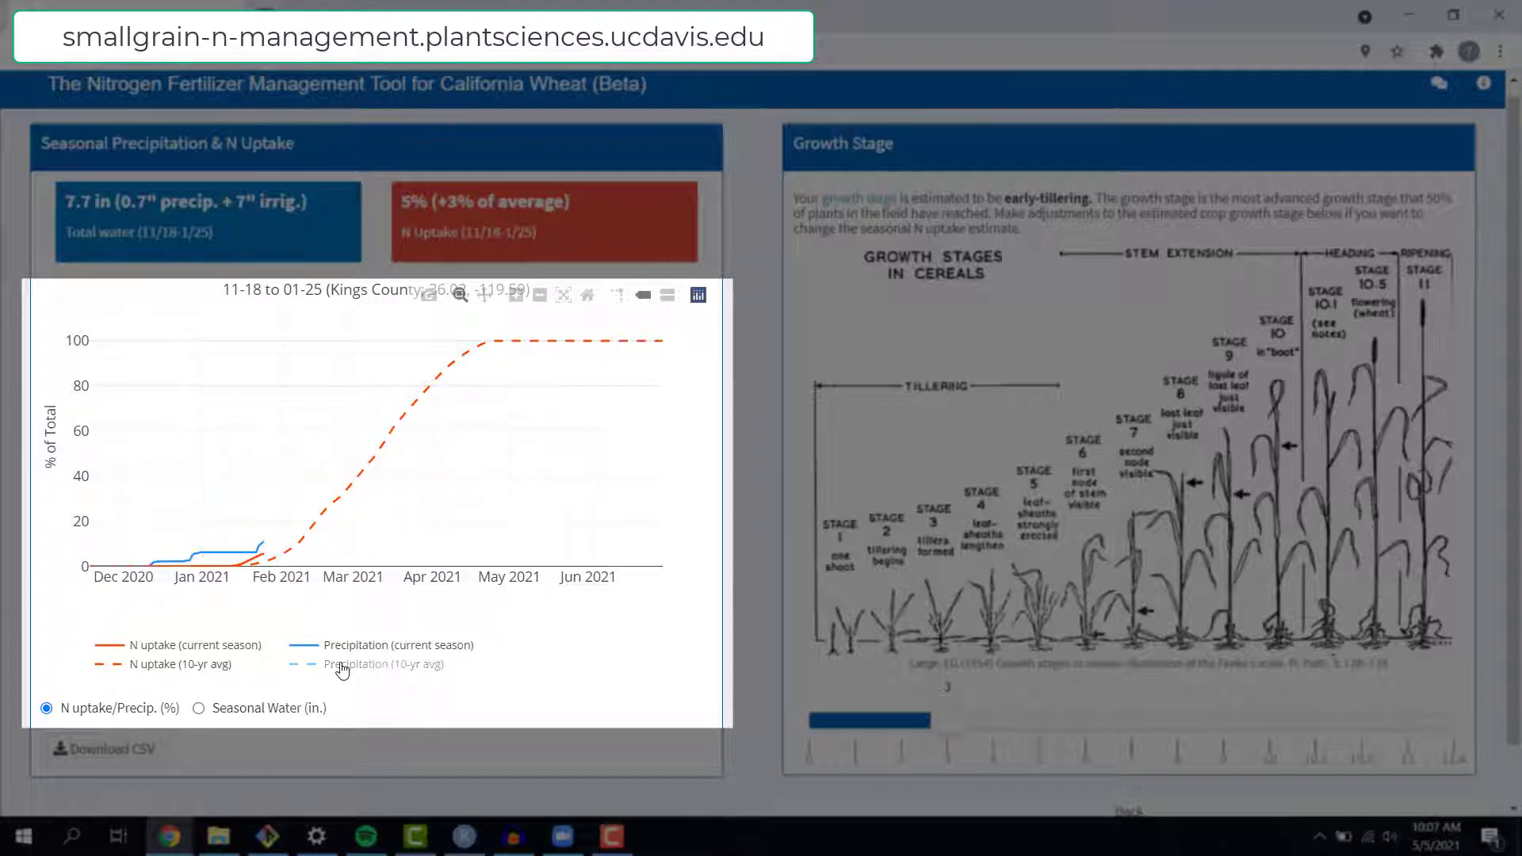
left_click(217, 670)
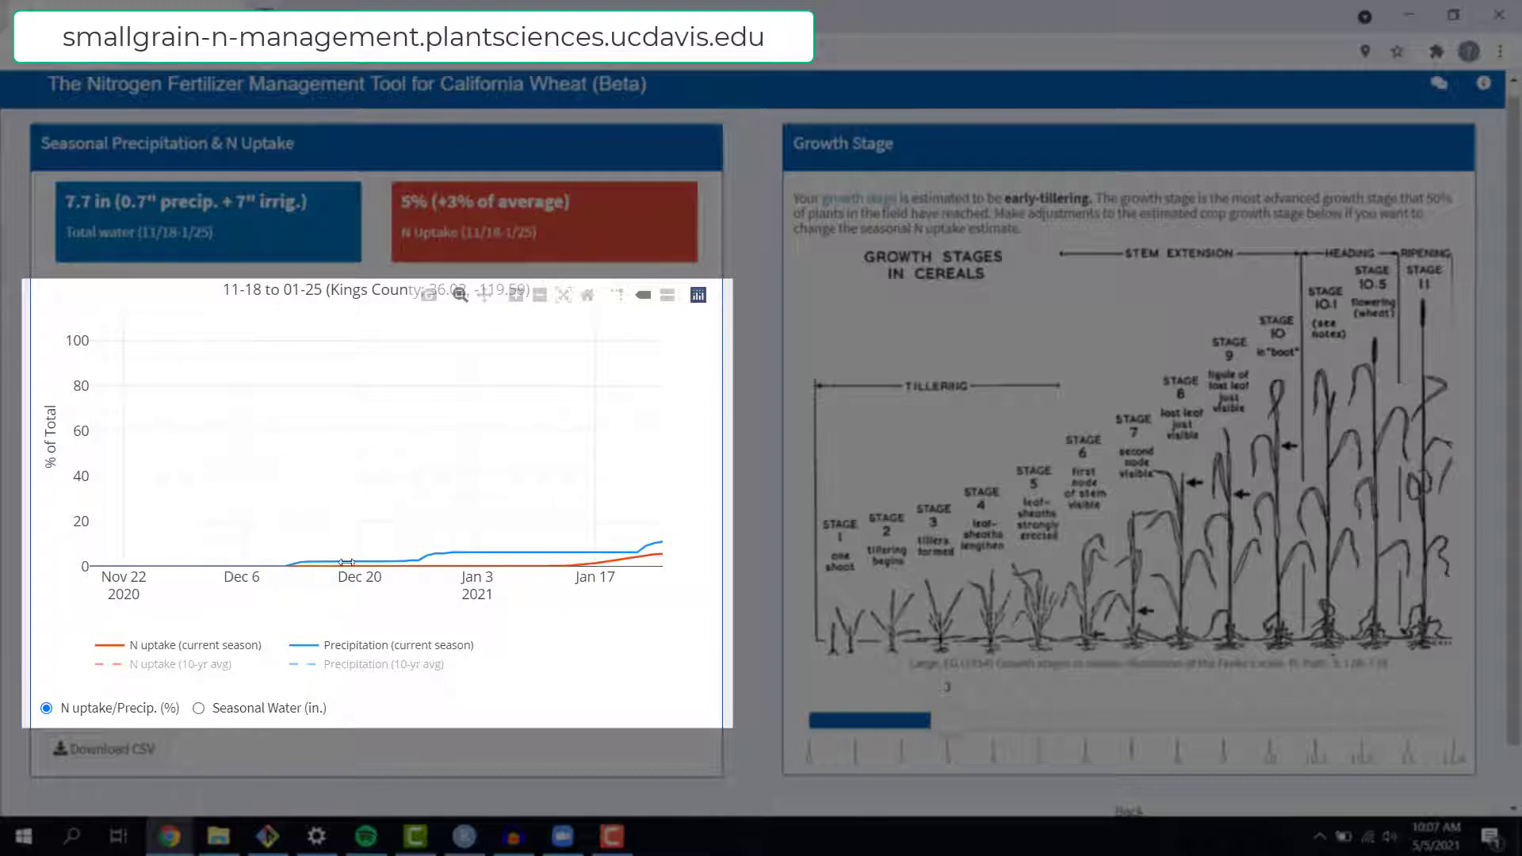
left_click_drag(578, 508, 705, 597)
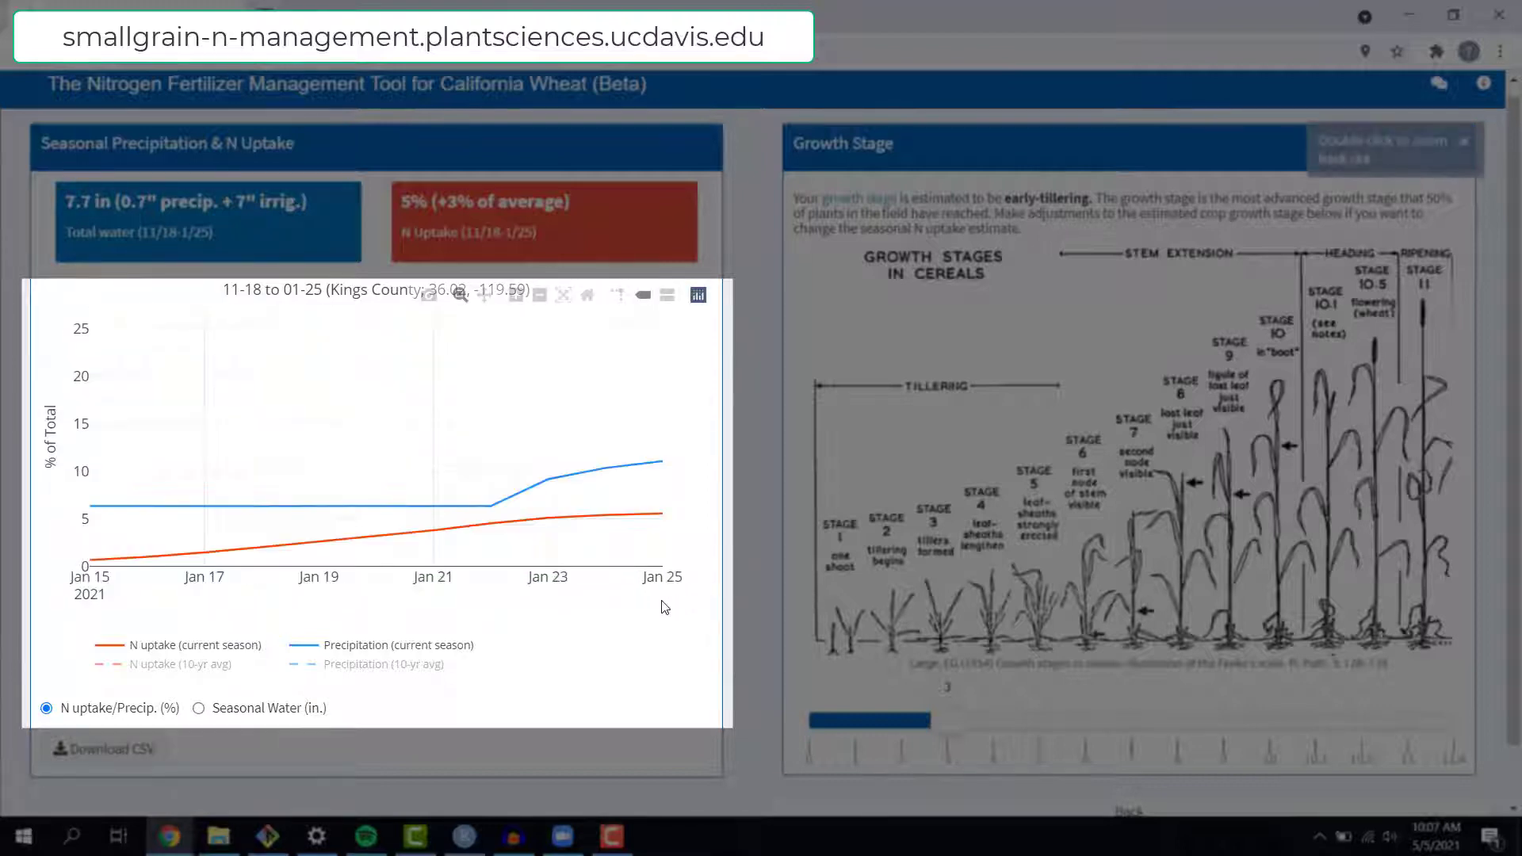
left_click(564, 294)
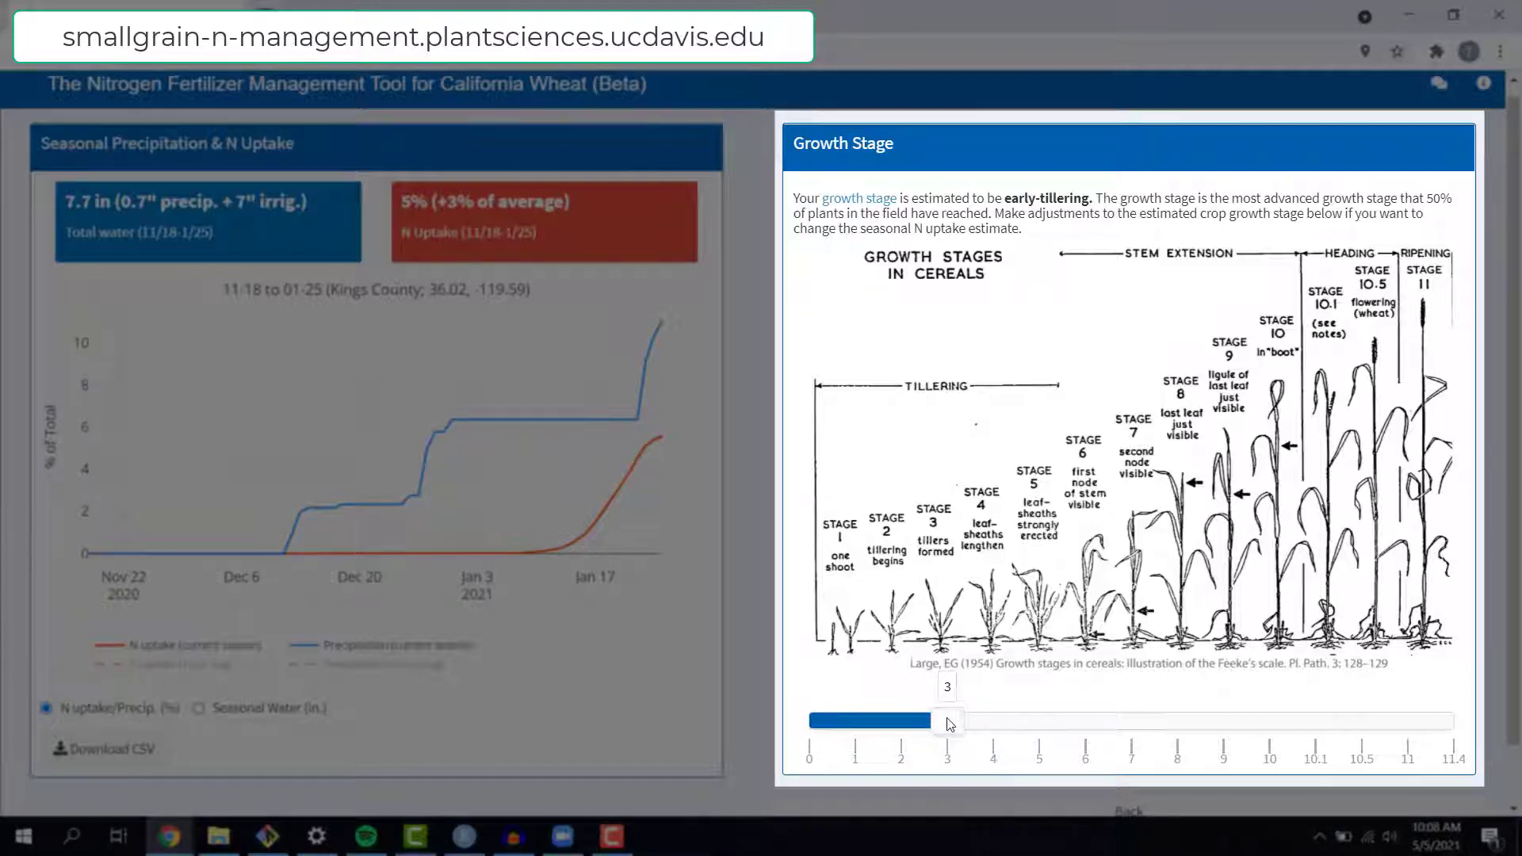
Try to continue with the growth stage set to 2, and go back to the growth stage page.
left_click_drag(949, 724, 905, 720)
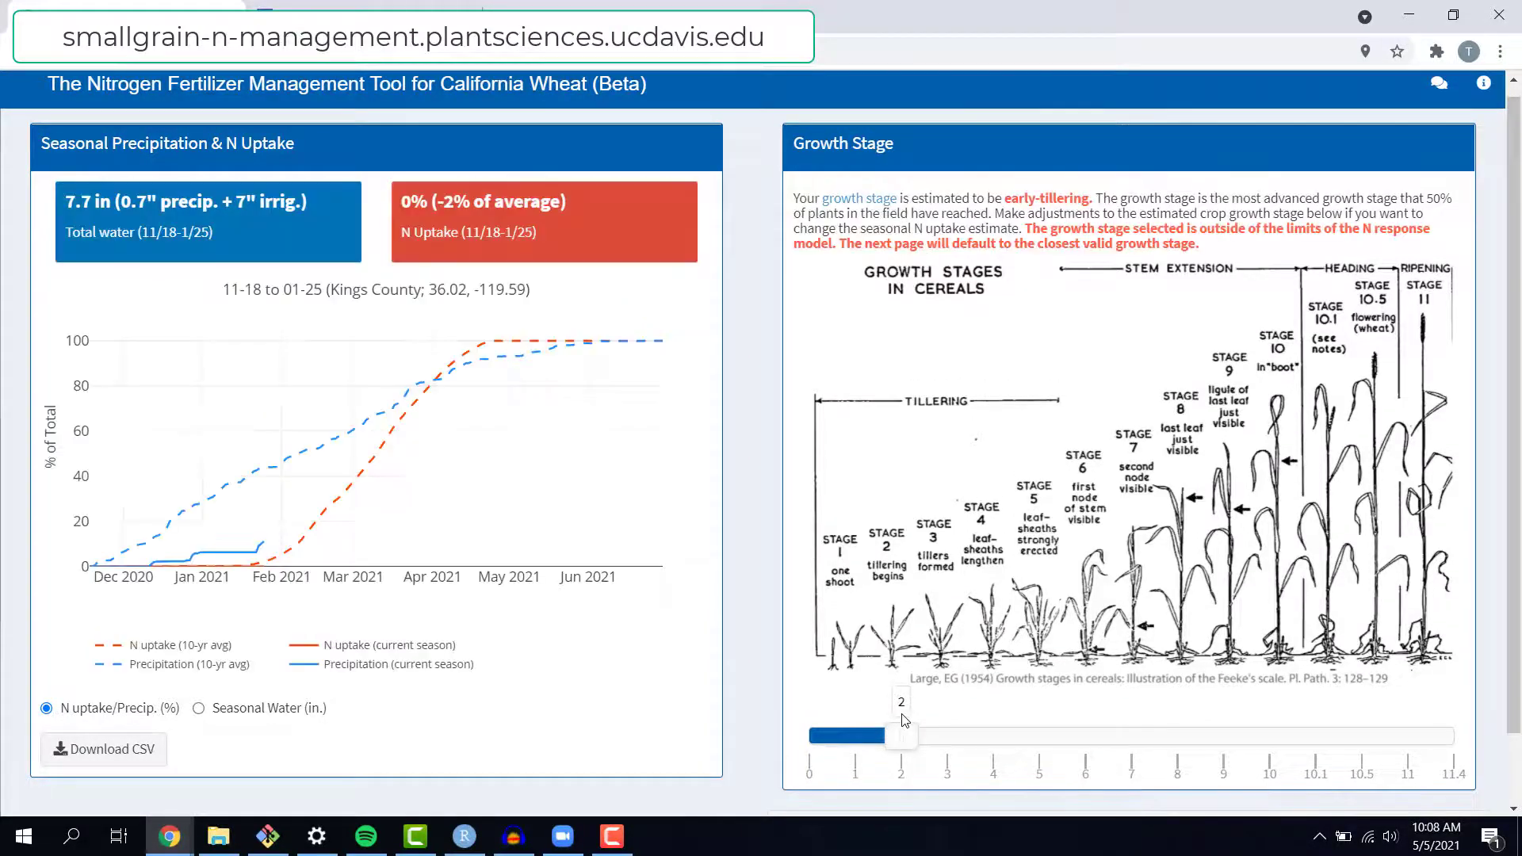
scroll(1418, 584, "down", 1)
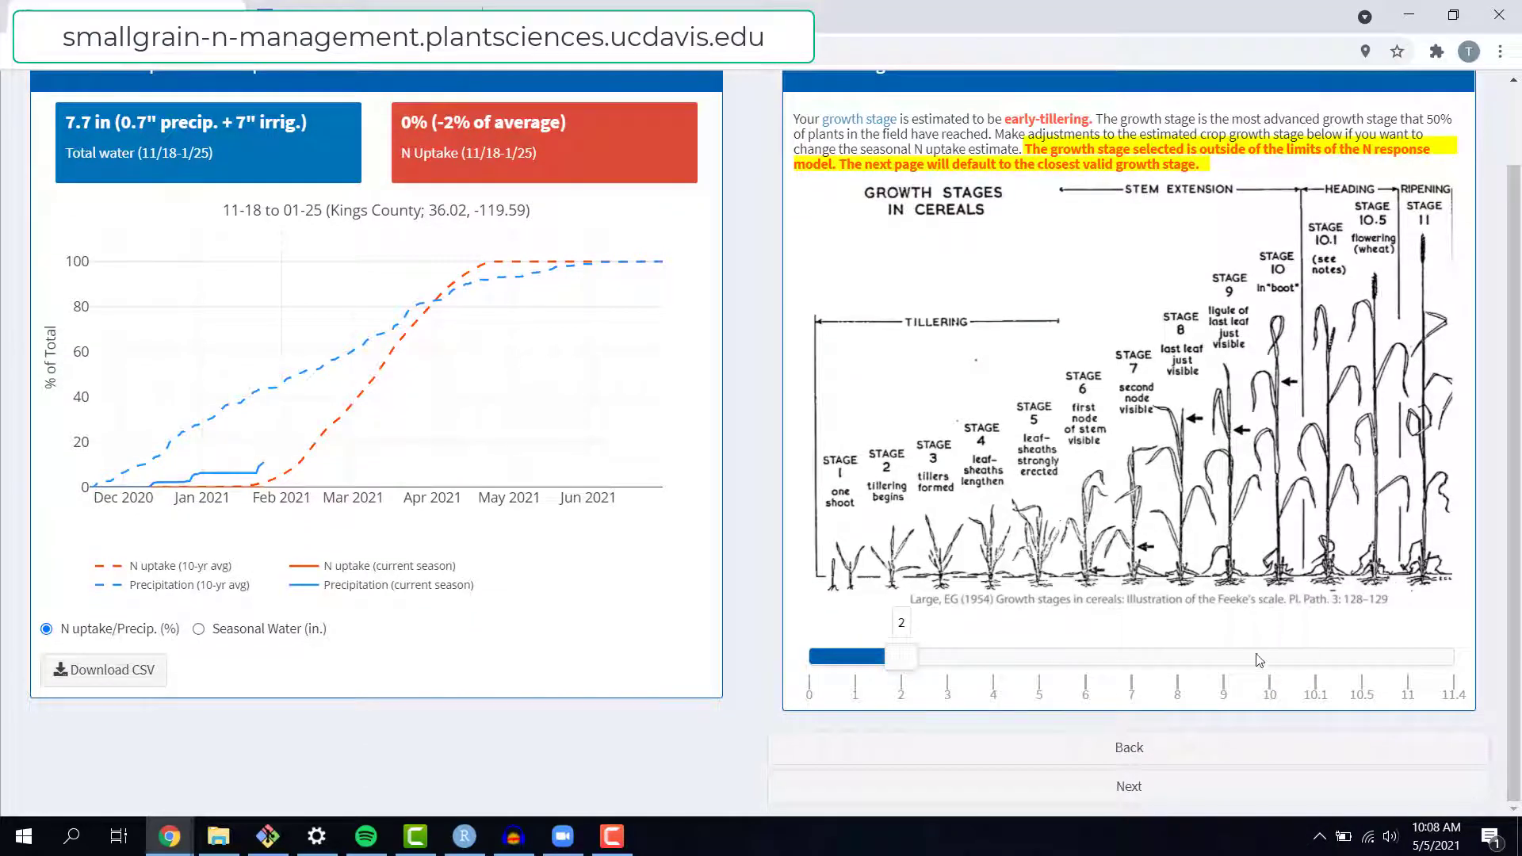
left_click(1277, 793)
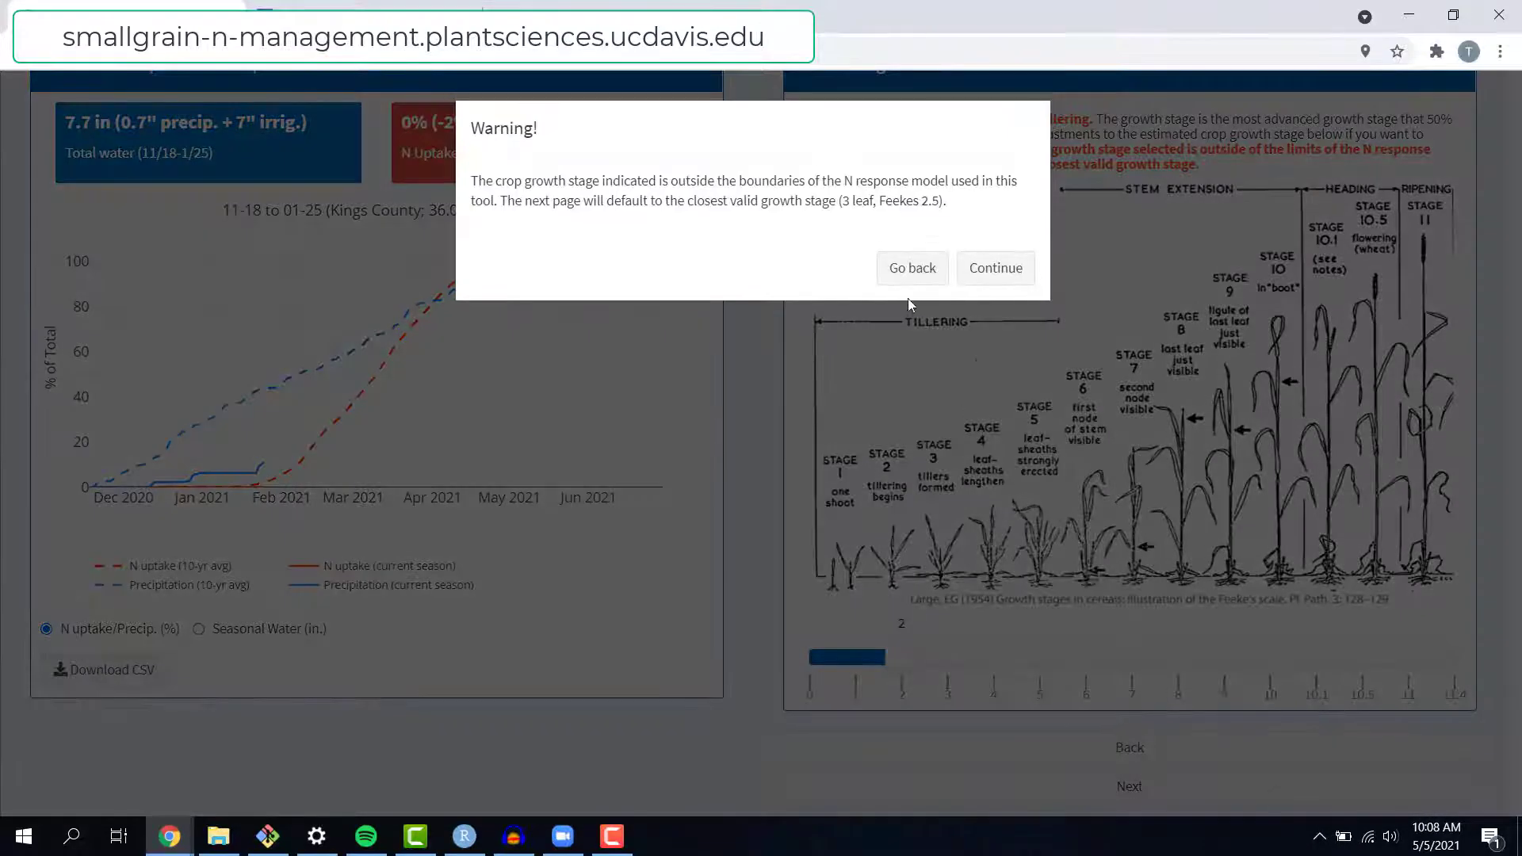
left_click(911, 270)
Set the growth stage to 3 and continue to the site-specific measurements.
left_click_drag(901, 657, 948, 663)
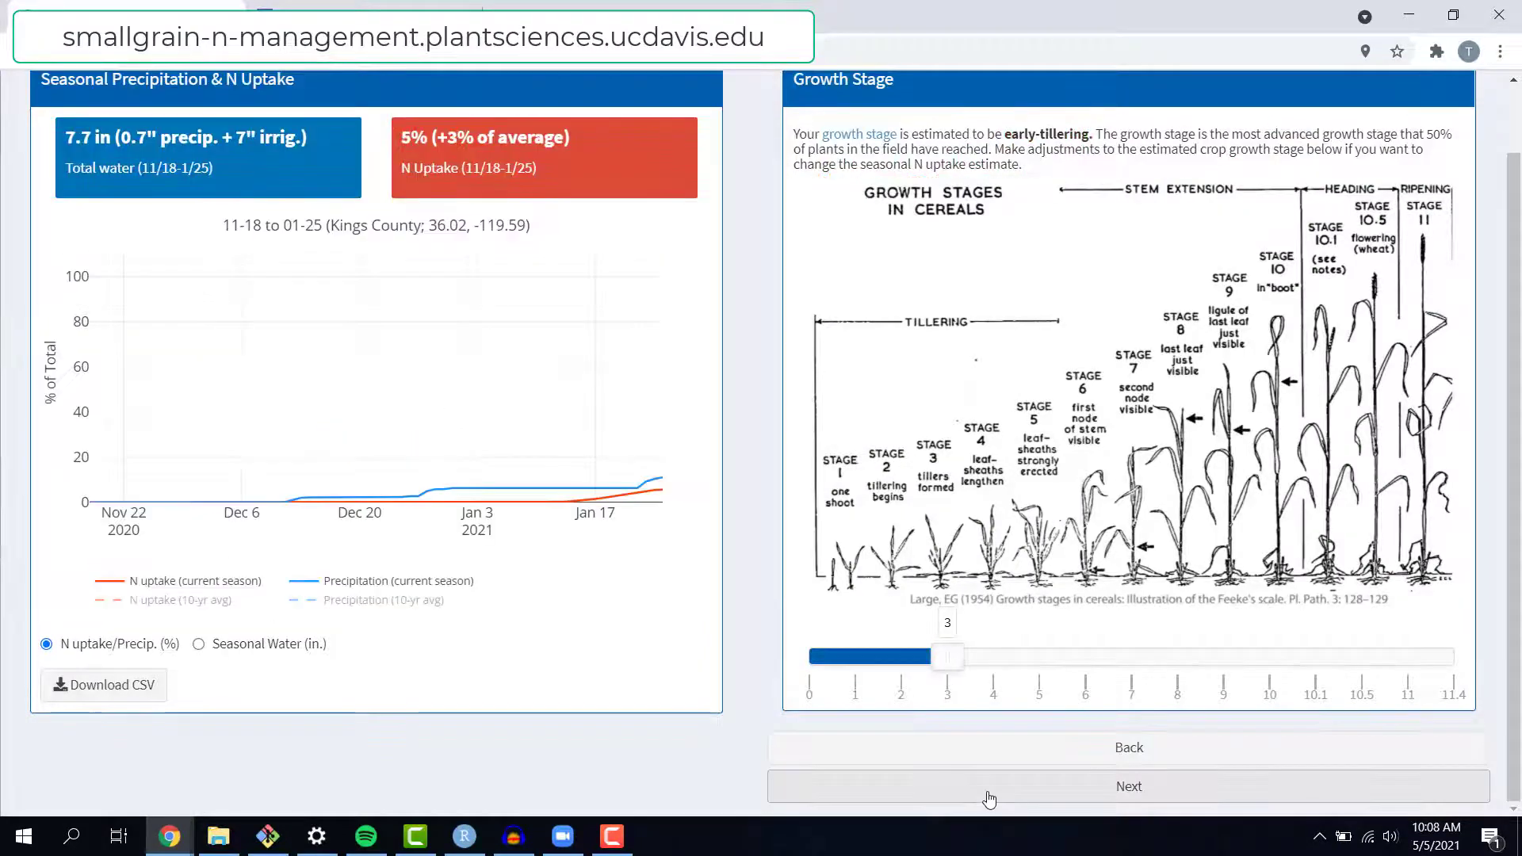
left_click(989, 795)
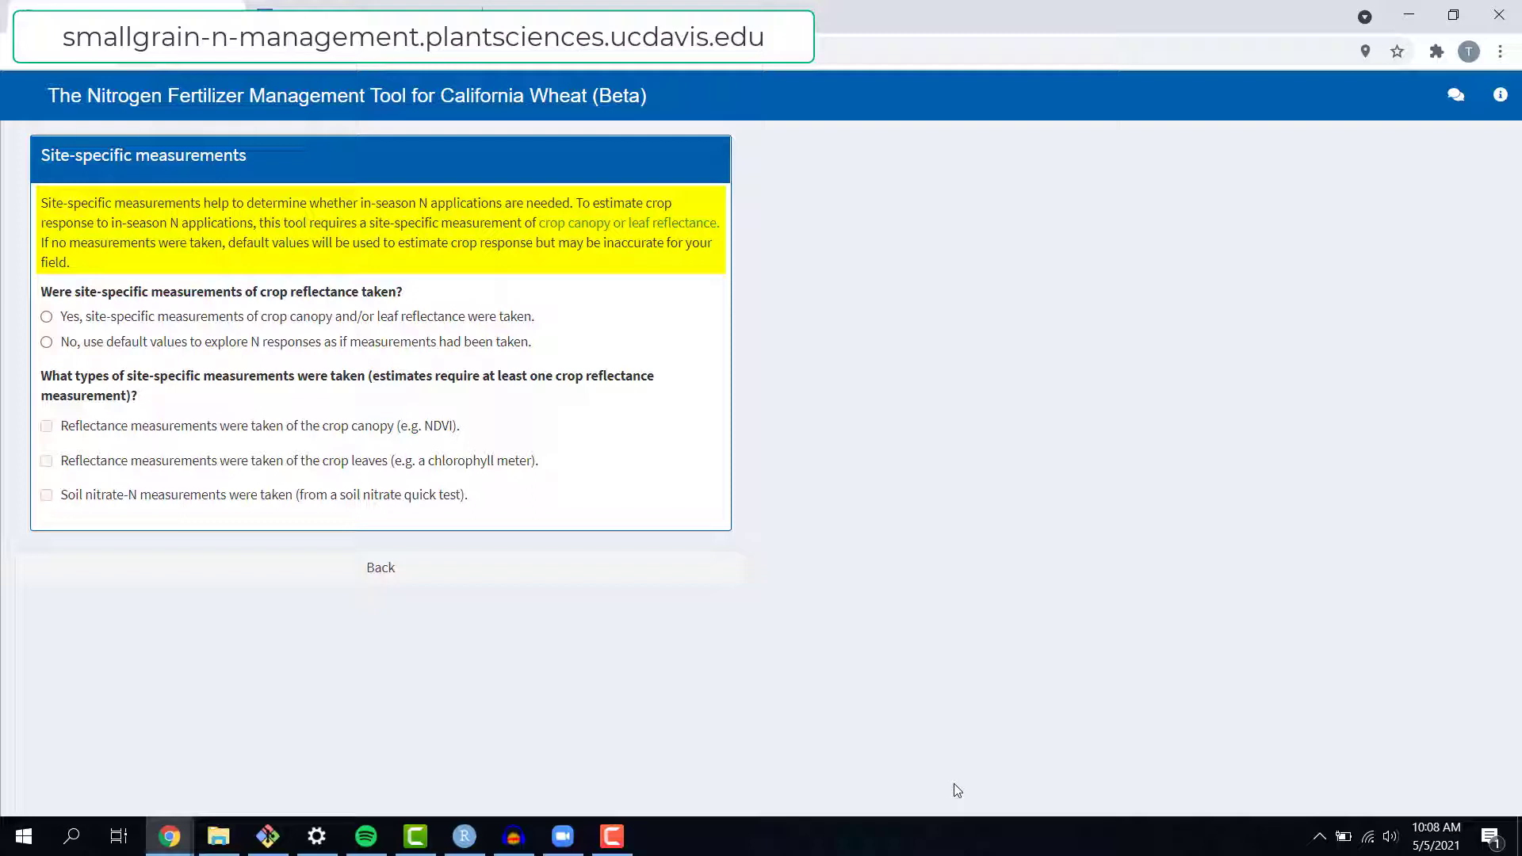
Indicate that site-specific reflectance measurements were taken, and include the crop canopy reflectance and soil nitrate-N measurements.
left_click(500, 319)
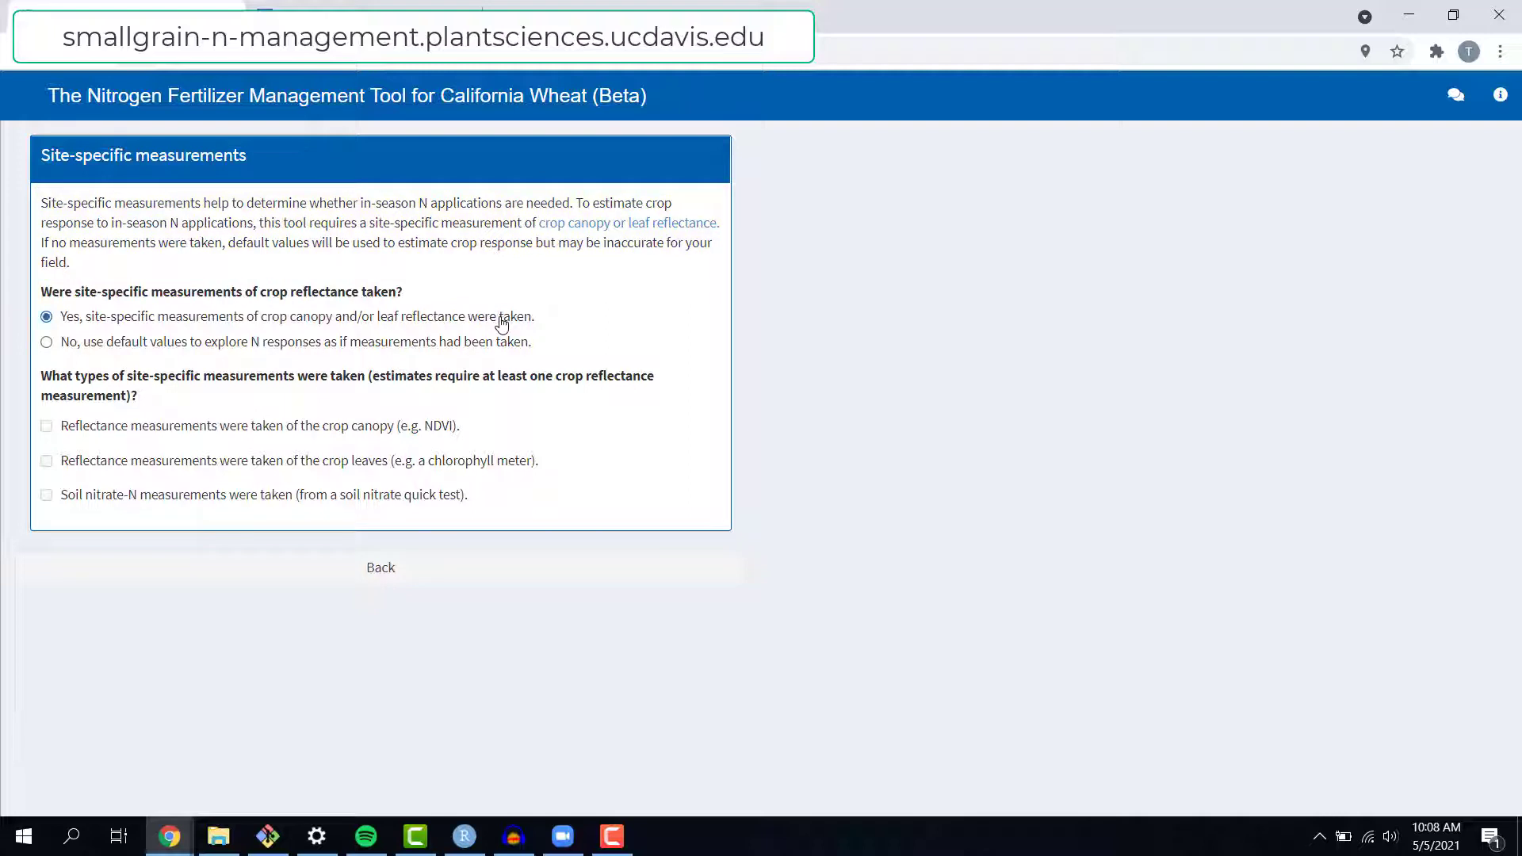
left_click(442, 431)
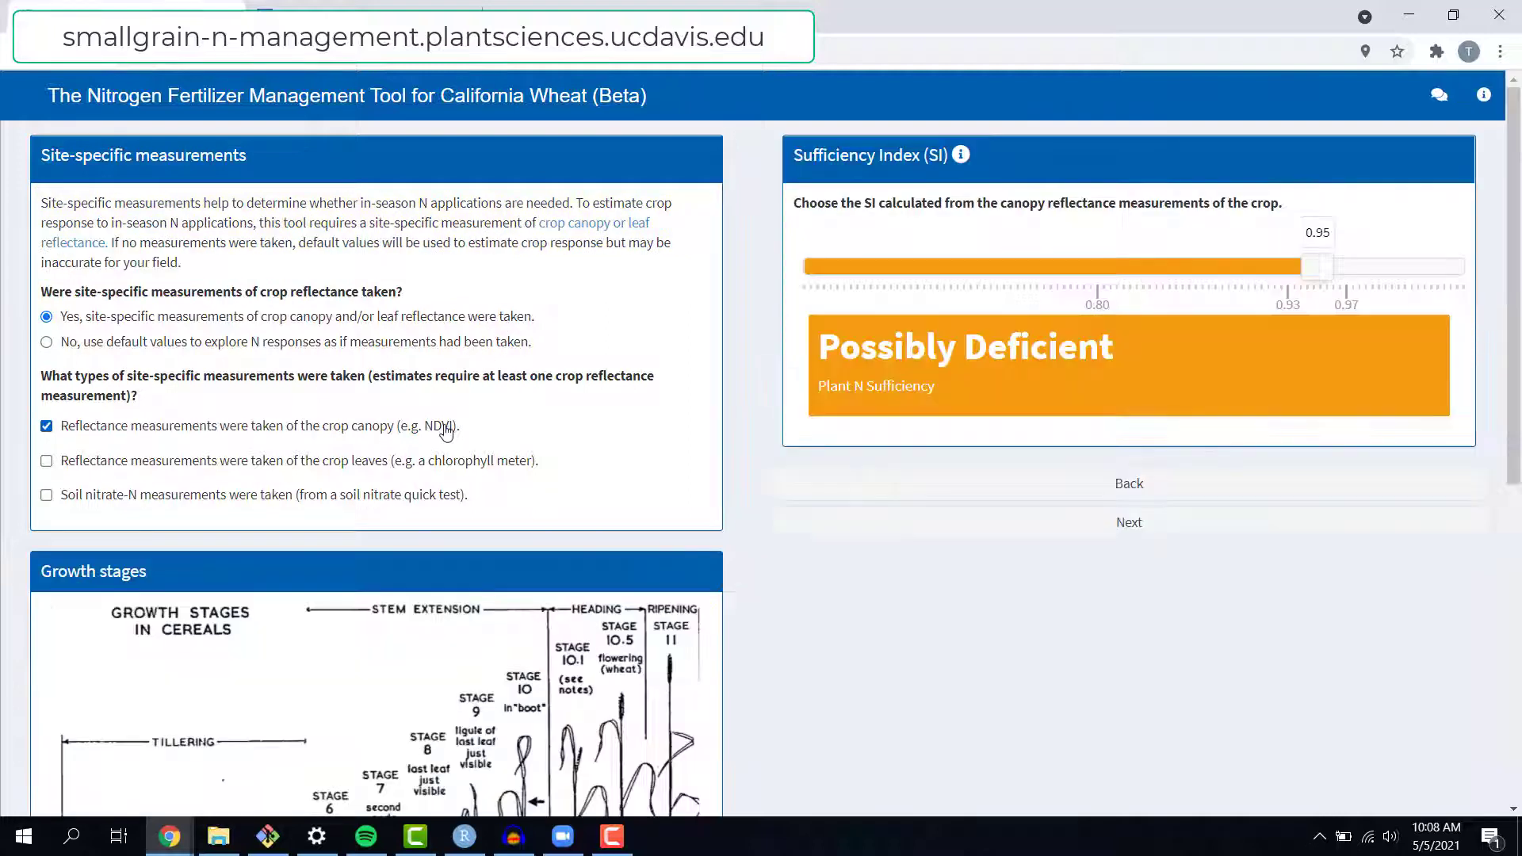
left_click(458, 497)
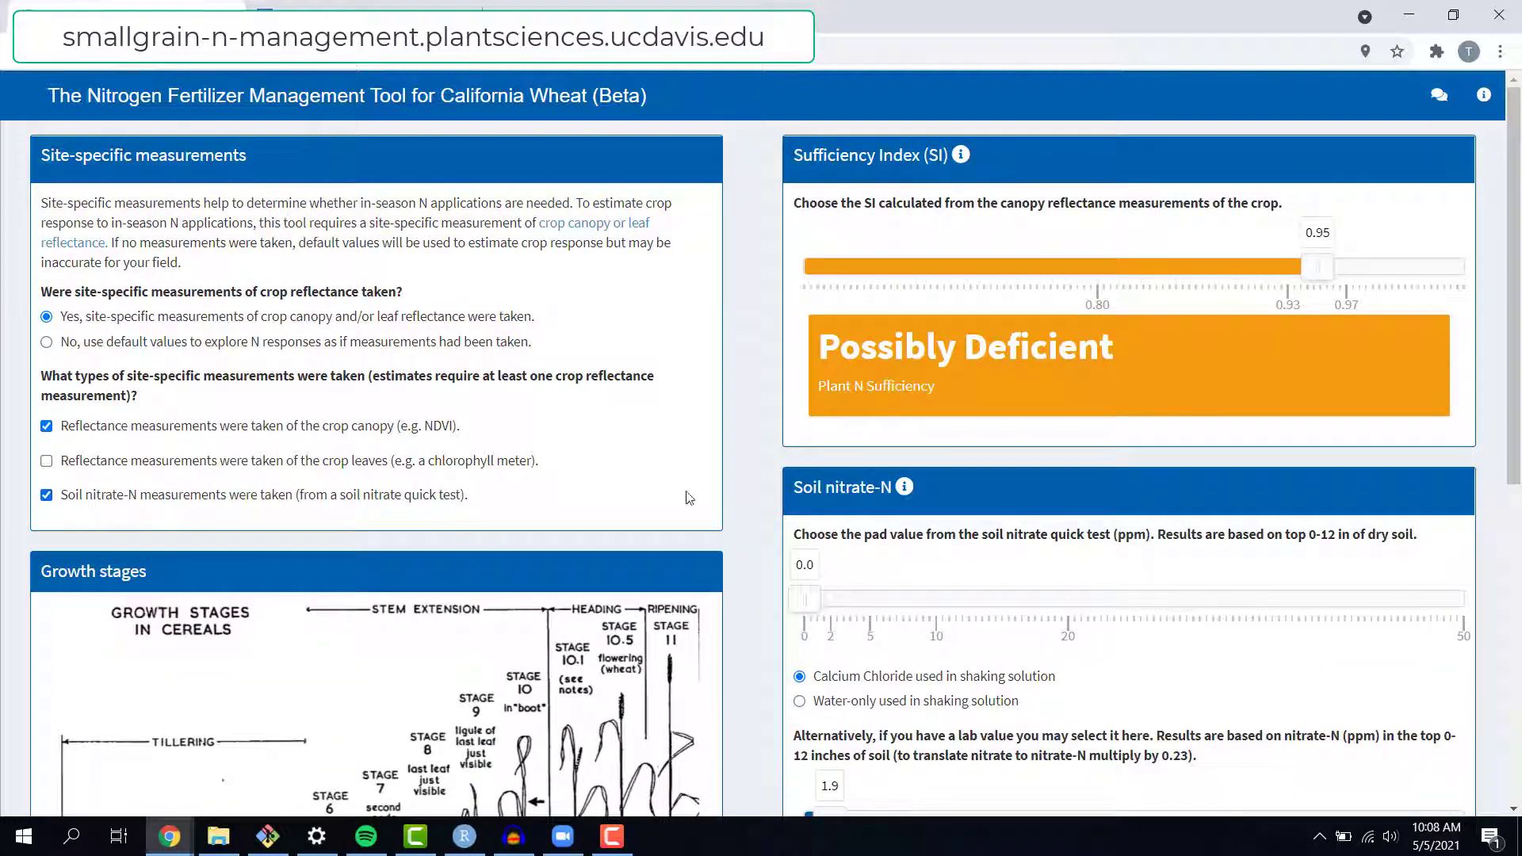
Set the growth stage for the planned N fertilizer application to 3.5.
scroll(766, 557, "down", 6)
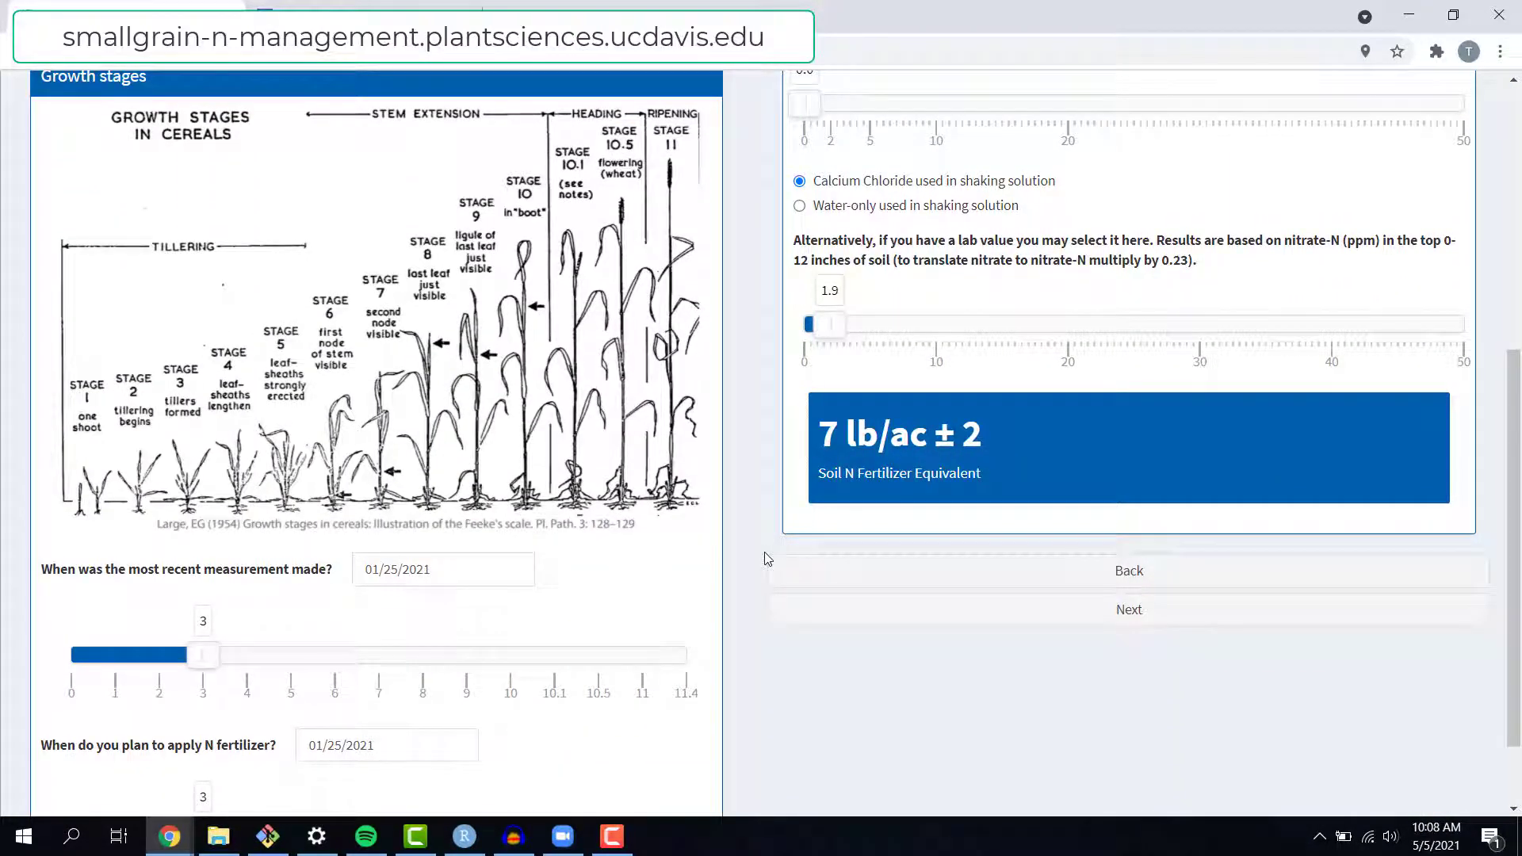
scroll(767, 559, "down", 2)
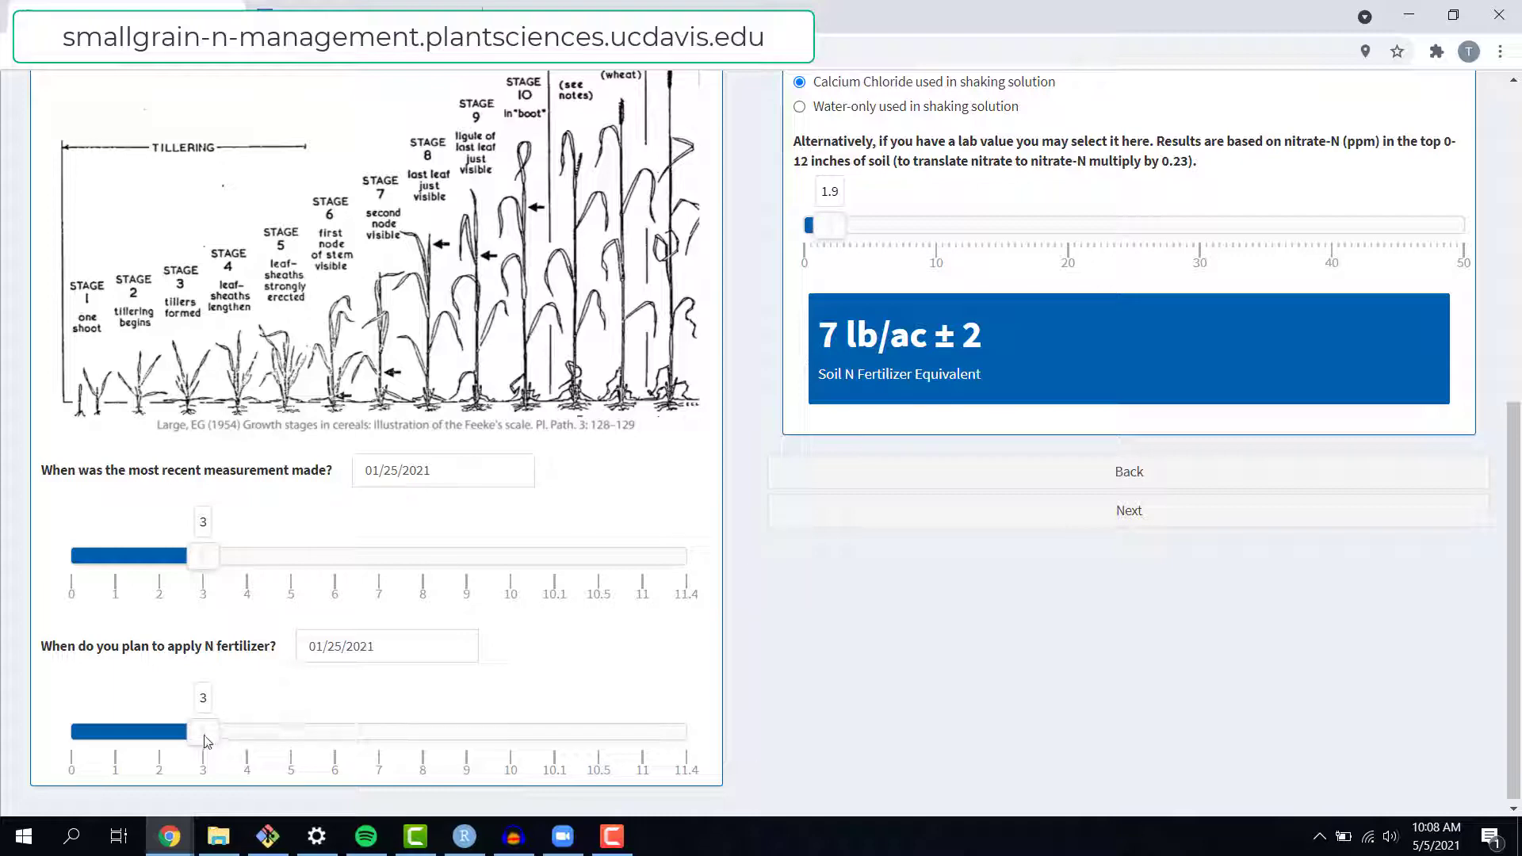
left_click_drag(205, 739, 233, 740)
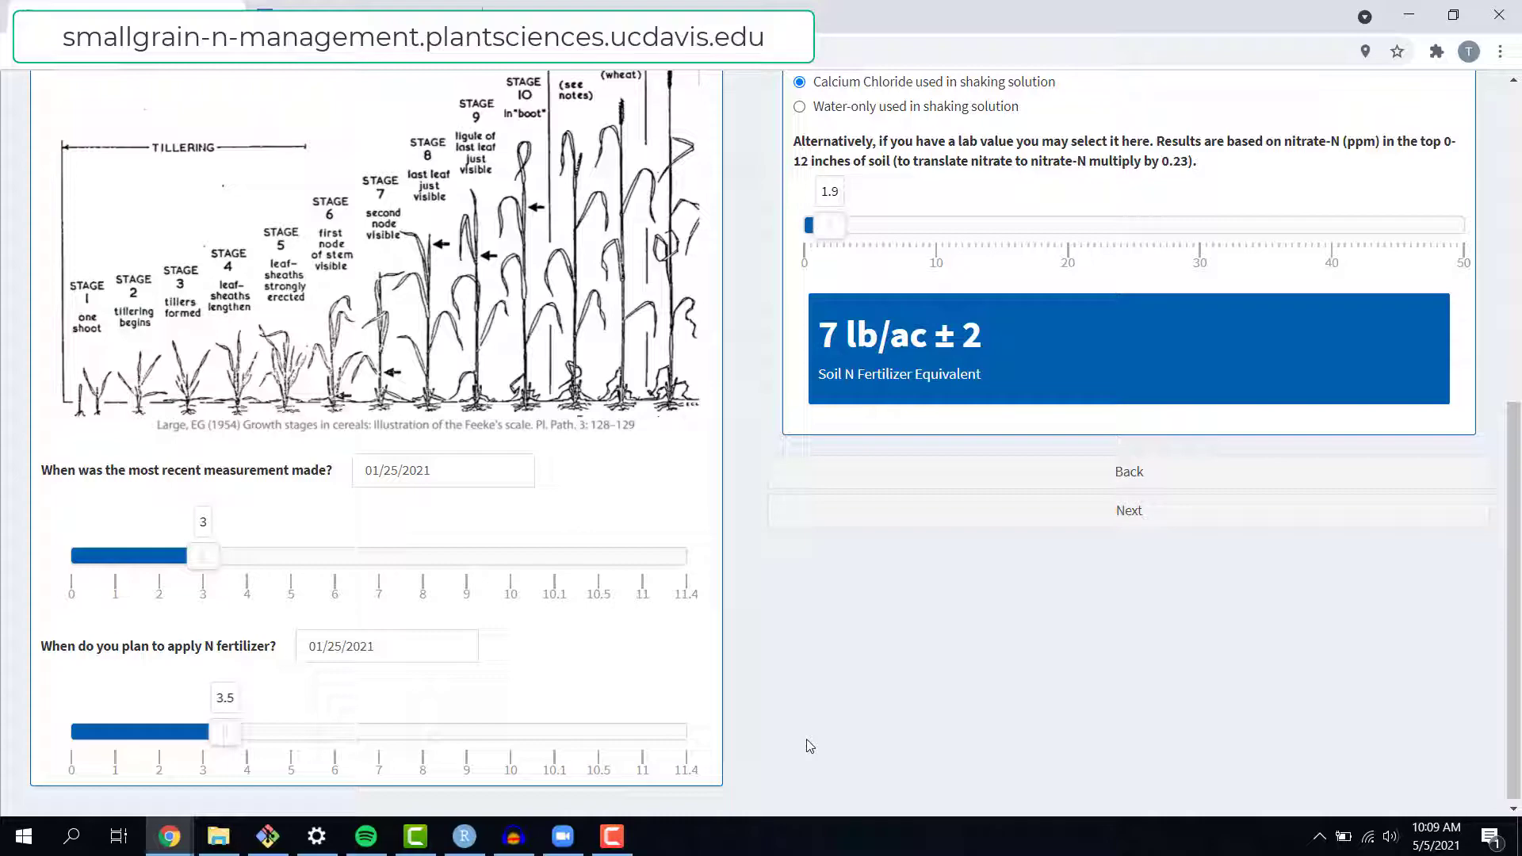
Try lower field reflectance values such as 0.75 in the Sufficiency Index calculator, close it without recording a canopy SI, and keep the SI at 0.95.
scroll(827, 737, "up", 8)
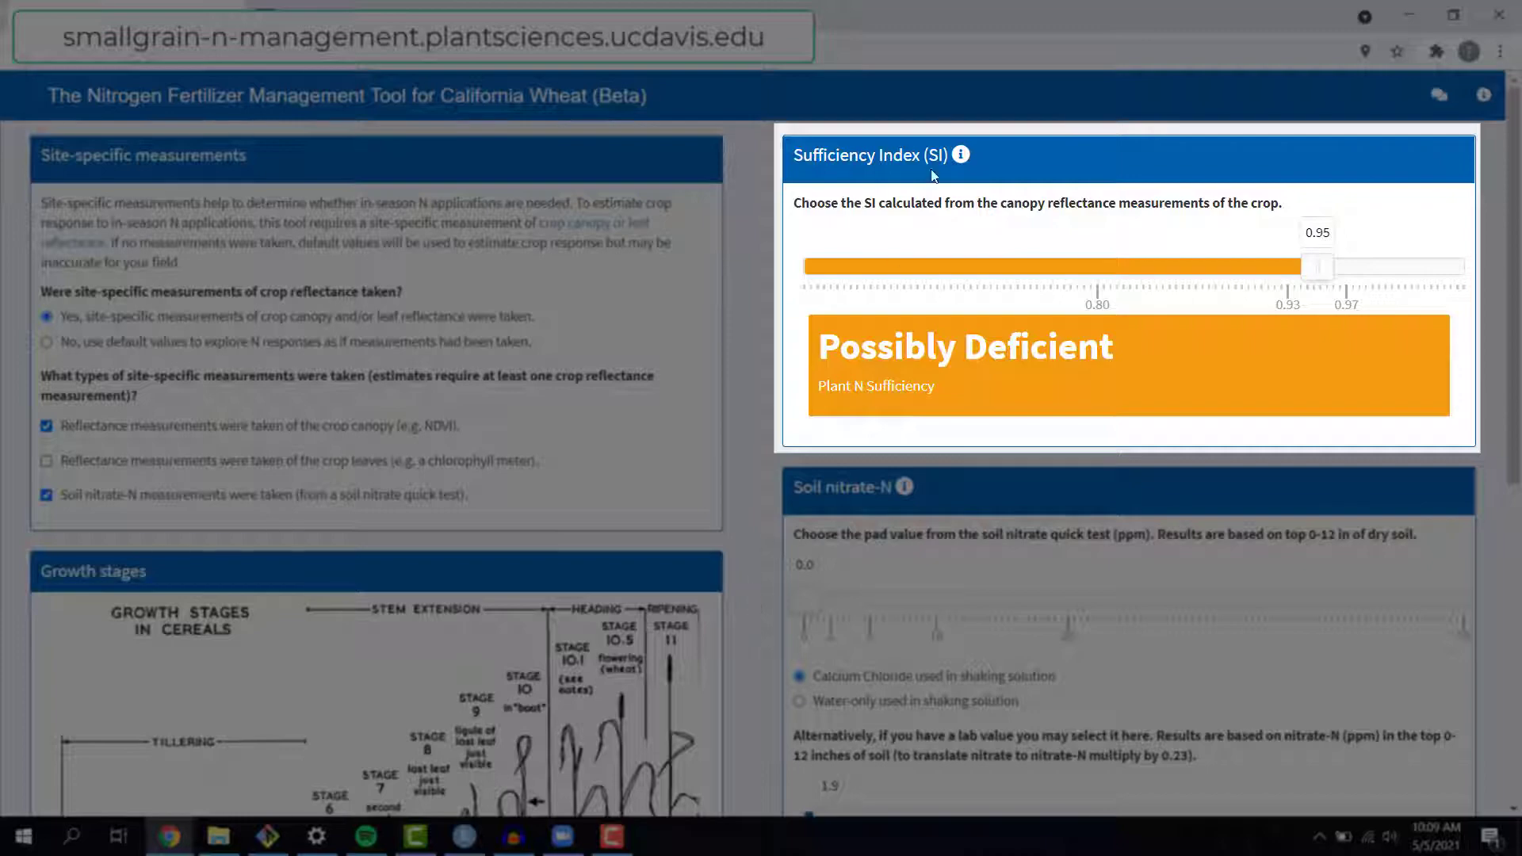
left_click(969, 158)
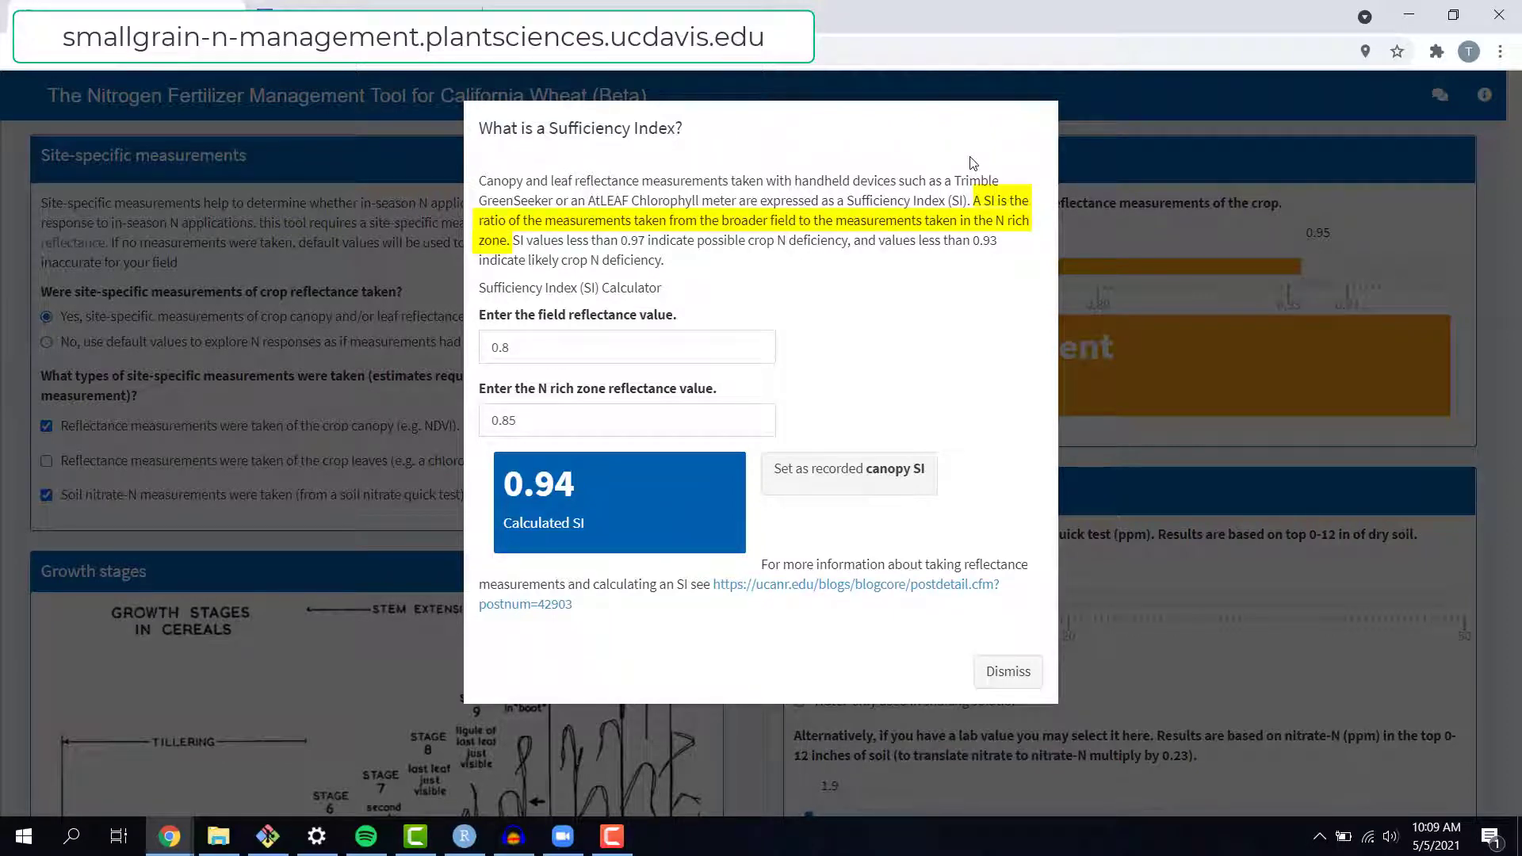
left_click(754, 354)
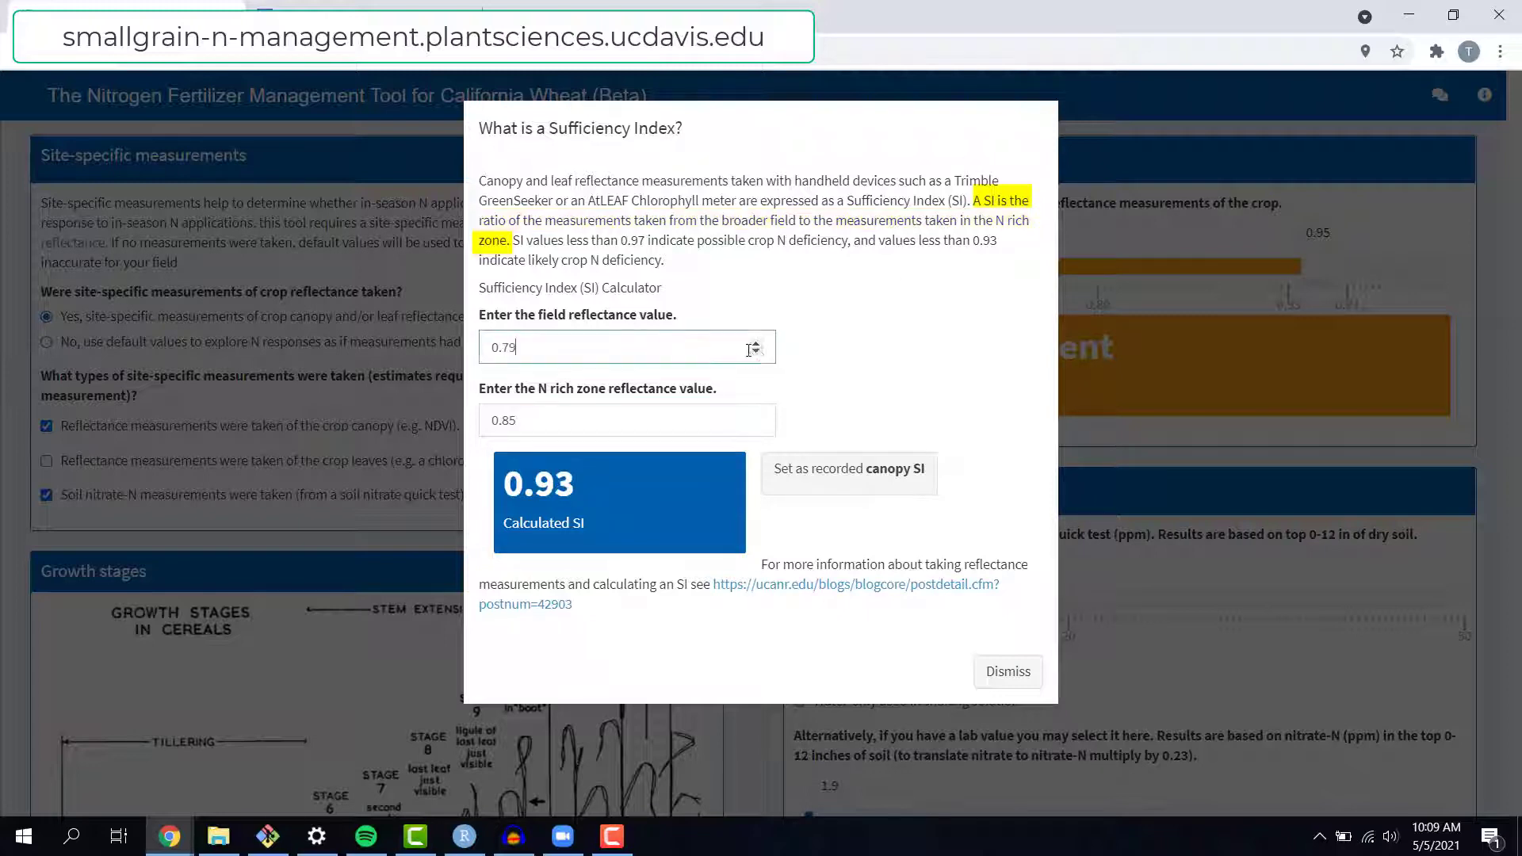
left_click(757, 352)
left_click(757, 352)
left_click(757, 352)
left_click(756, 352)
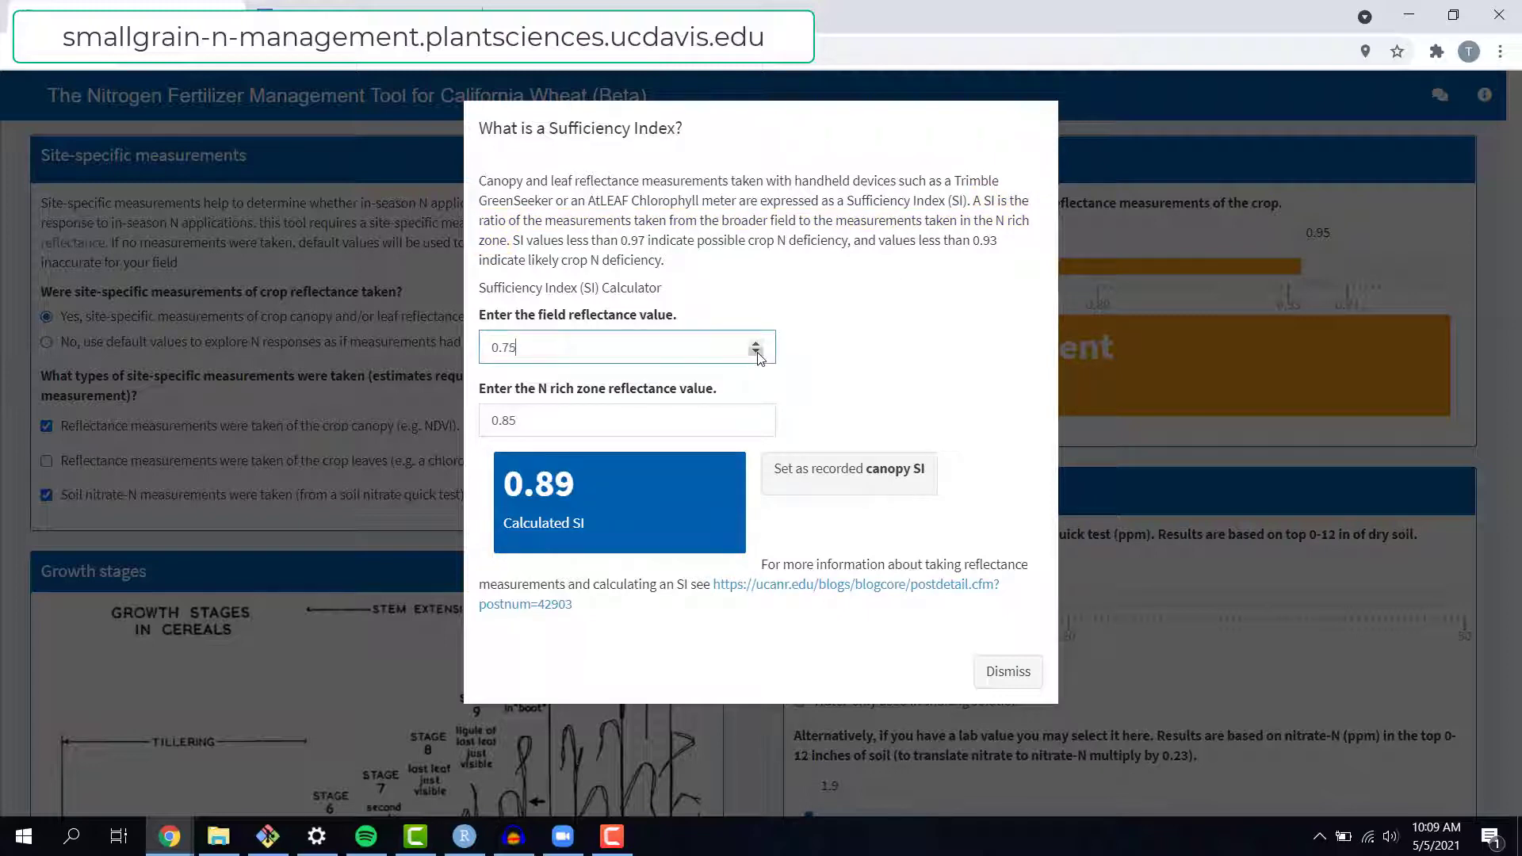
left_click(757, 352)
left_click(1018, 676)
mouse_move(1315, 271)
left_mouse_down()
mouse_move(1341, 270)
mouse_move(1311, 268)
left_mouse_up()
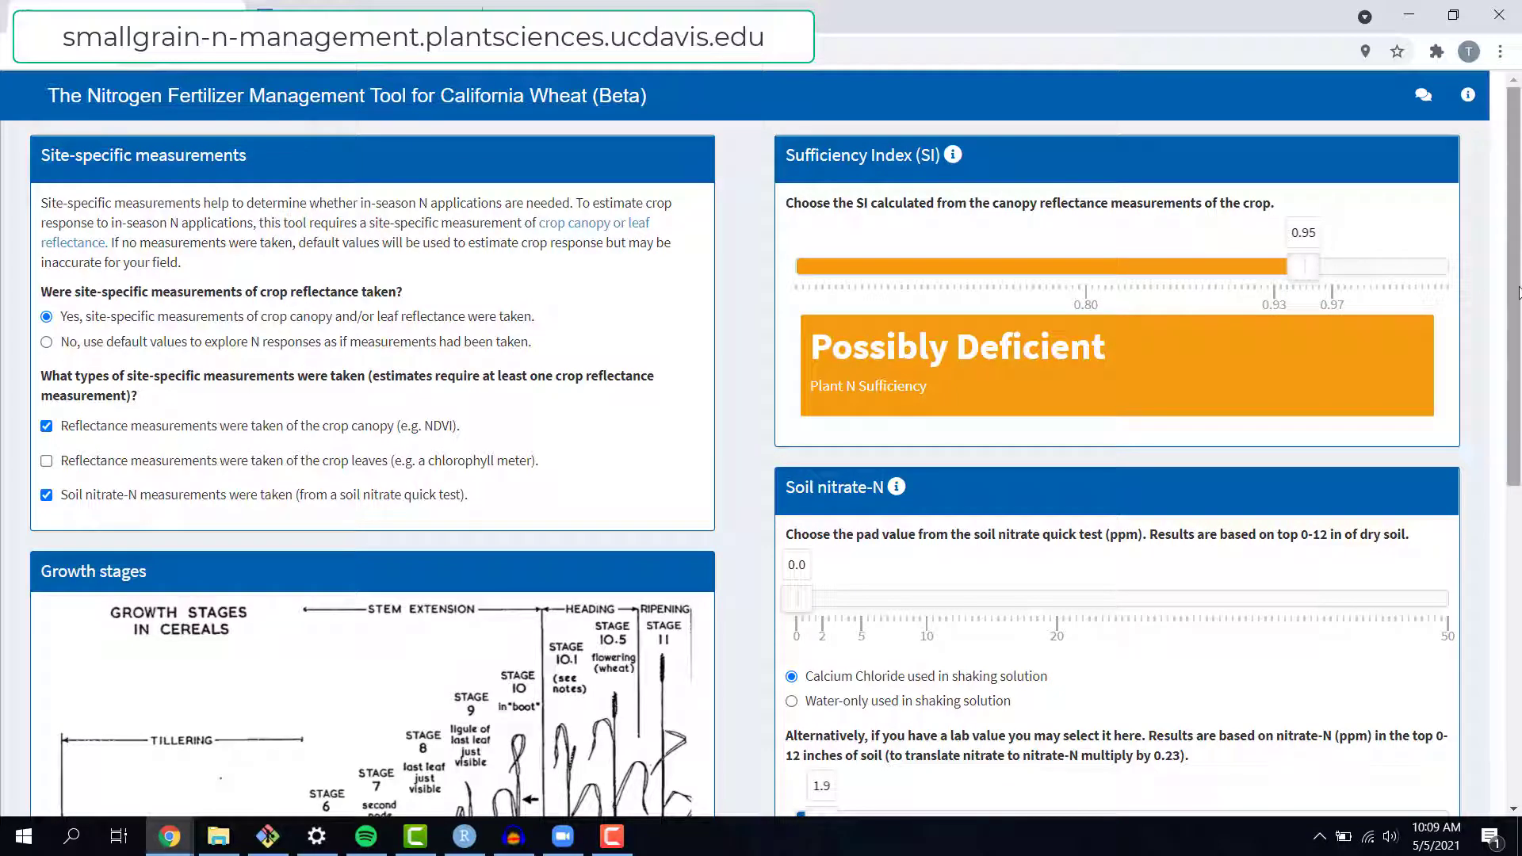
Read the information on where the soil nitrate-N value comes from, and dismiss it.
left_click_drag(1516, 362, 1518, 532)
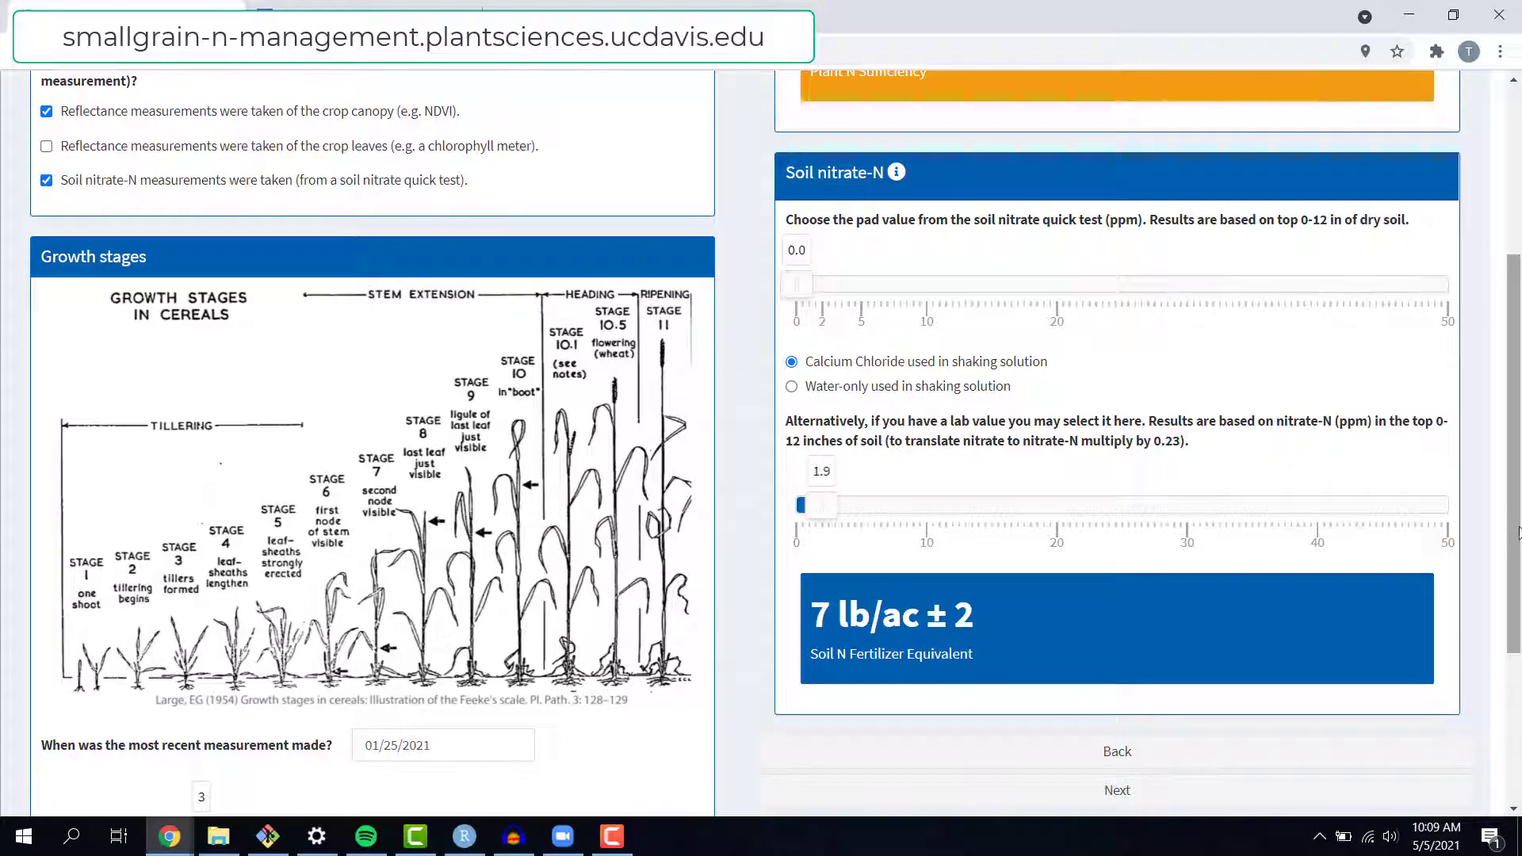
left_click(895, 172)
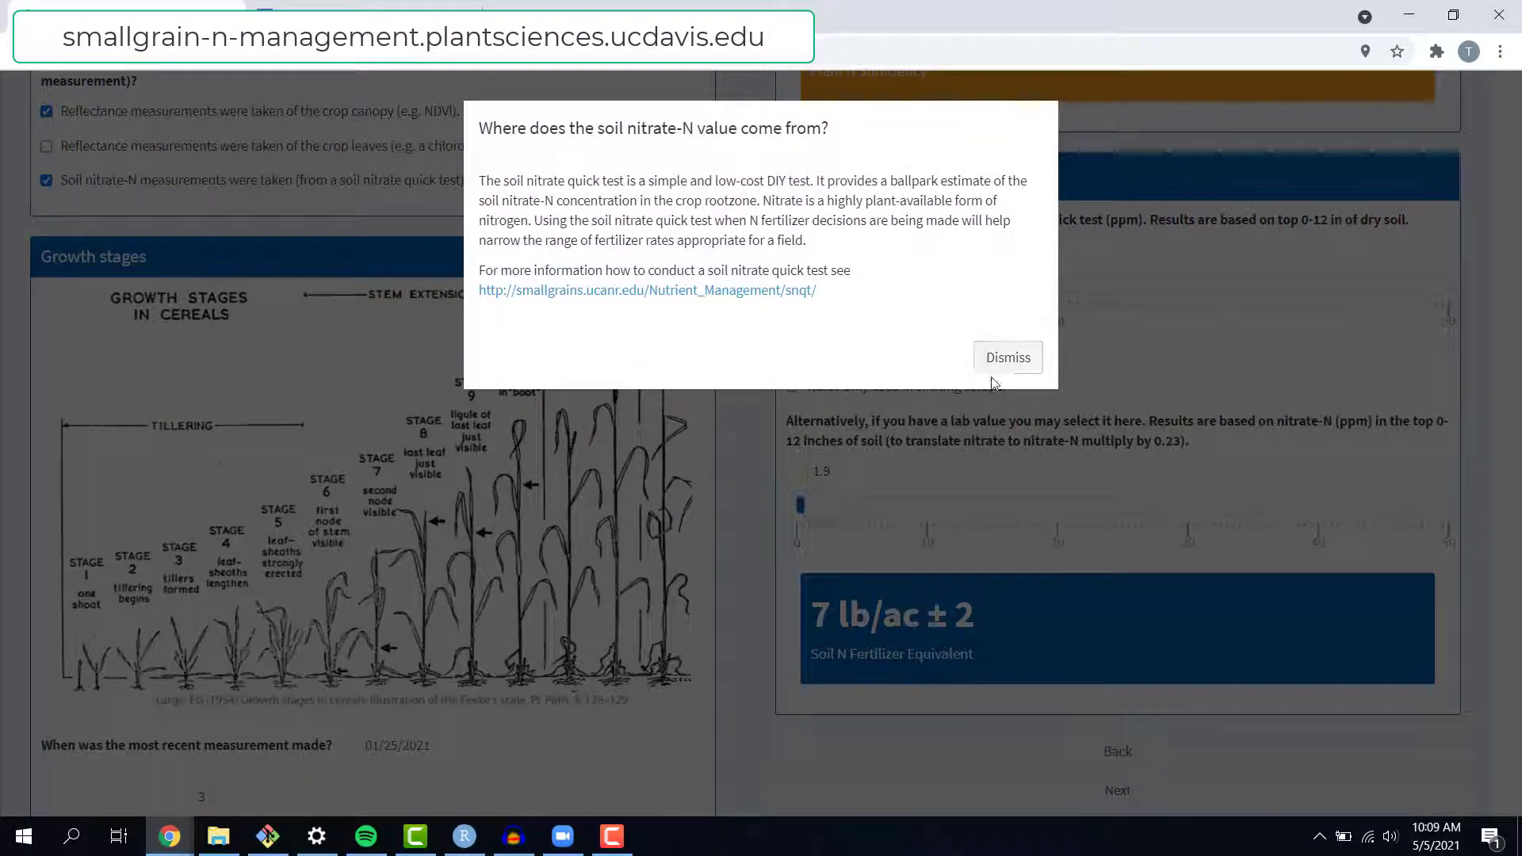
left_click(995, 361)
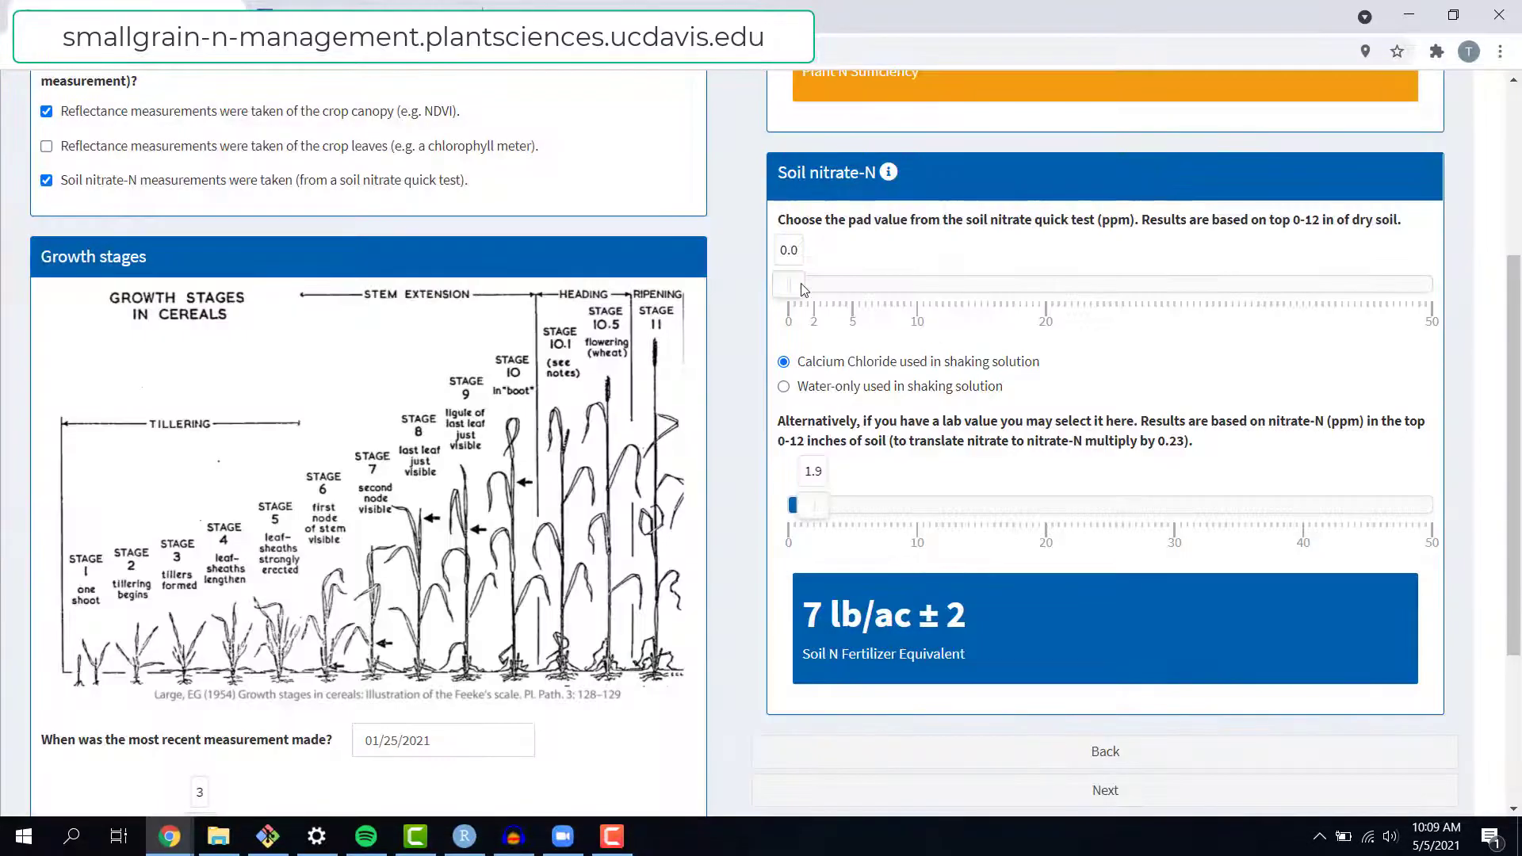
Set the soil nitrate quick test pad value to 1.0 ppm and, after trying the water-only option, keep calcium chloride as the shaking solution.
left_click_drag(802, 290, 818, 290)
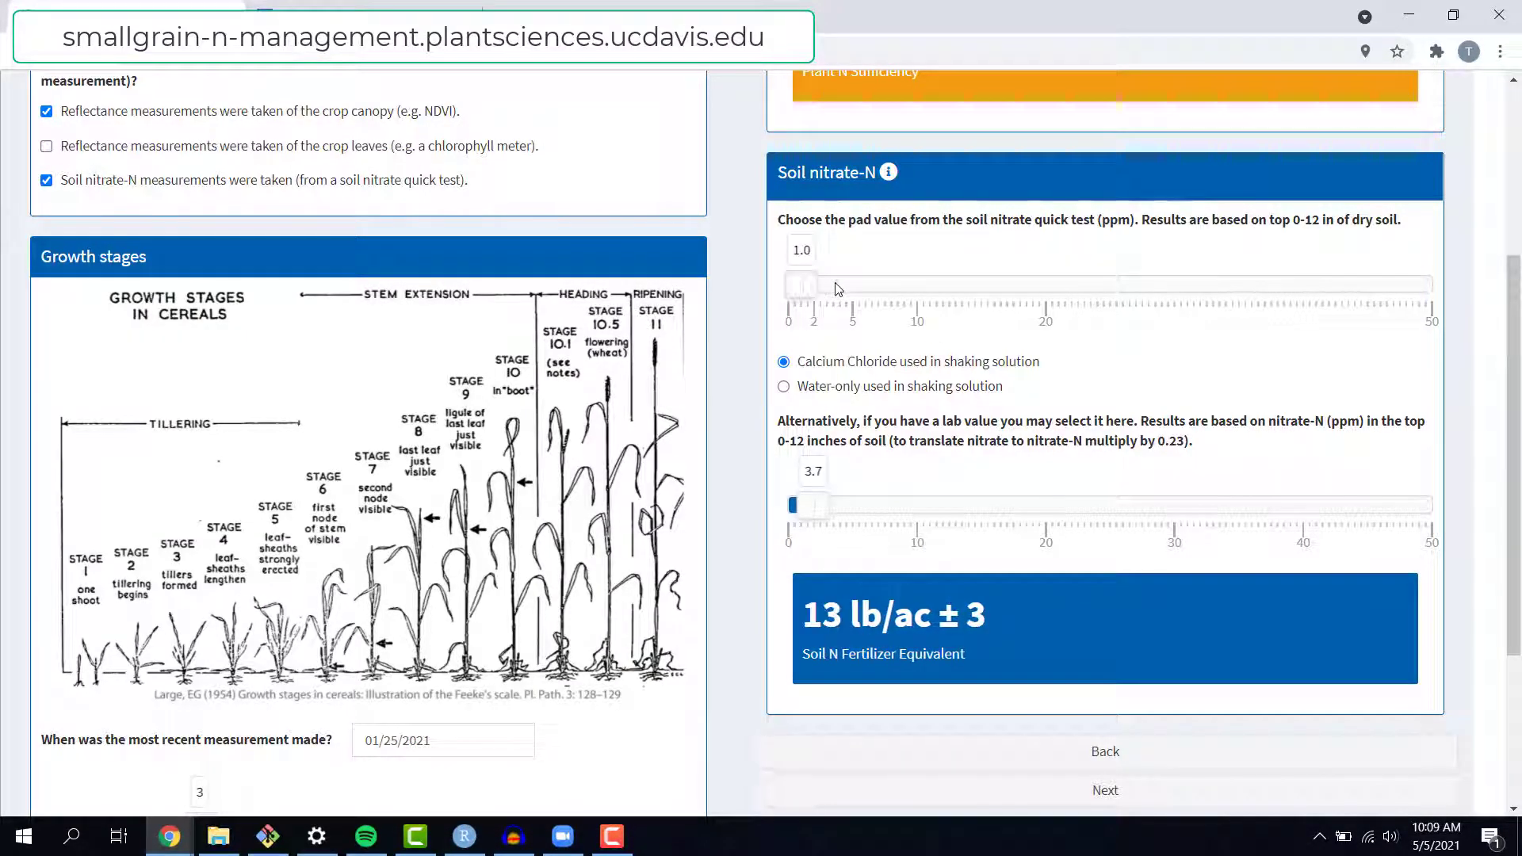
left_click(975, 389)
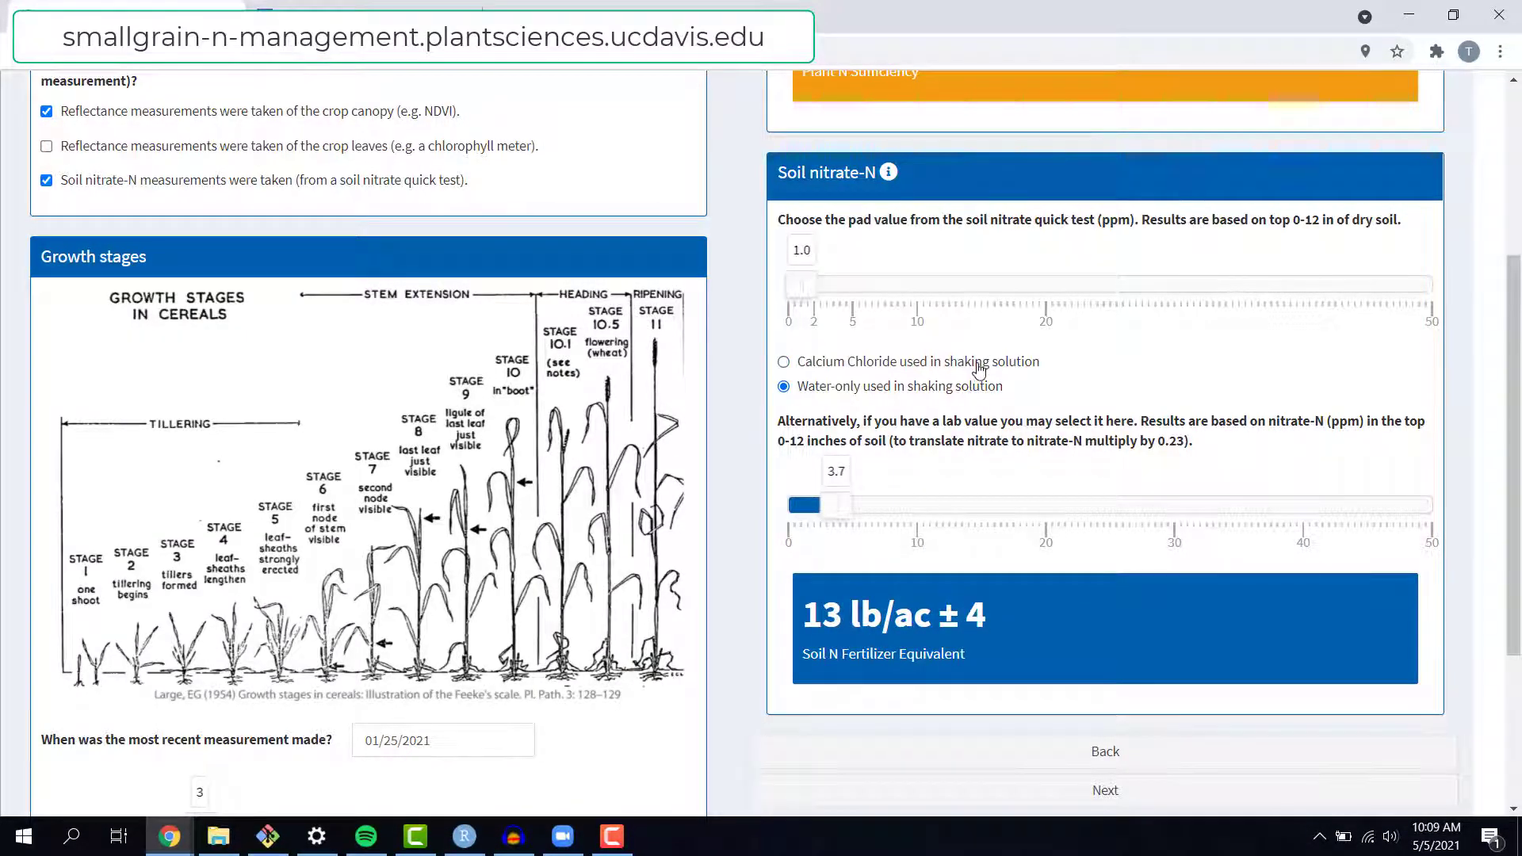
left_click_drag(974, 362, 980, 365)
left_click(868, 362)
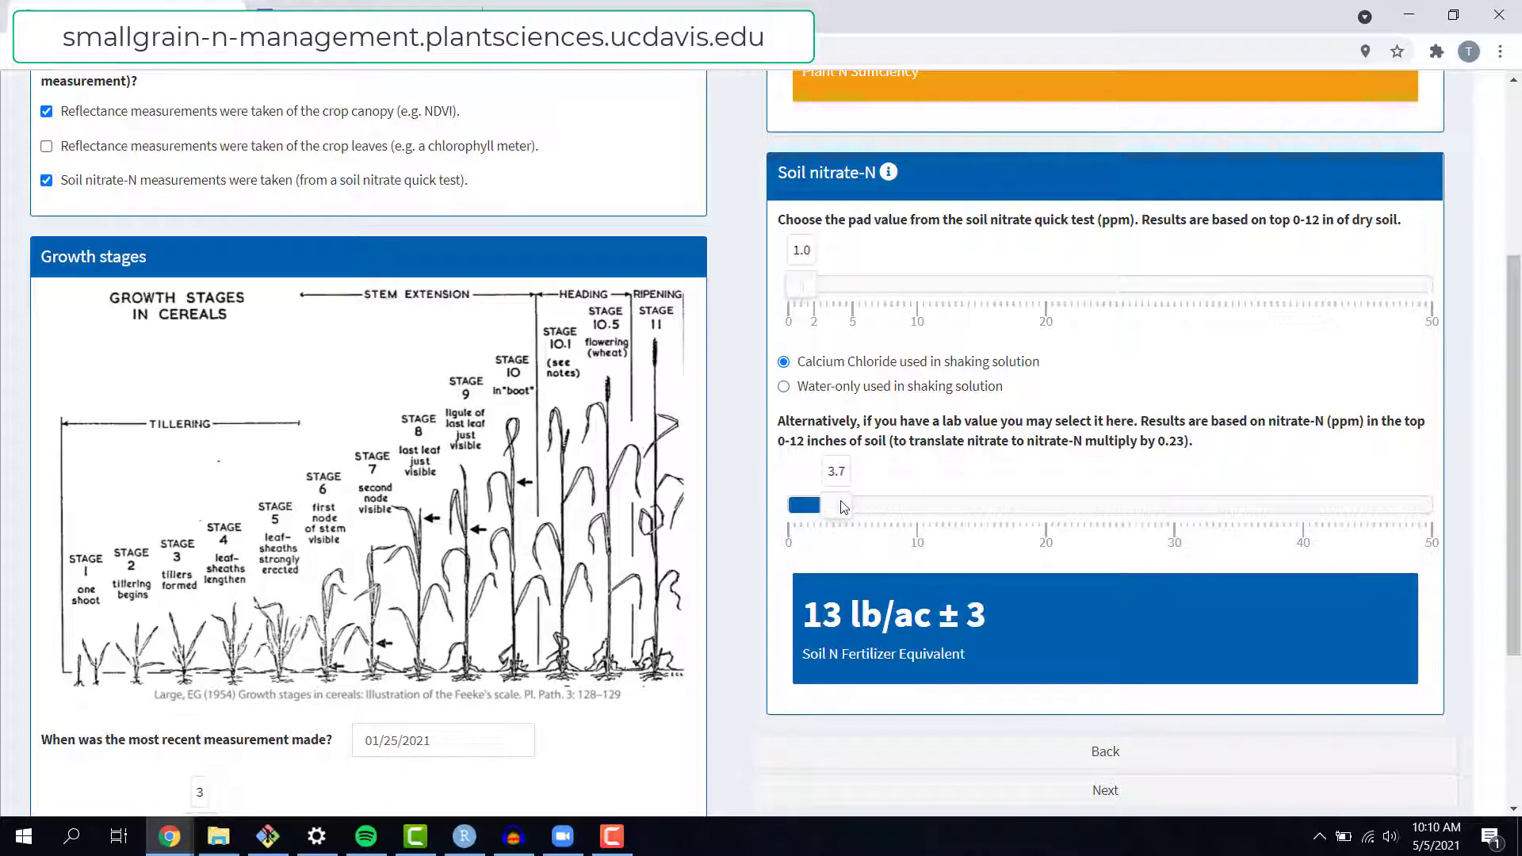
Try adjusting the lab nitrate-N value, keep the pad value at 1.0 ppm, and continue to the typical crop outcomes.
mouse_move(843, 508)
left_mouse_down()
mouse_move(923, 509)
mouse_move(862, 509)
left_mouse_up()
left_click_drag(800, 285, 802, 290)
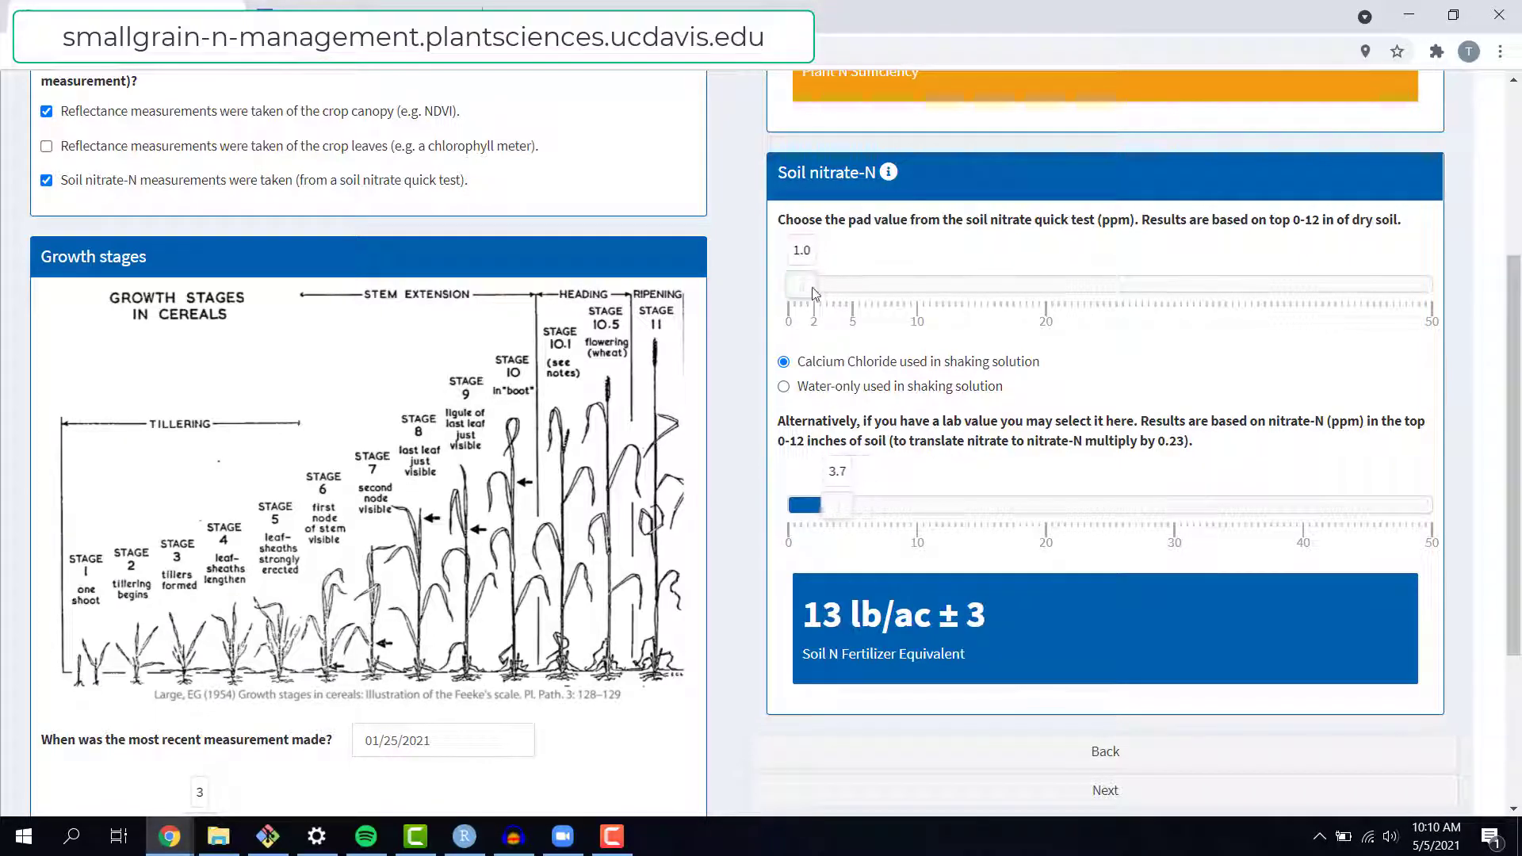
left_click(1121, 790)
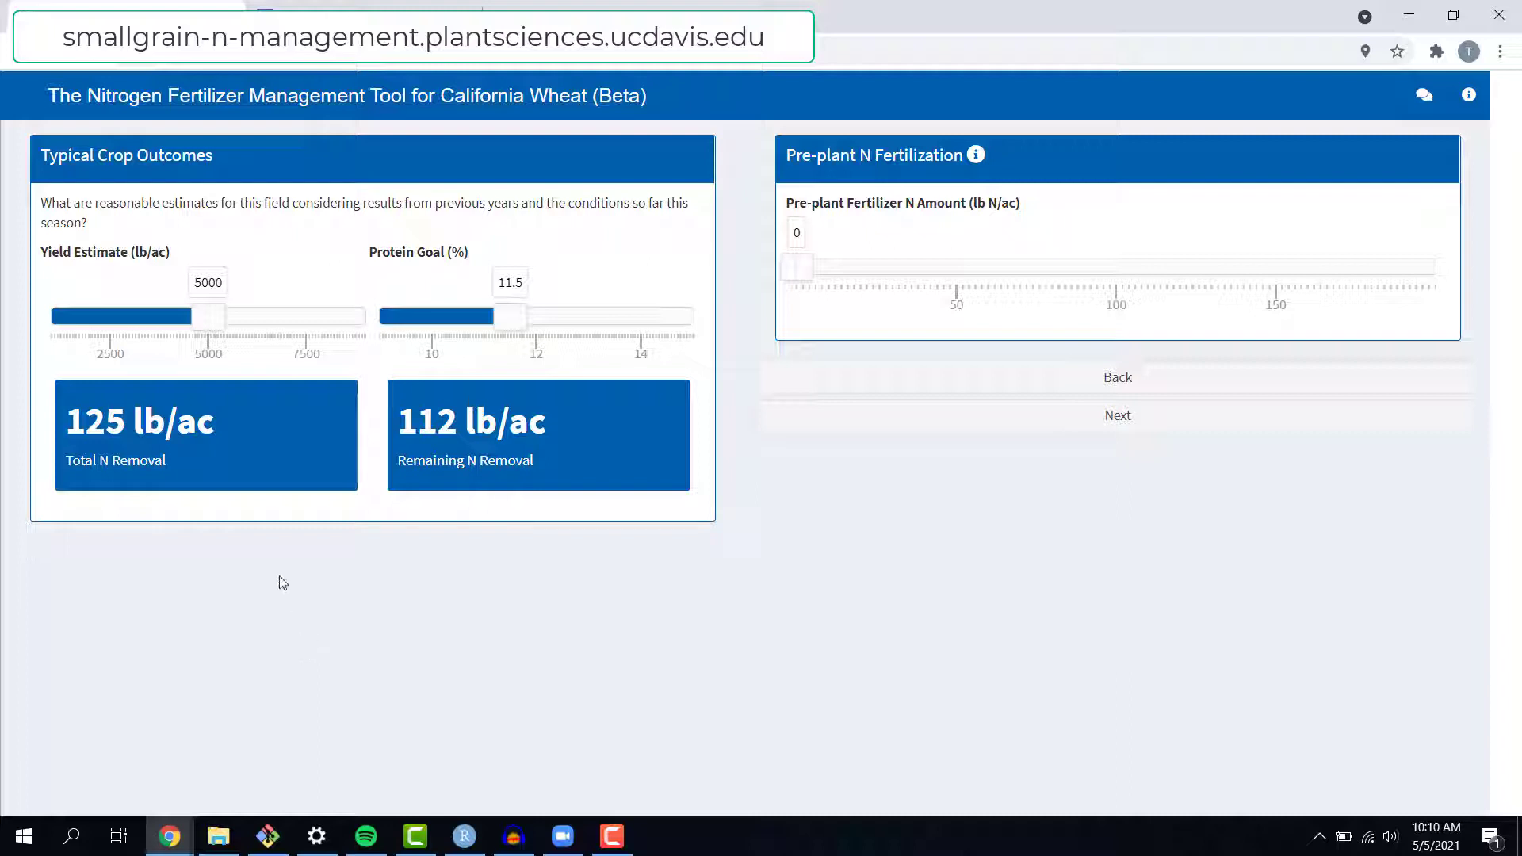
Set the yield estimate to 7800 lb/ac and the protein goal to 10.0%, leave pre-plant N at 0, and continue to the fertilizer recommendation.
left_click_drag(213, 319, 331, 325)
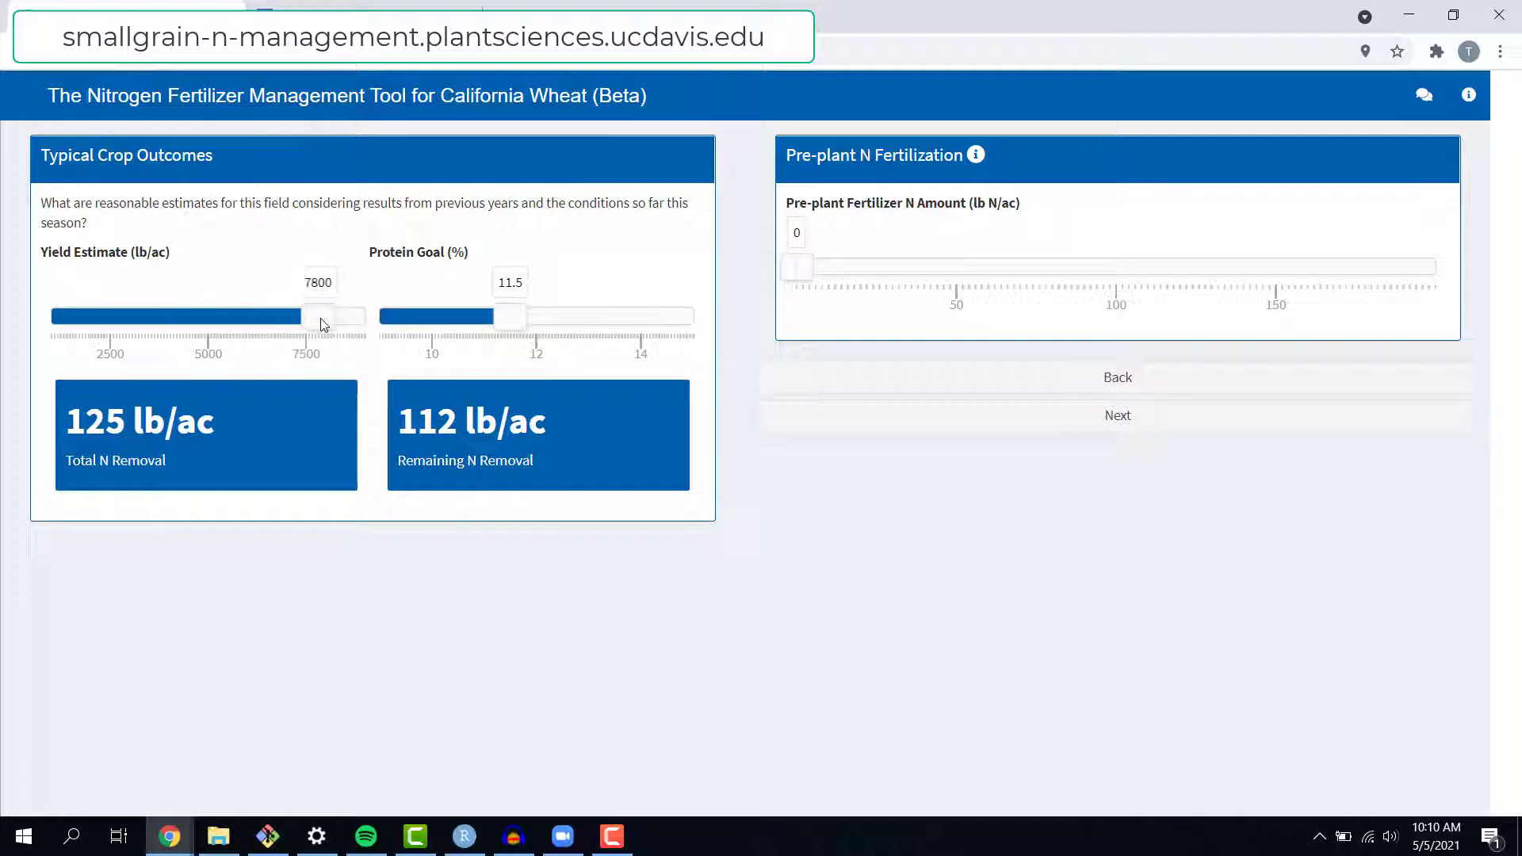
left_click_drag(519, 324, 434, 331)
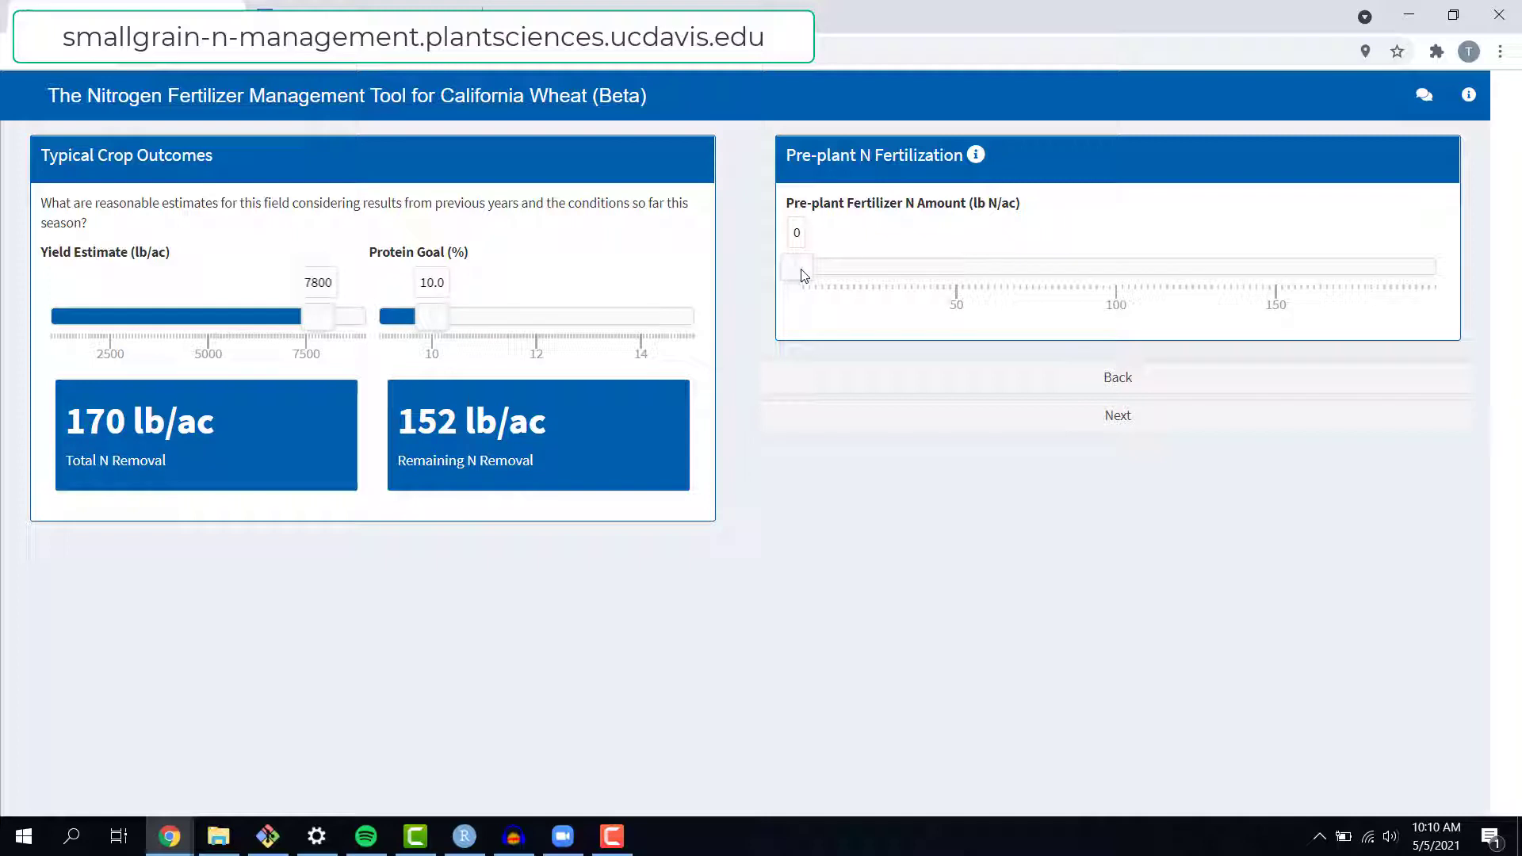
mouse_move(798, 275)
left_mouse_down()
mouse_move(967, 284)
mouse_move(788, 283)
left_mouse_up()
left_click(1256, 431)
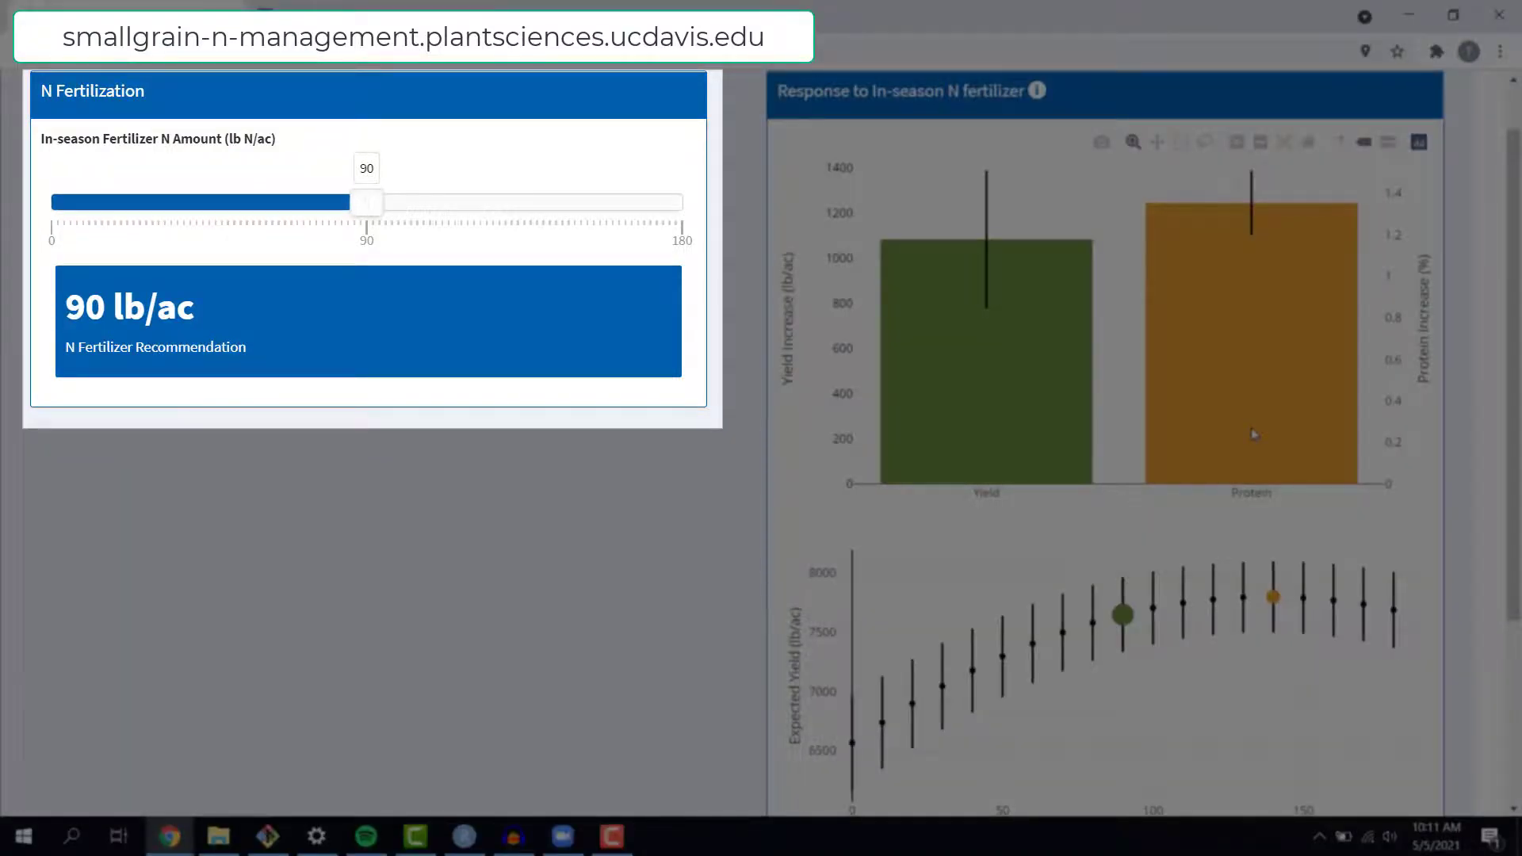
Inspect the recommended points for optimizing yield and for optimizing protein-yield on the expected yield versus in-season N rate chart.
left_click(443, 585)
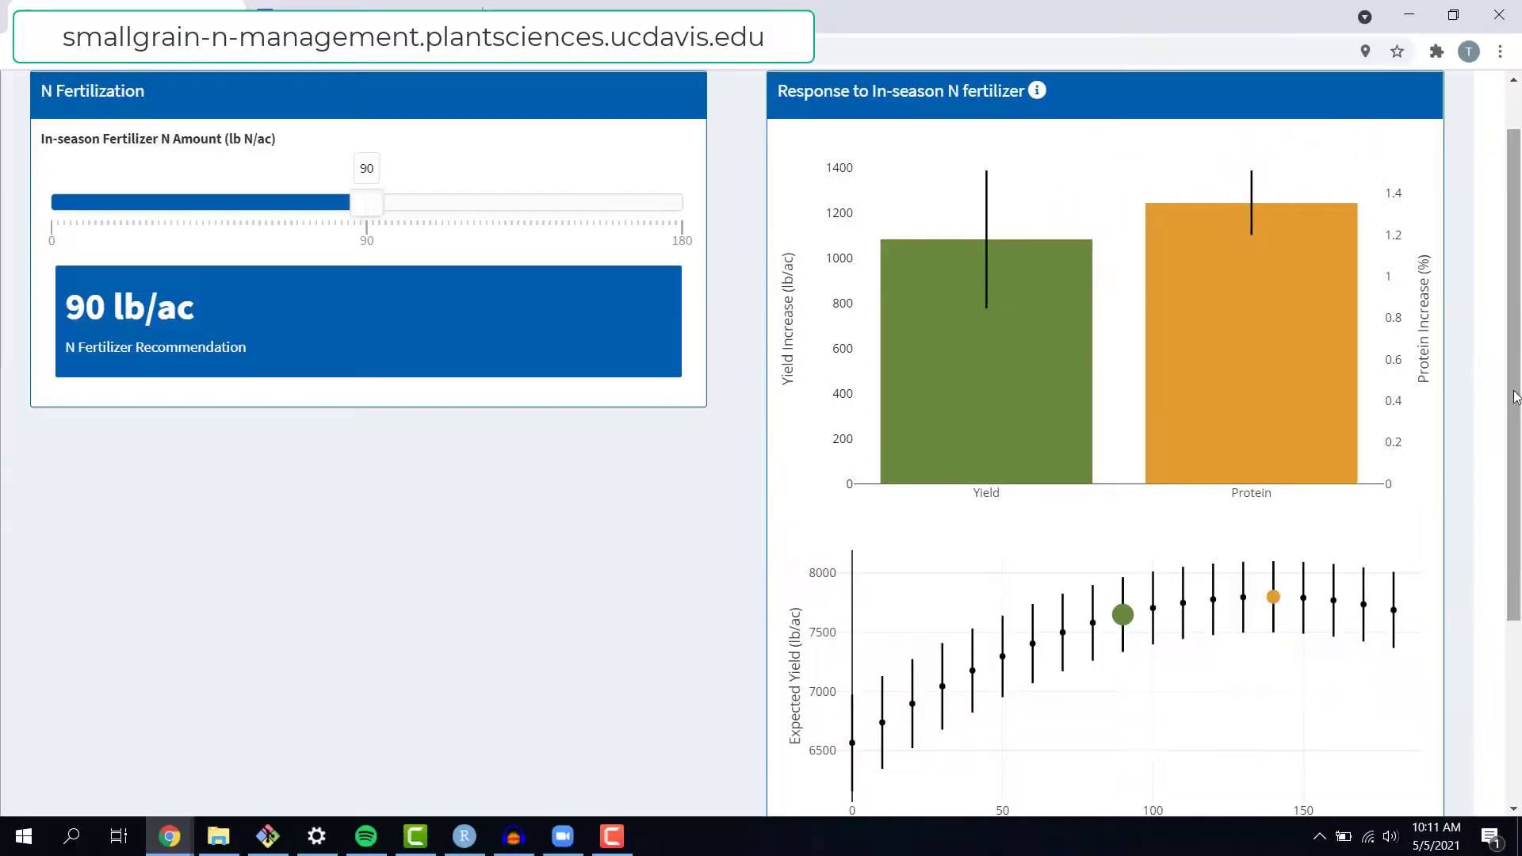
left_click_drag(1512, 397, 1498, 533)
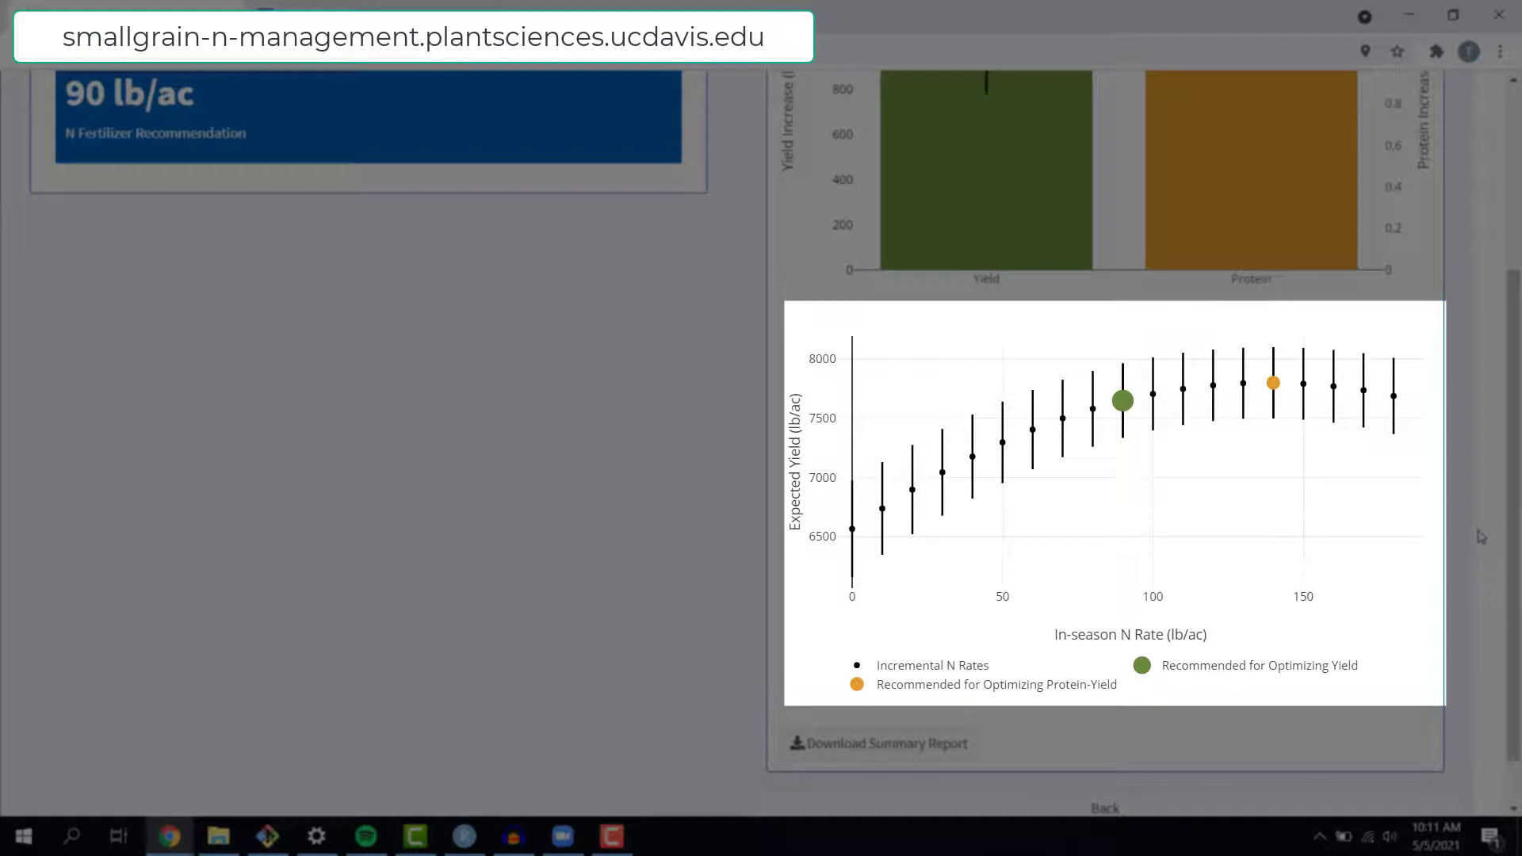
mouse_move(1126, 399)
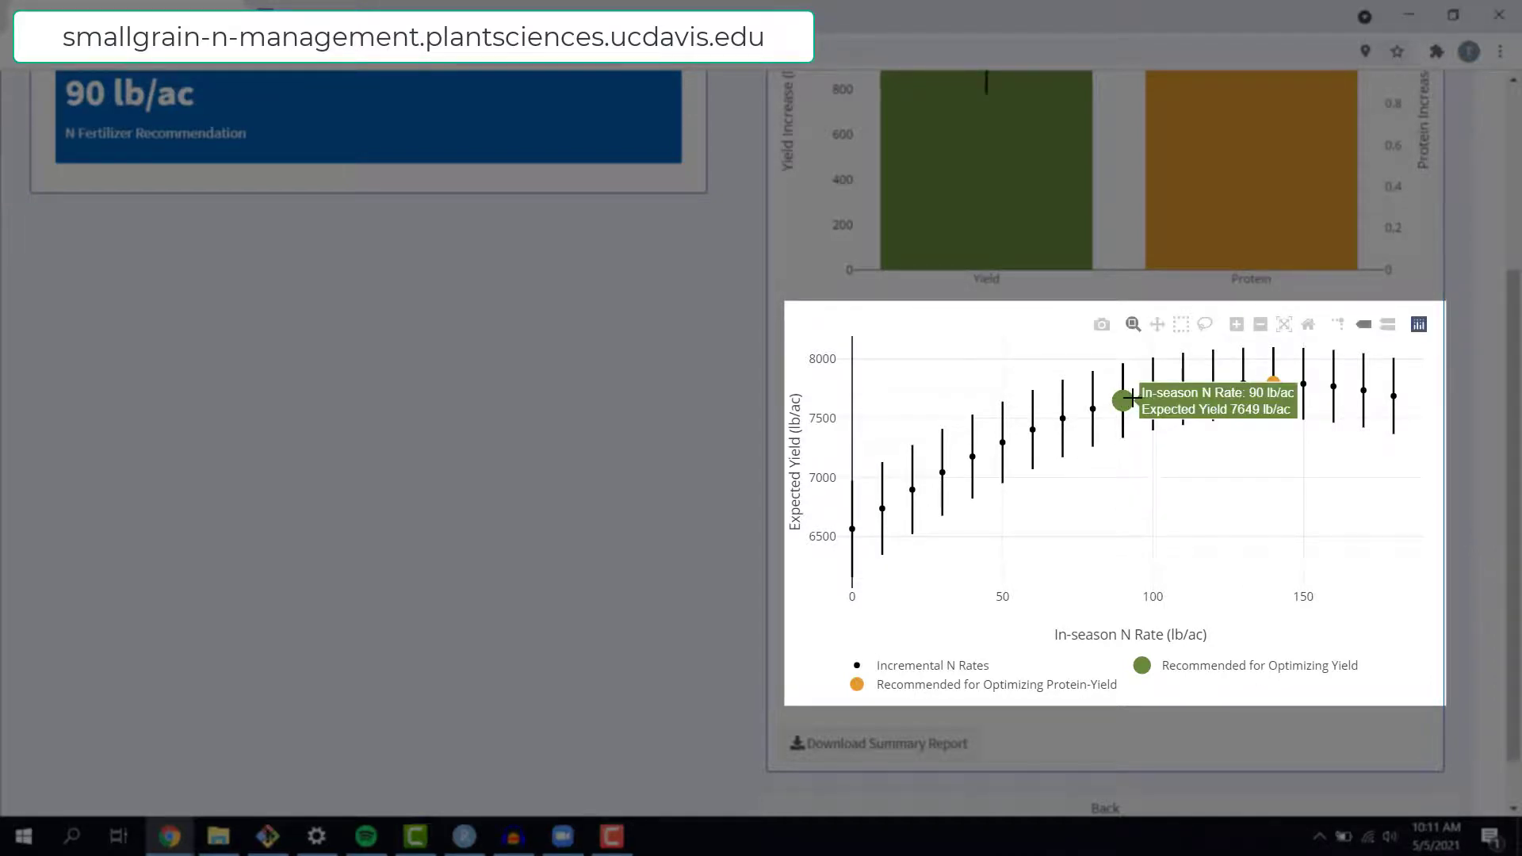
mouse_move(1274, 388)
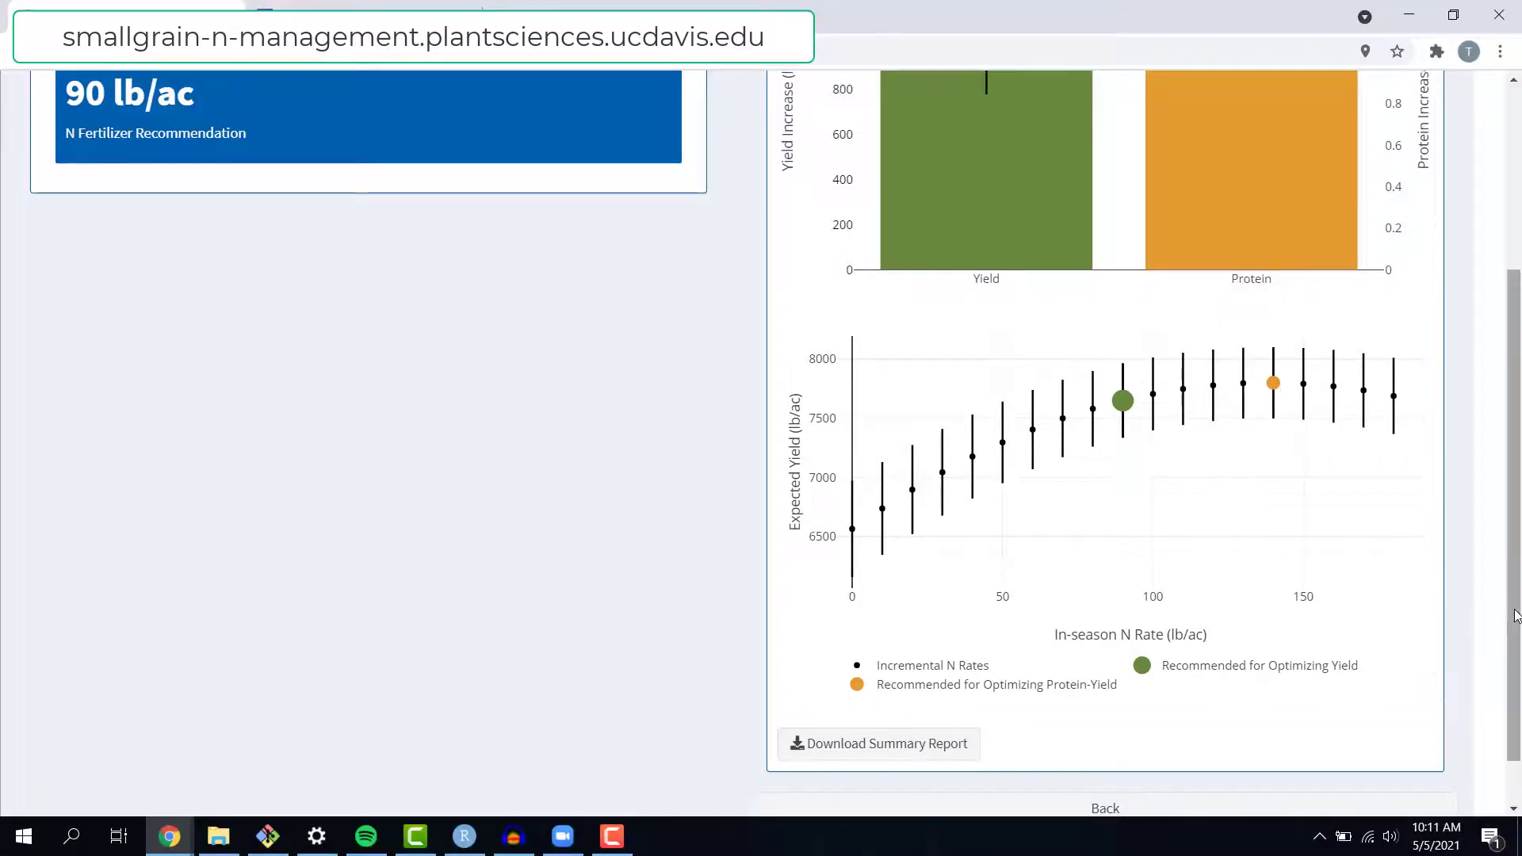
Try an in-season fertilizer N amount of 140 lb N/ac, and set it to 40 lb N/ac.
scroll(1516, 616, "up", 4)
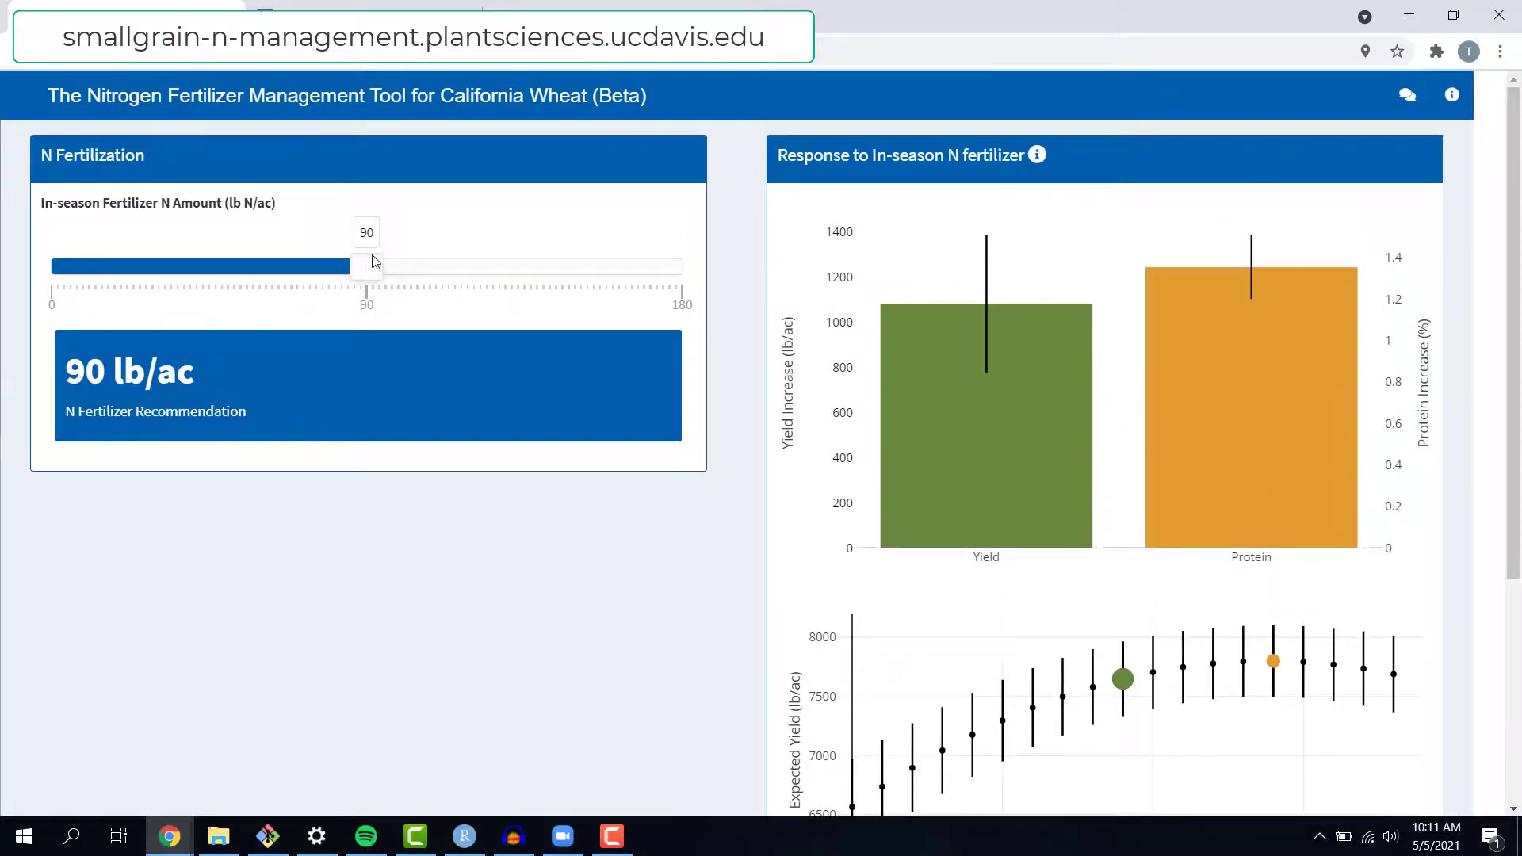
left_click_drag(374, 262, 531, 271)
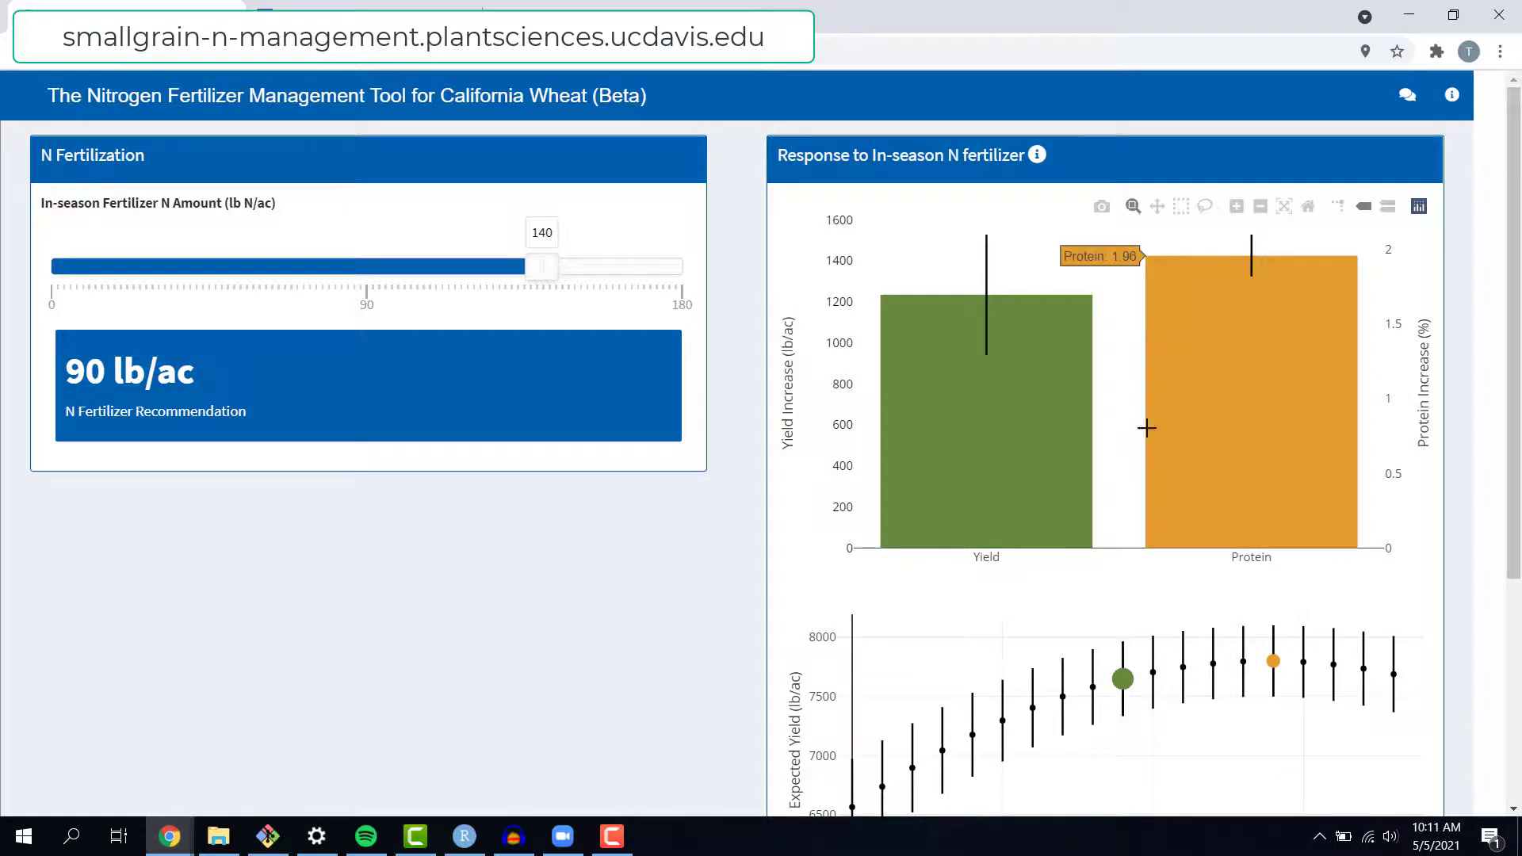
left_click_drag(539, 271, 191, 270)
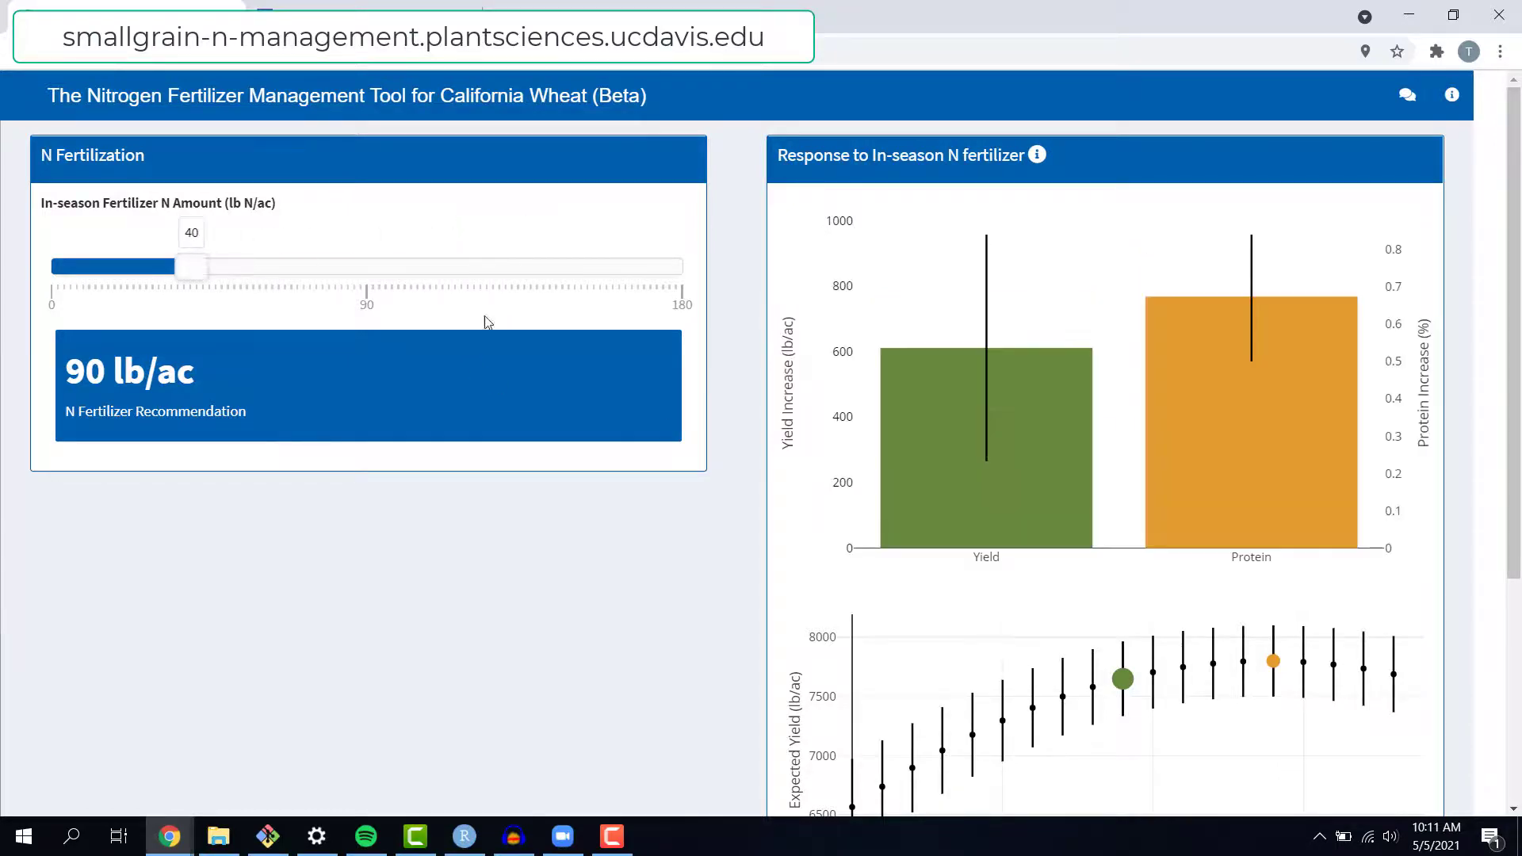
Download the summary report, open the PDF and look through both of its pages, returning to the first page.
scroll(1030, 515, "down", 5)
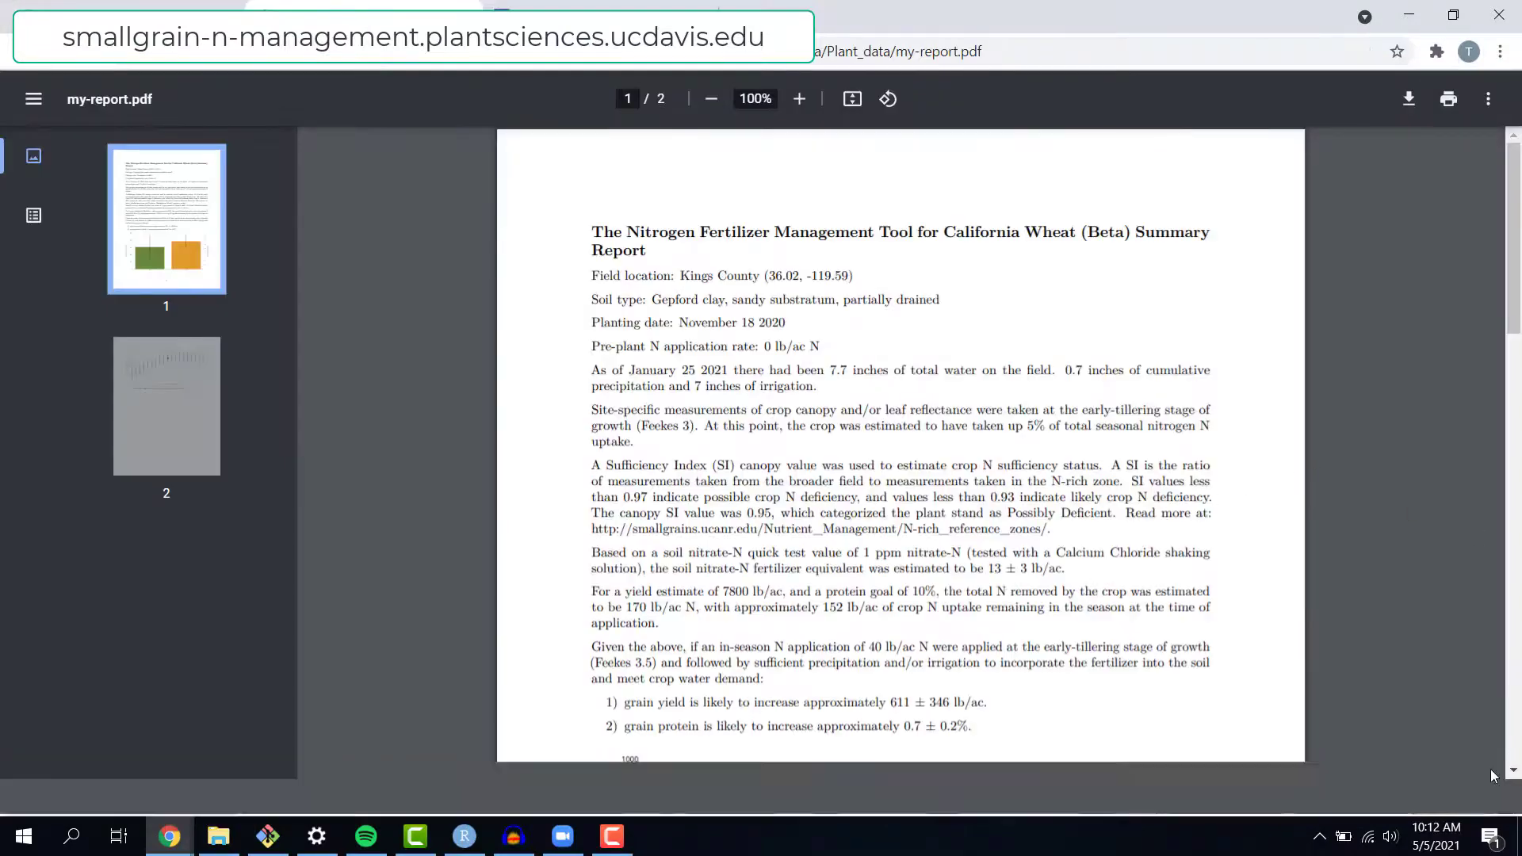
scroll(1398, 650, "down", 1)
scroll(1399, 656, "down", 10)
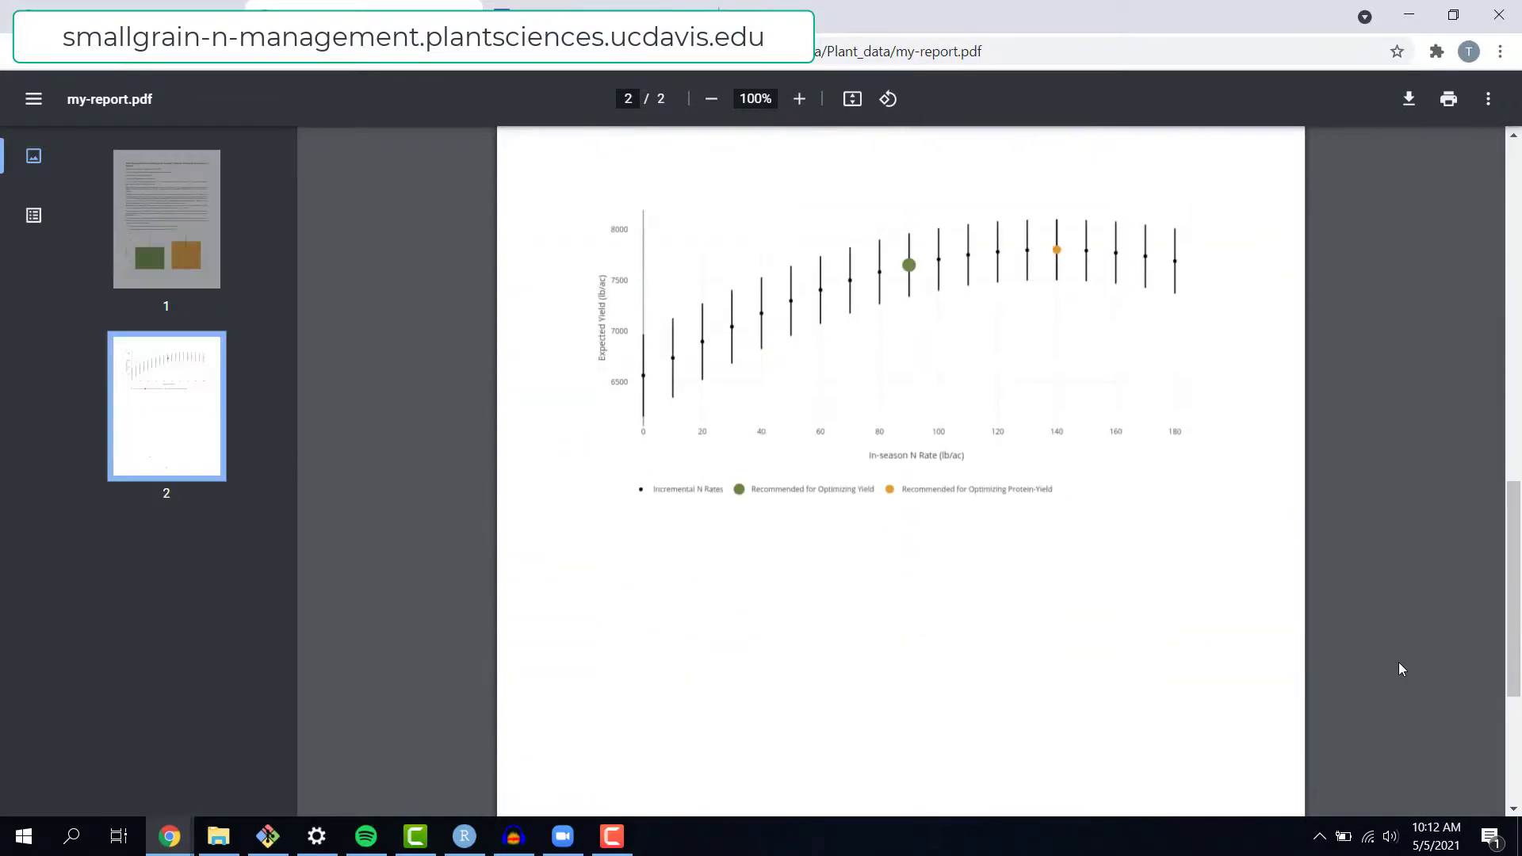
scroll(1399, 669, "up", 7)
scroll(1398, 663, "up", 6)
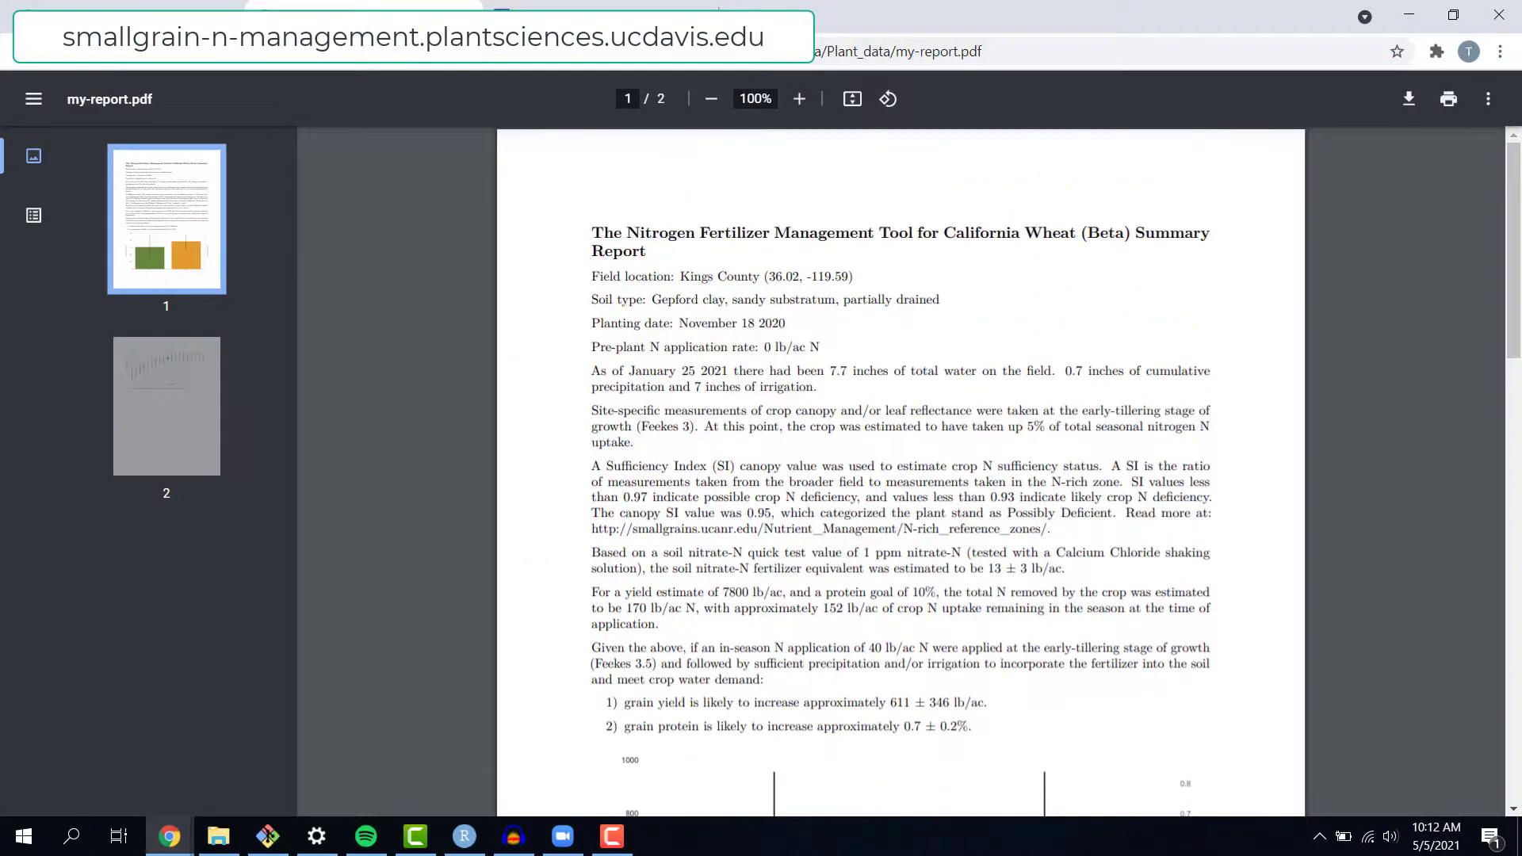